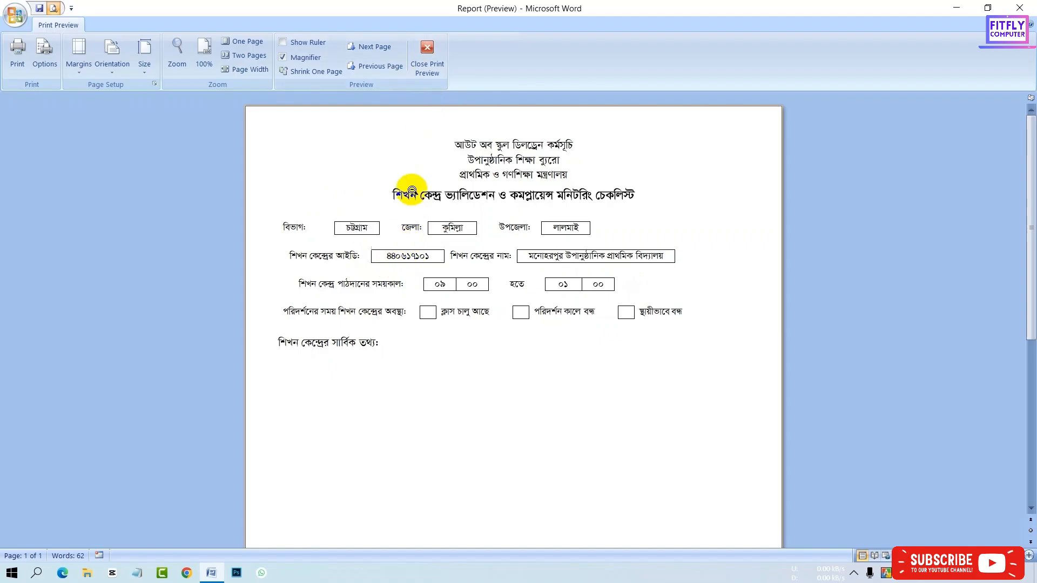
- Close the print preview and insert a 9-column, 1-row table below the 'শিখন কেন্দ্রের সার্বিক তথ্য:' heading
click(435, 75)
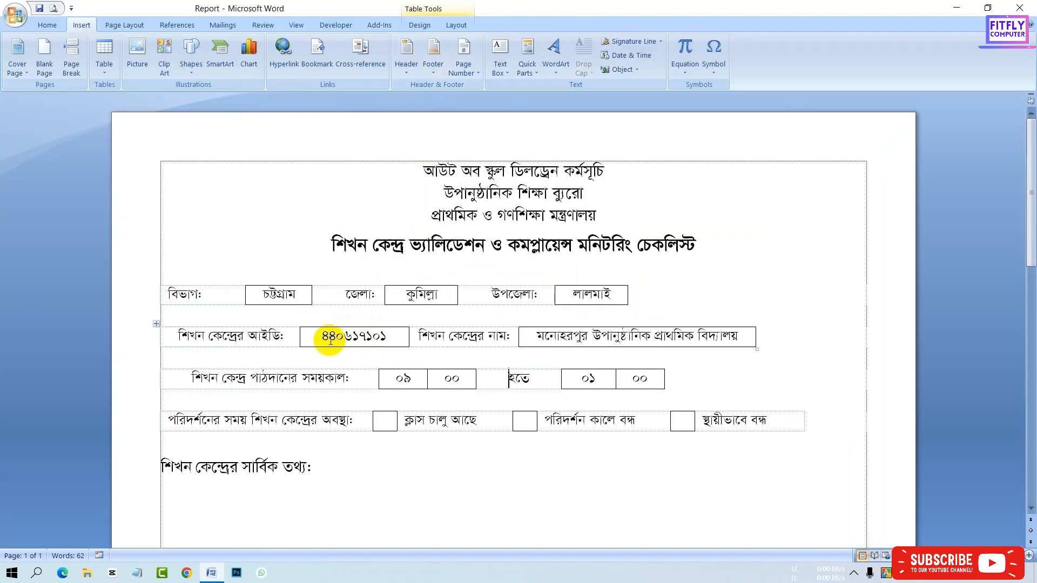
click(355, 378)
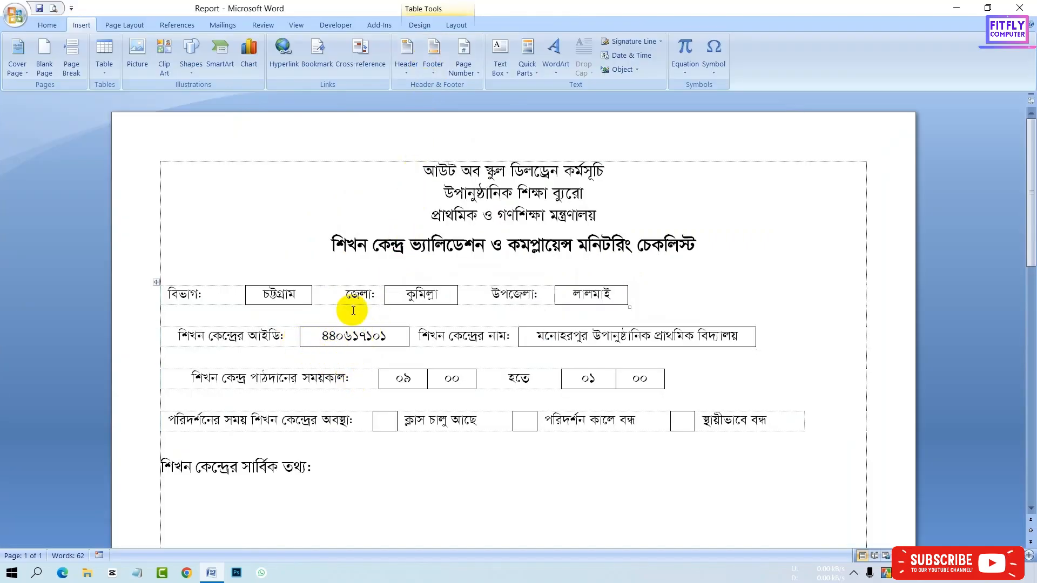
click(47, 25)
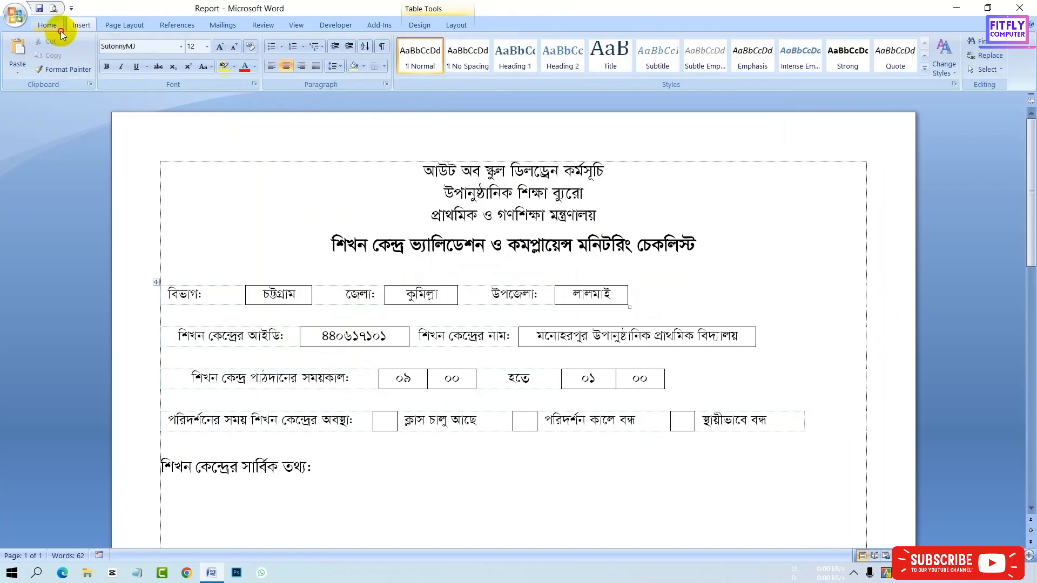
click(270, 66)
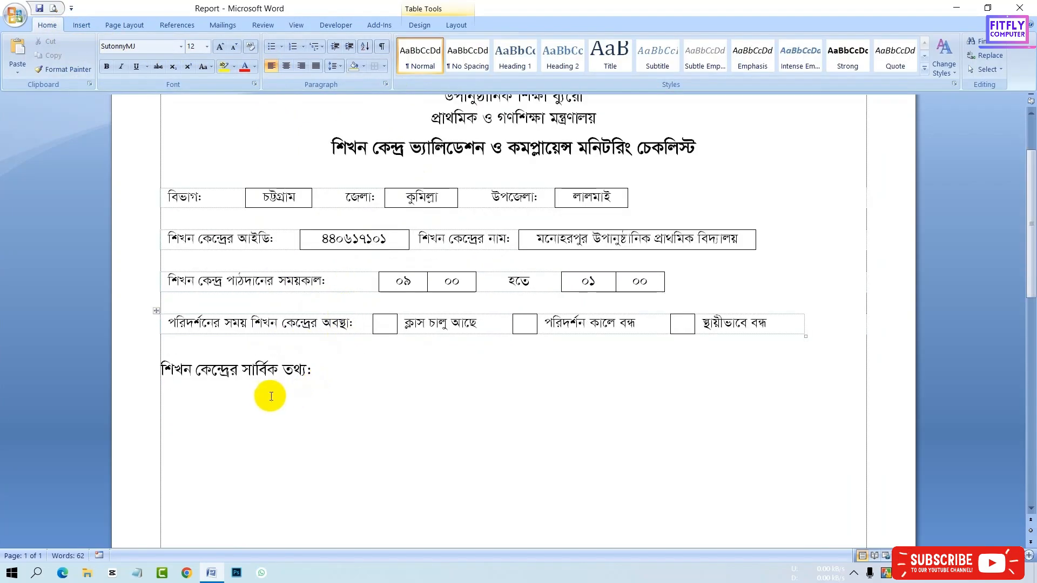
click(190, 401)
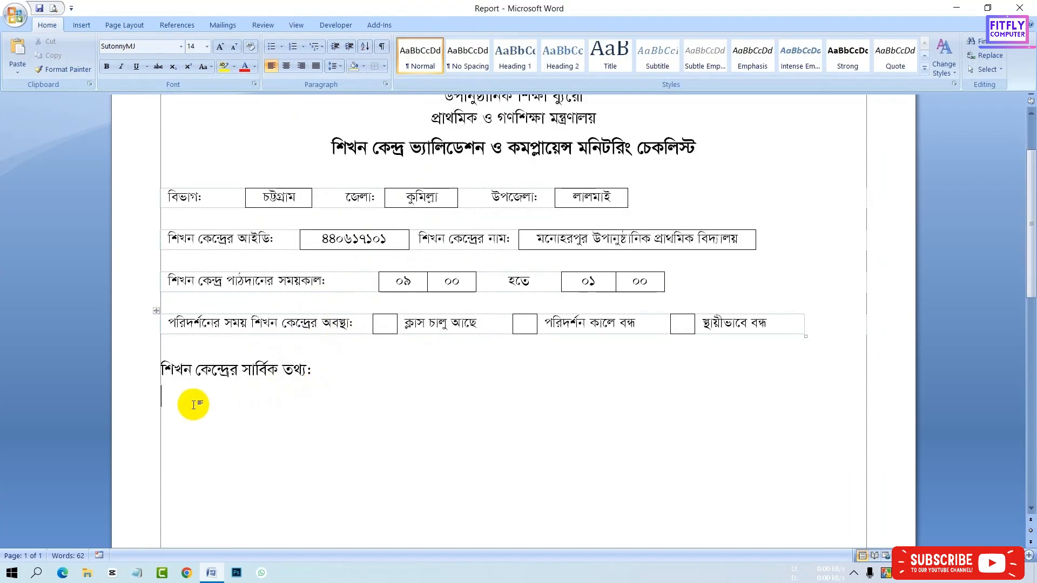
click(82, 24)
click(107, 62)
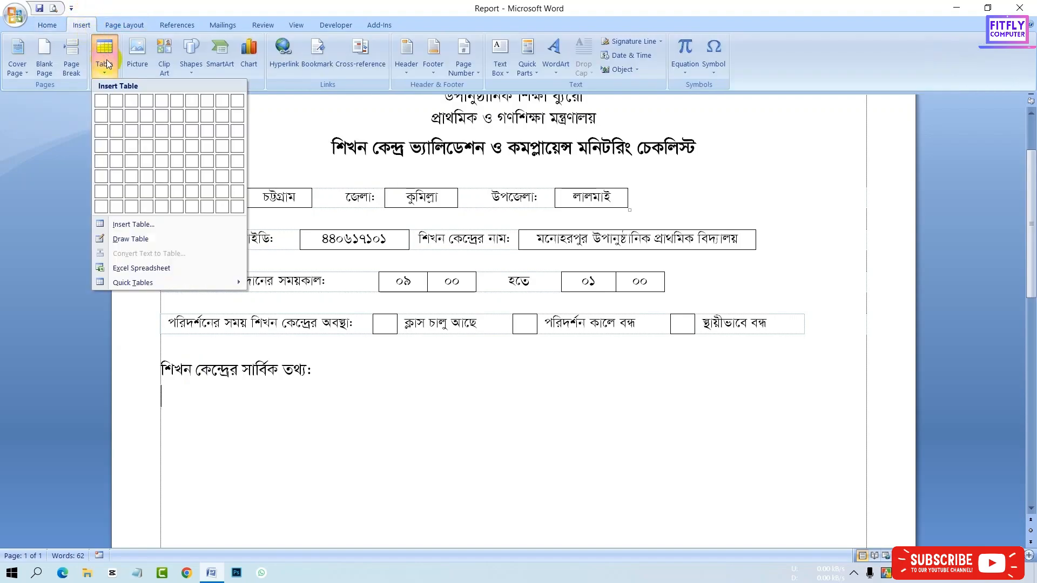
click(224, 99)
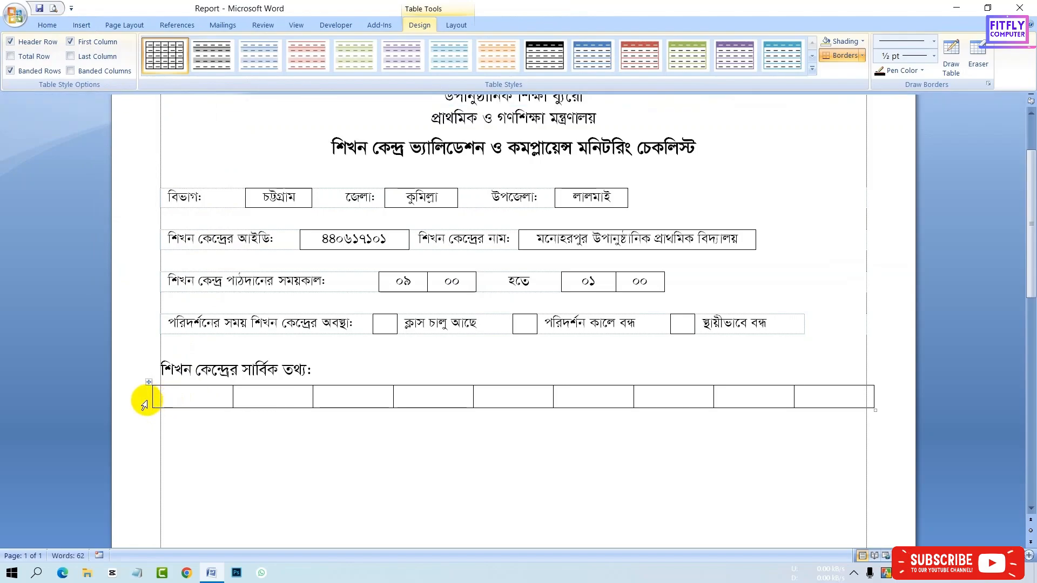
- Enter '১. শিখন কেন্দ্র চালুর তারিখ:' in the table's first cell
drag(151, 399, 161, 399)
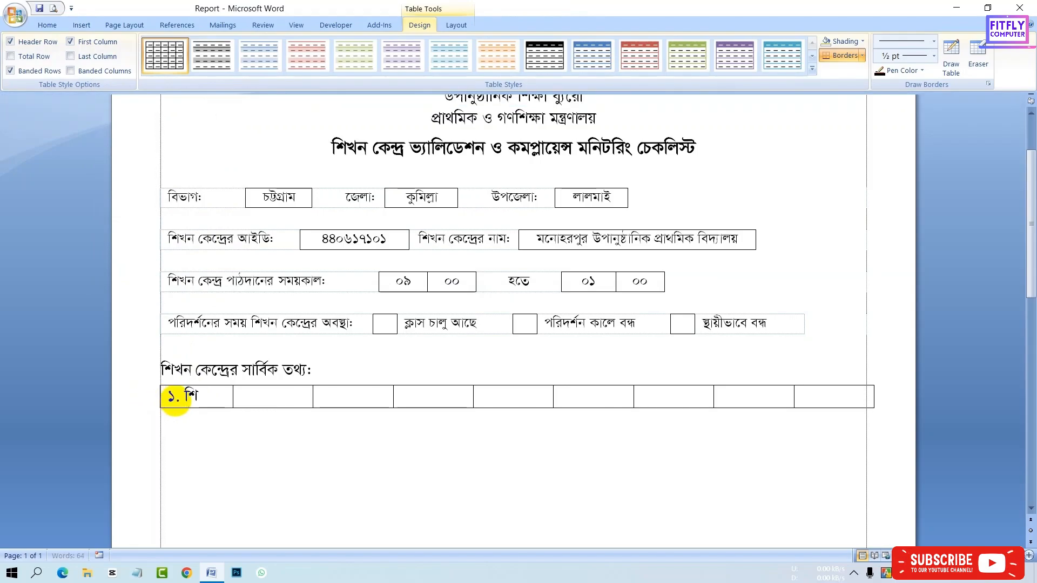
text(খন কেন্দ্র চালুর তারিখ:)
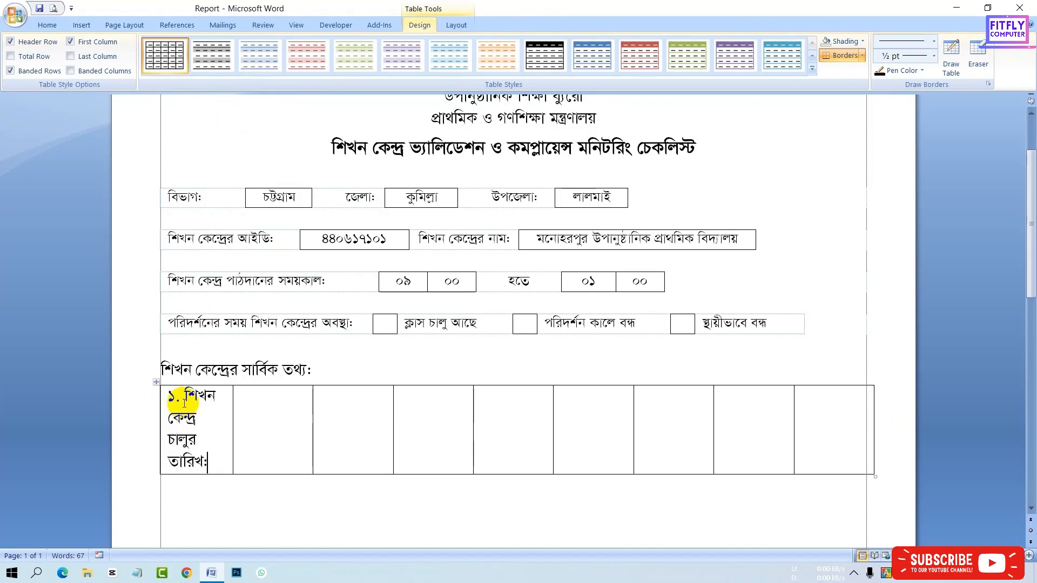
- Widen the first column so the label fits on one line
drag(312, 424, 312, 424)
drag(233, 424, 336, 435)
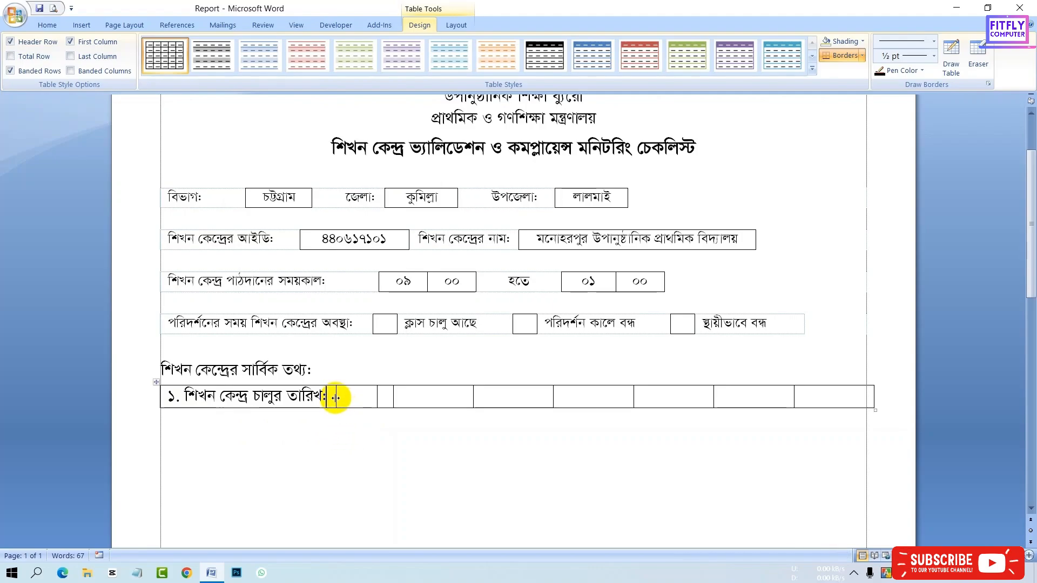
drag(336, 397, 424, 398)
- Enter the date digits ২ and ০ in the first two date cells
click(466, 399)
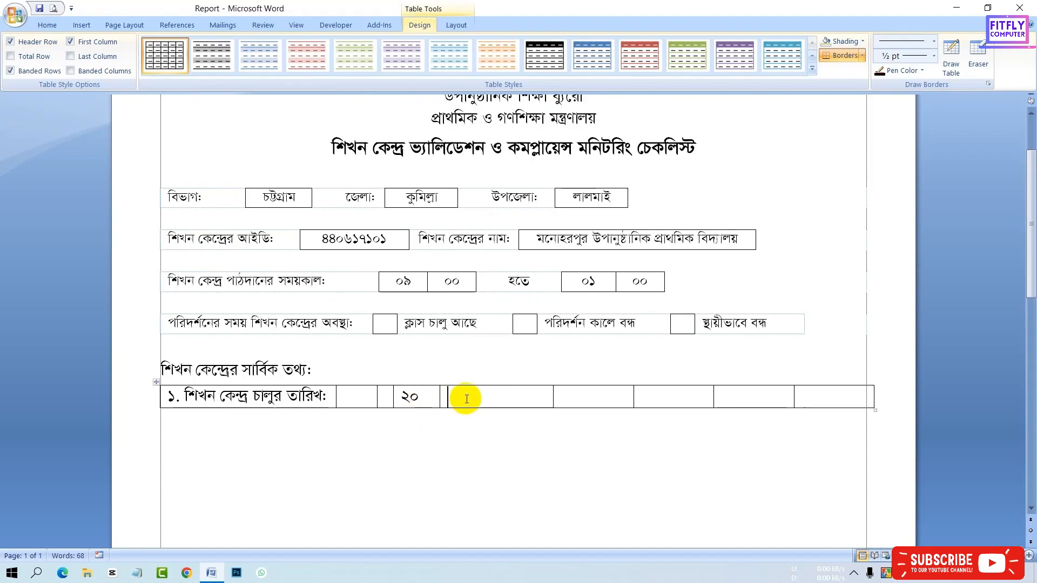
click(429, 398)
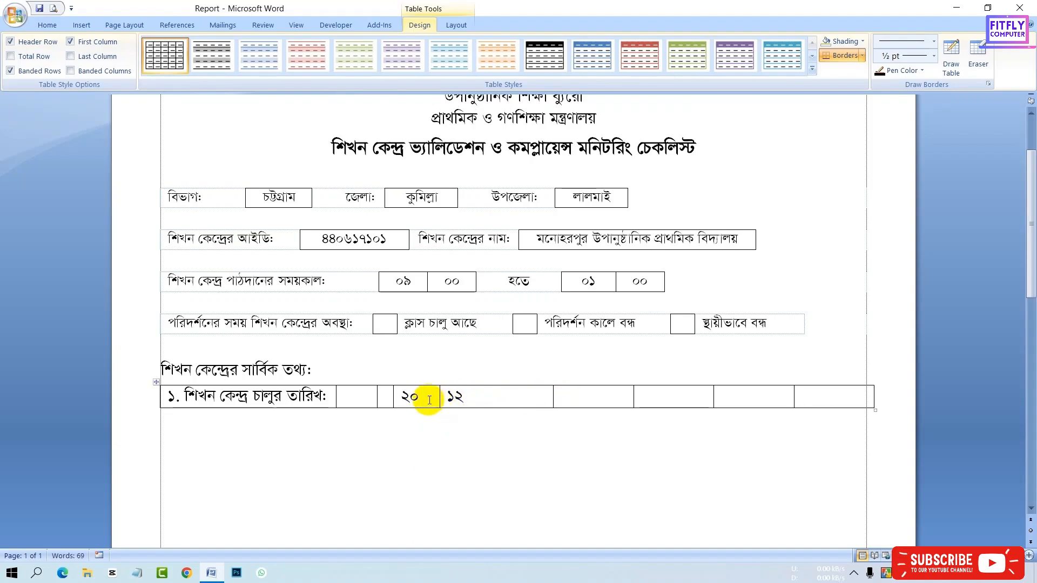
key(BackSpace)
click(493, 398)
key(BackSpace)
key(BackSpace)
text(০)
- Enter the digits ১, ২, ২ and ০ in the next four cells
click(578, 394)
text(১)
click(657, 394)
click(737, 394)
text(২)
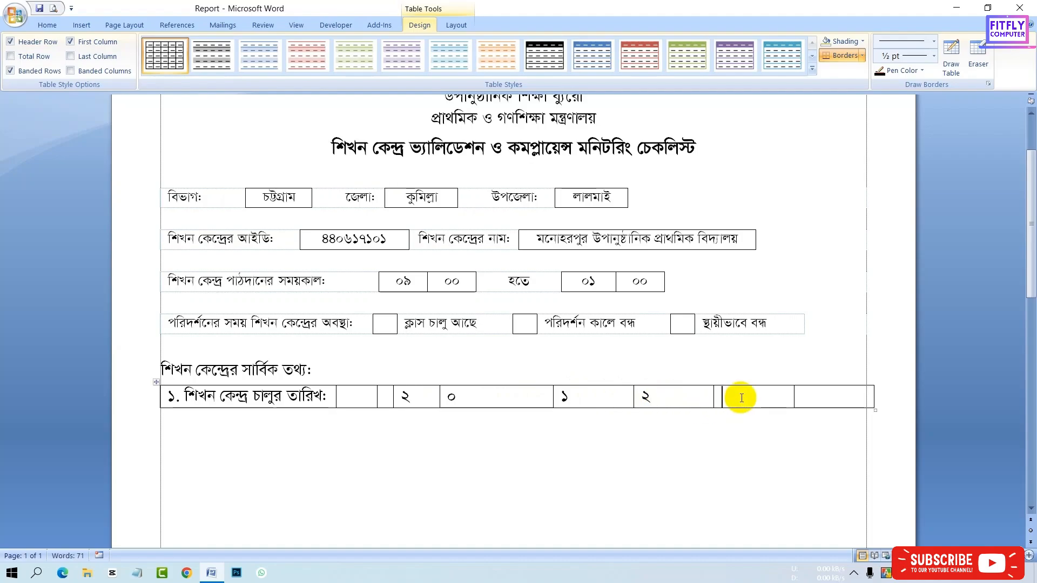
click(806, 396)
text(০)
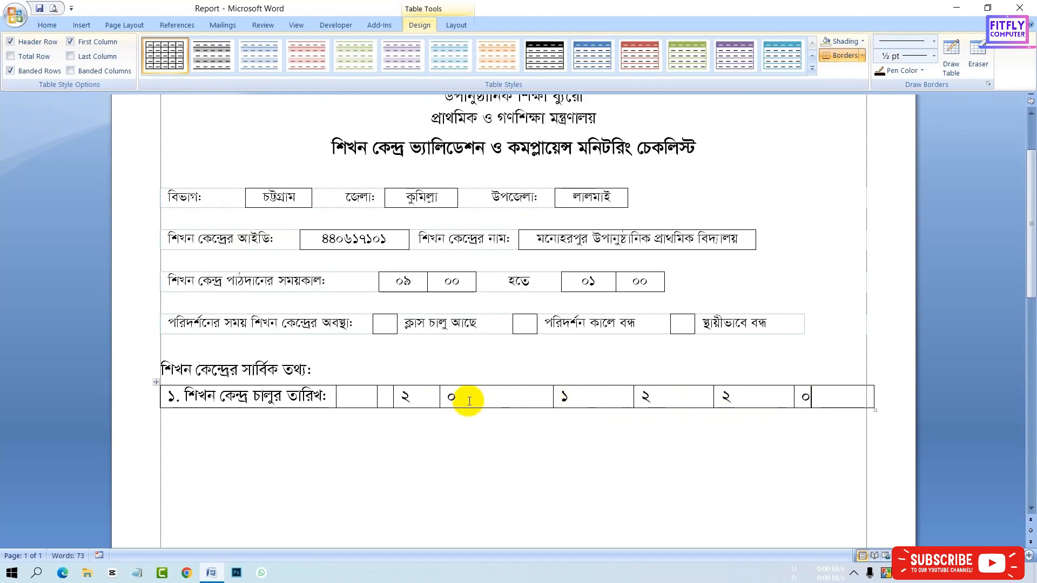
- Narrow the six date cells into small equal boxes by moving their borders left
drag(440, 400, 422, 402)
drag(551, 397, 454, 409)
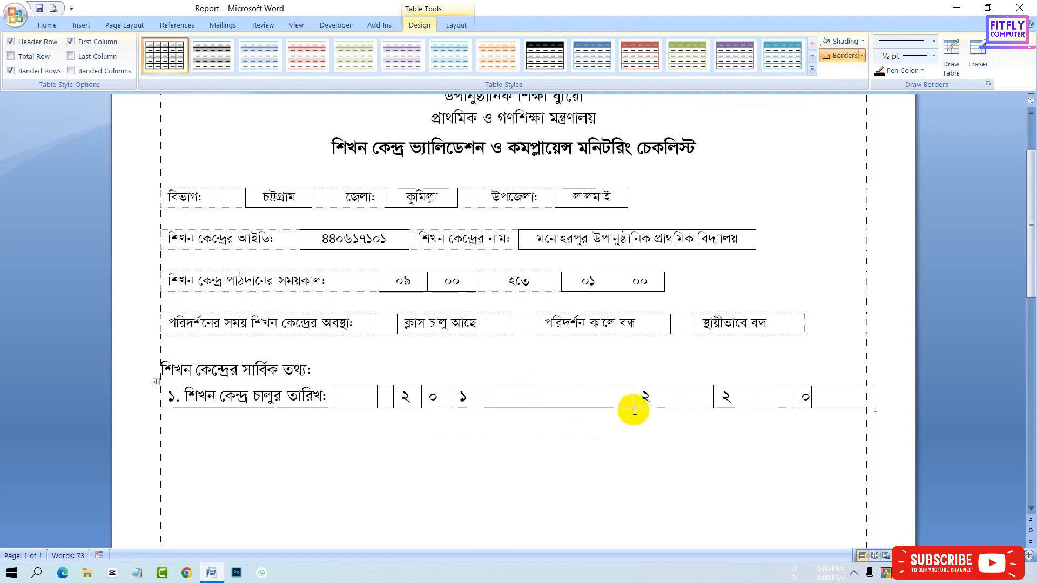
drag(633, 398, 482, 413)
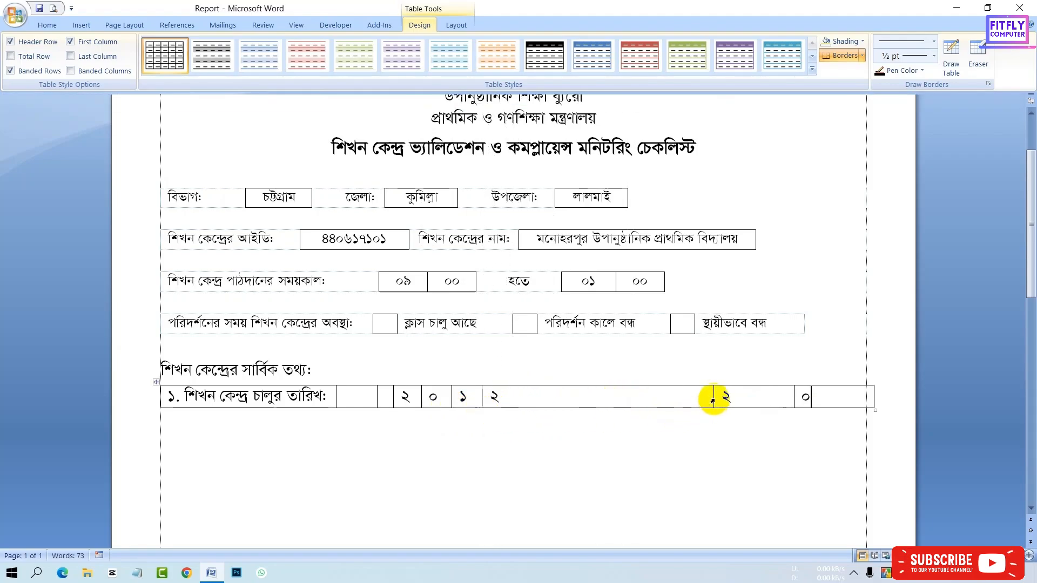
drag(713, 395, 513, 418)
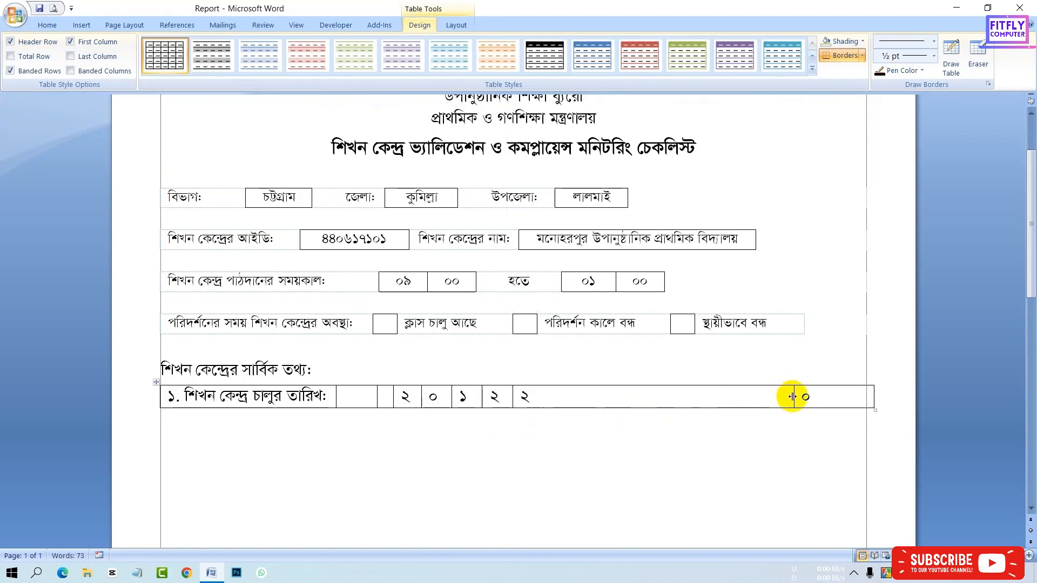
drag(793, 398, 542, 408)
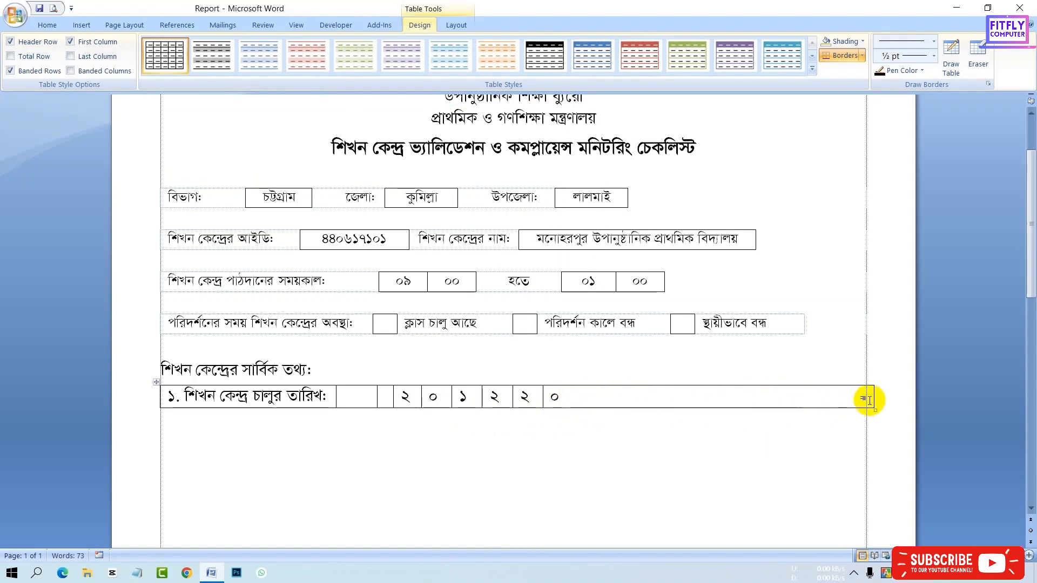
click(419, 24)
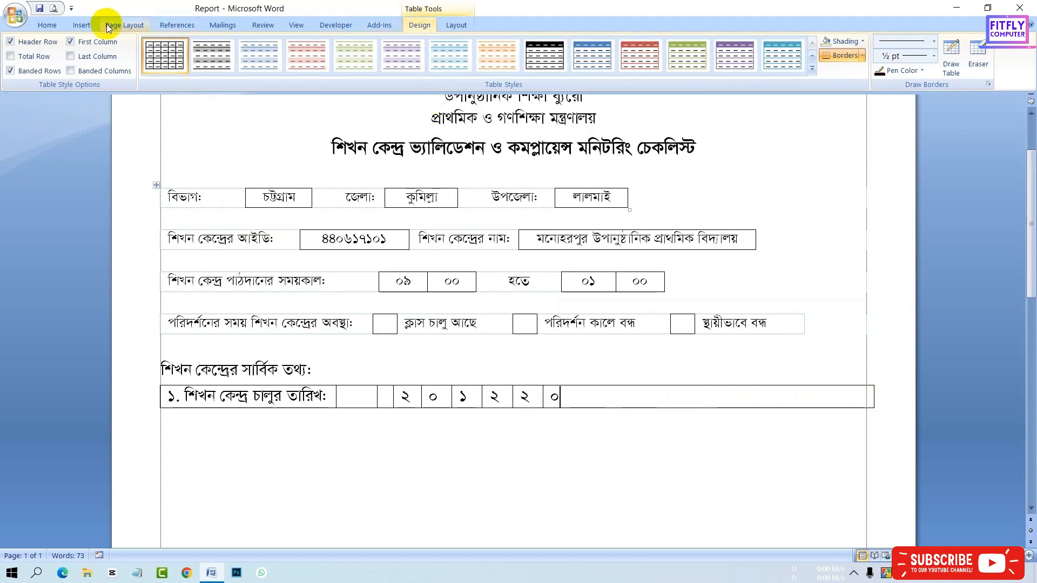
click(92, 24)
click(421, 27)
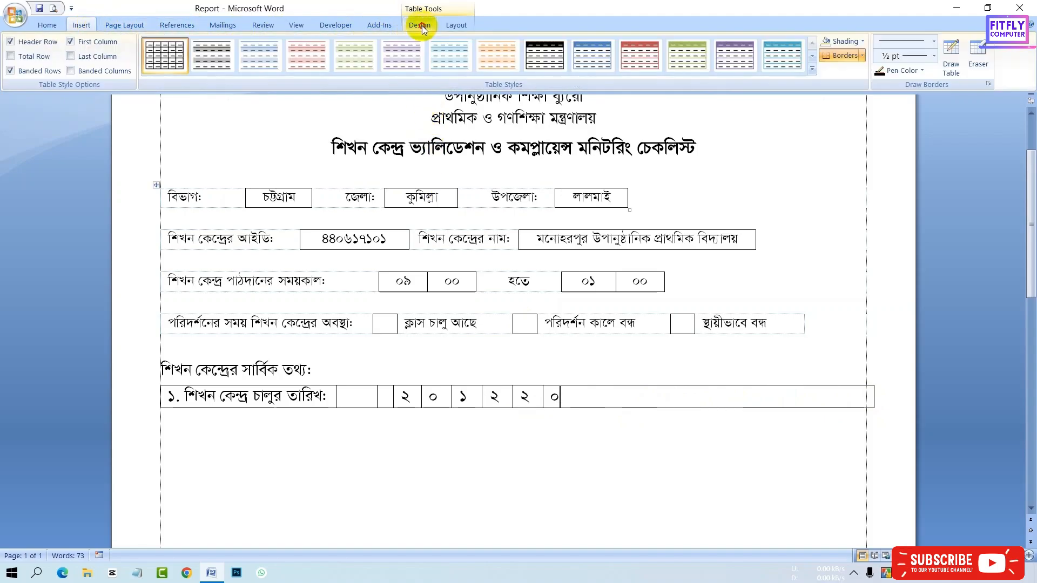
- Draw two more small boxes after the date cells with the Draw Table pen
click(952, 67)
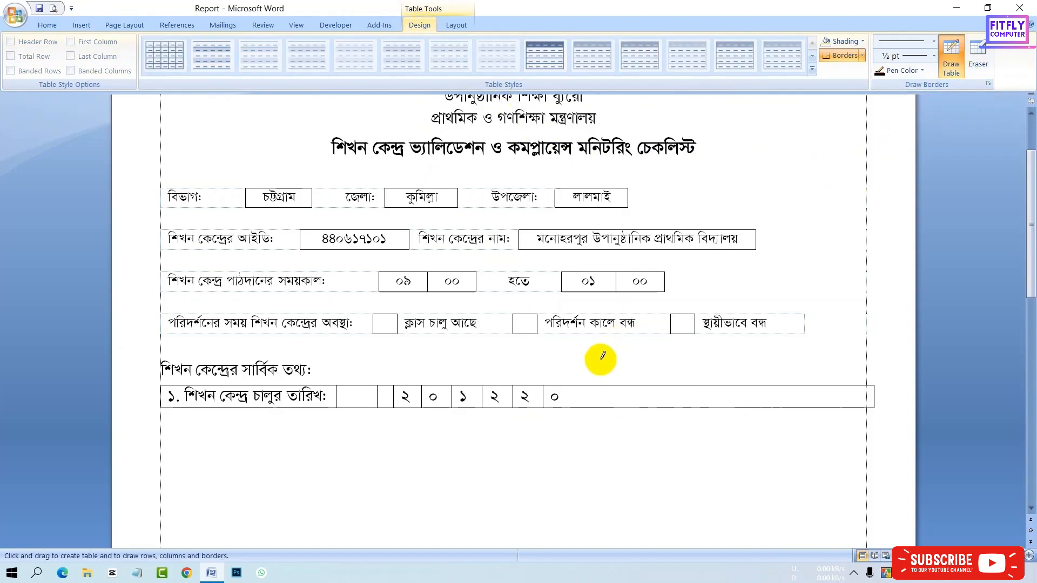
mouse_move(571, 385)
mouse_down()
mouse_move(569, 406)
mouse_move(602, 385)
mouse_move(600, 408)
mouse_move(633, 398)
mouse_move(635, 407)
mouse_up()
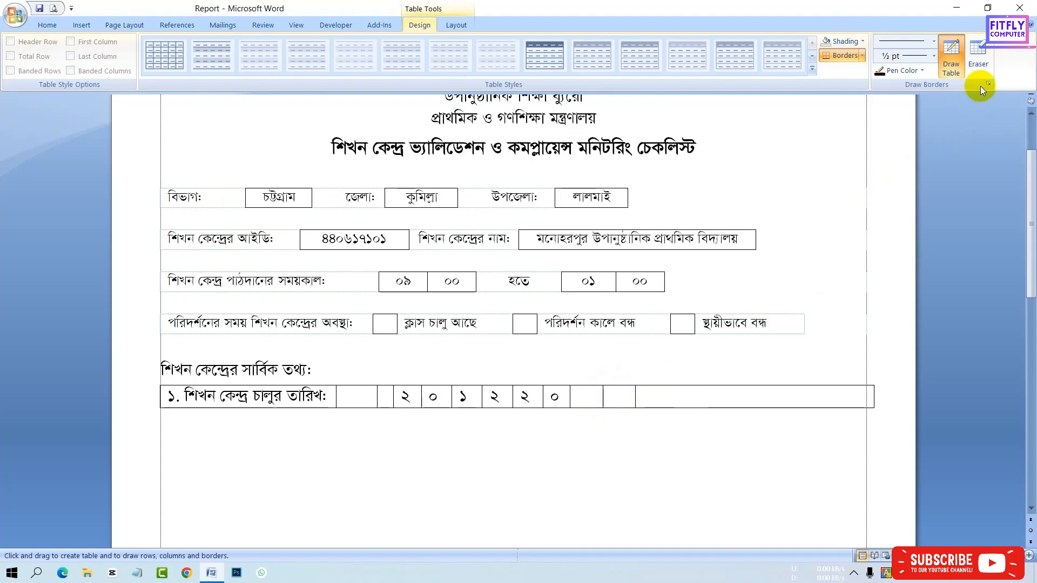
- Erase the borders of the wide empty cell after the date boxes with the Eraser
click(977, 60)
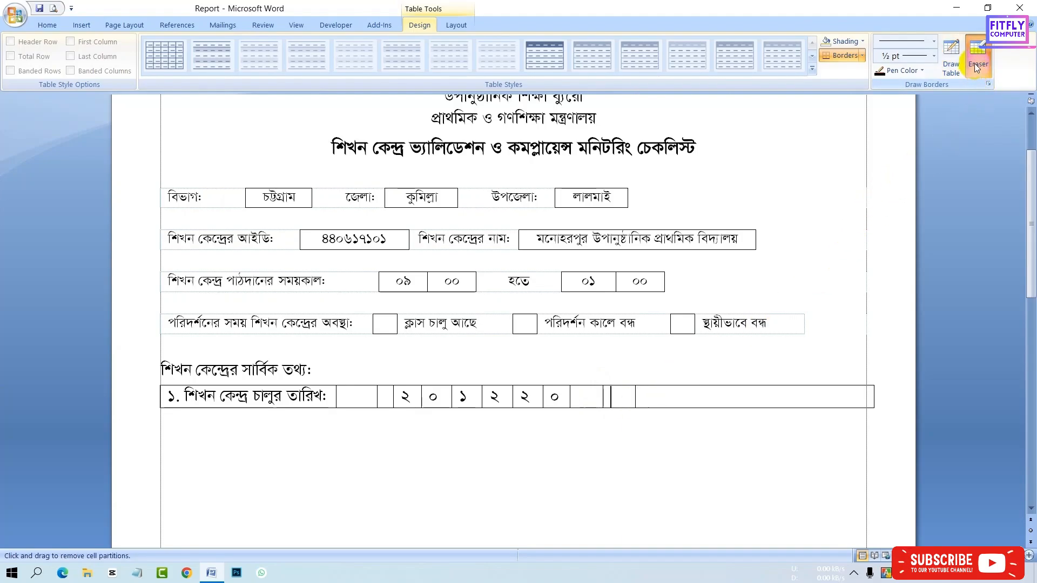
click(978, 65)
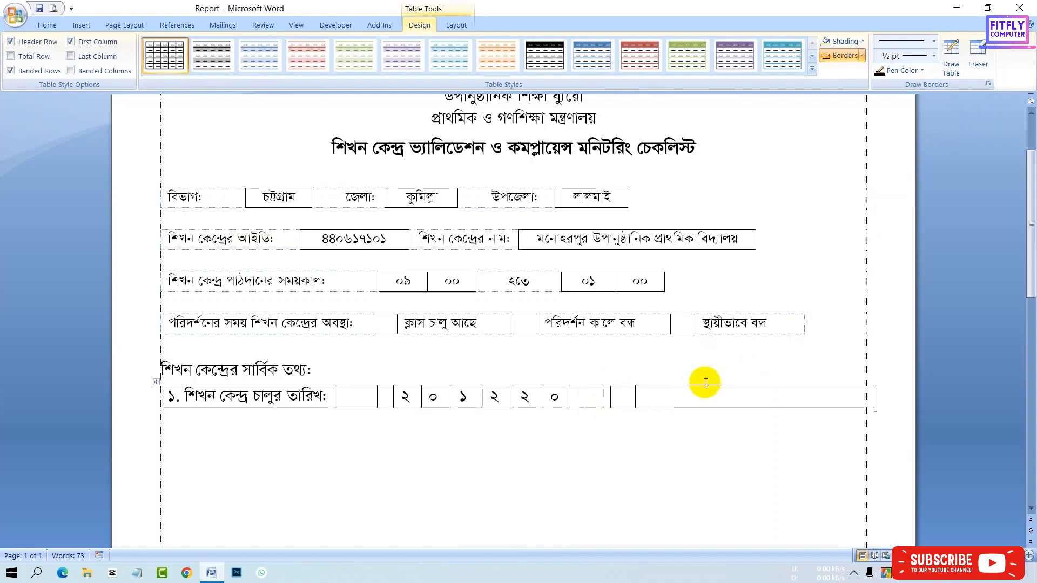
click(978, 61)
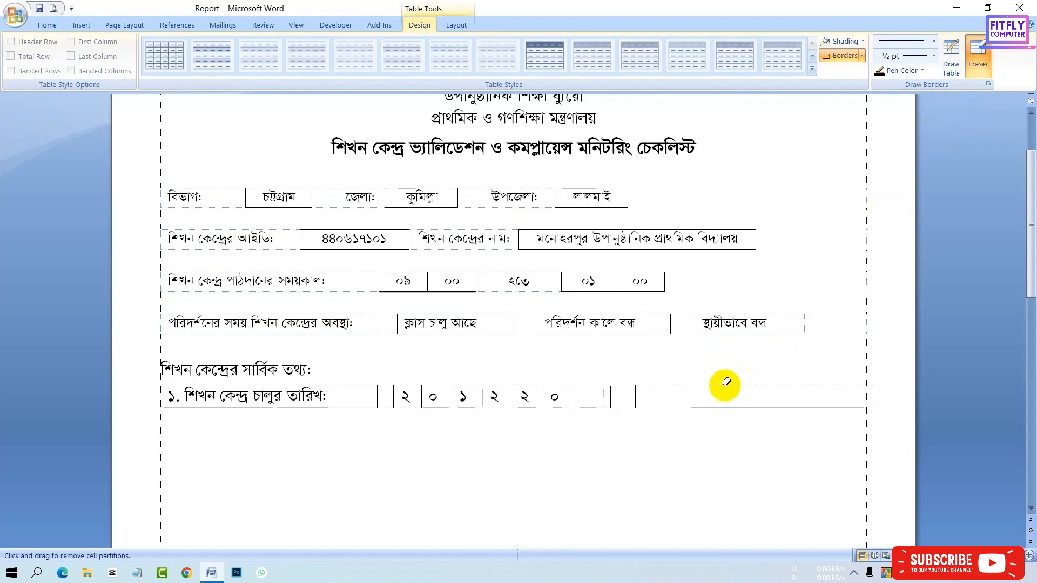
click(711, 407)
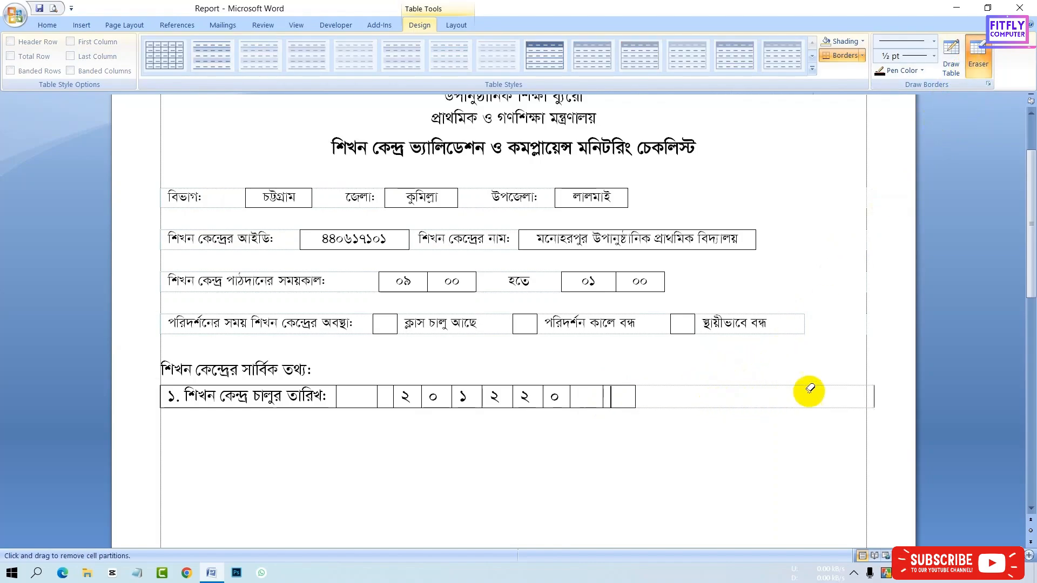
click(874, 398)
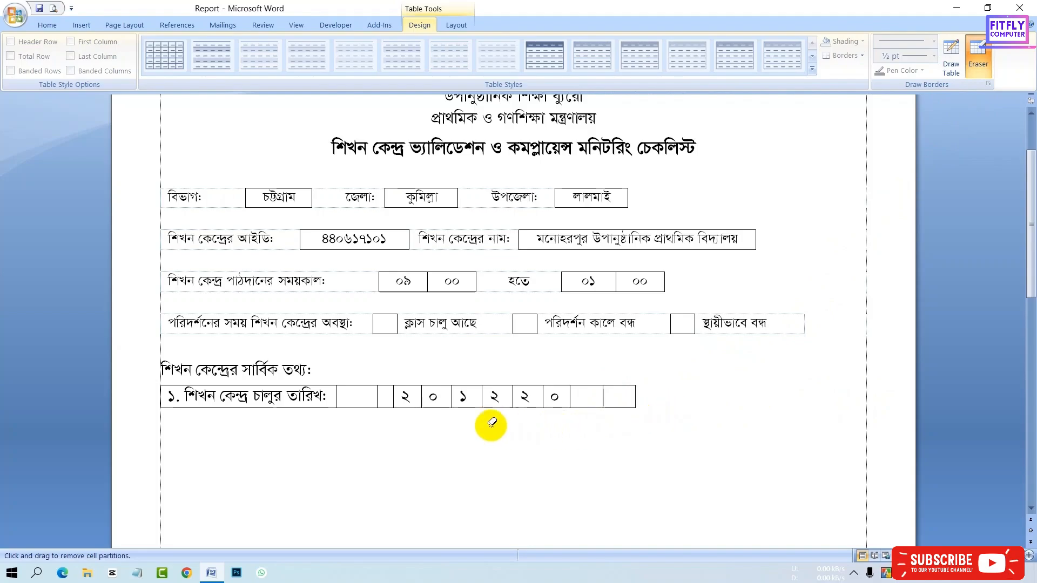
- Erase the empty cells and borders around the label cell so only the date boxes stay outlined
click(378, 390)
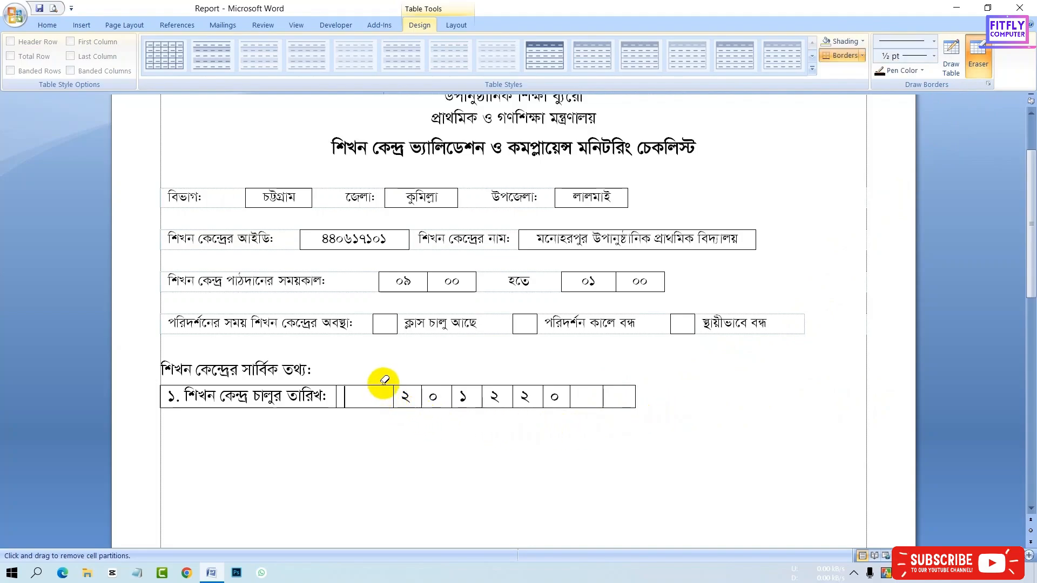
click(370, 409)
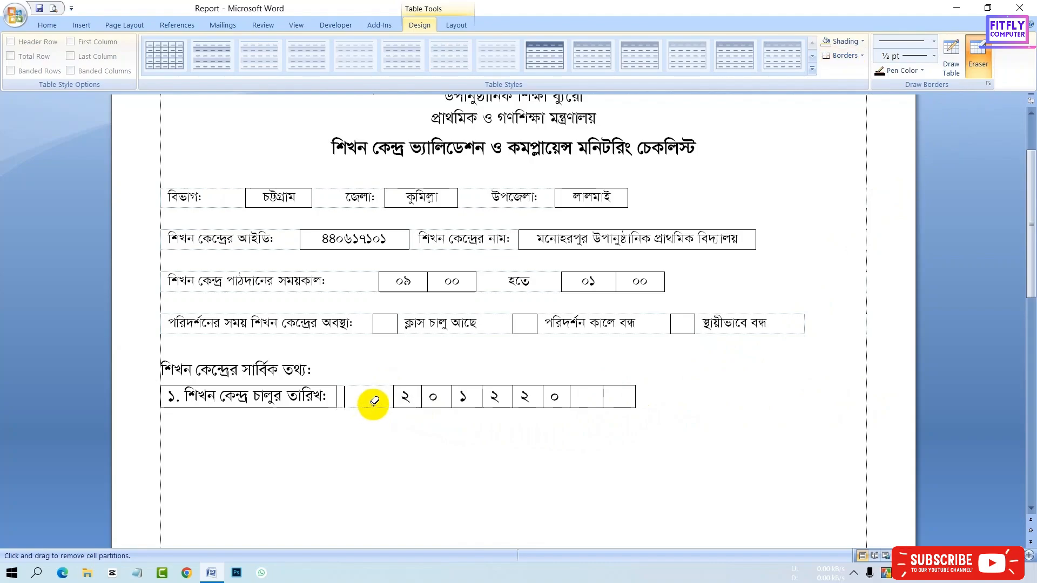
click(336, 400)
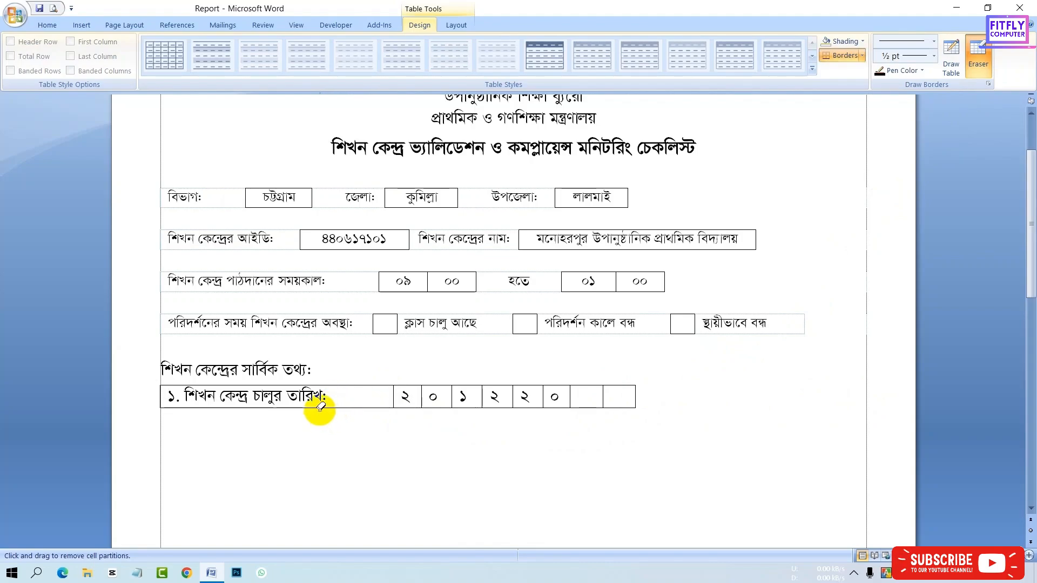
click(318, 409)
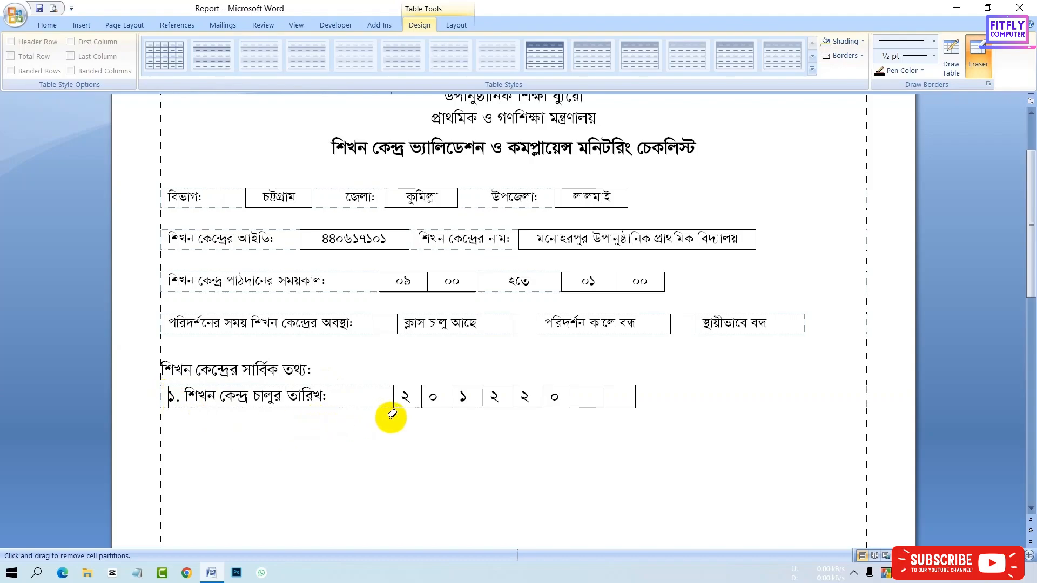
click(892, 194)
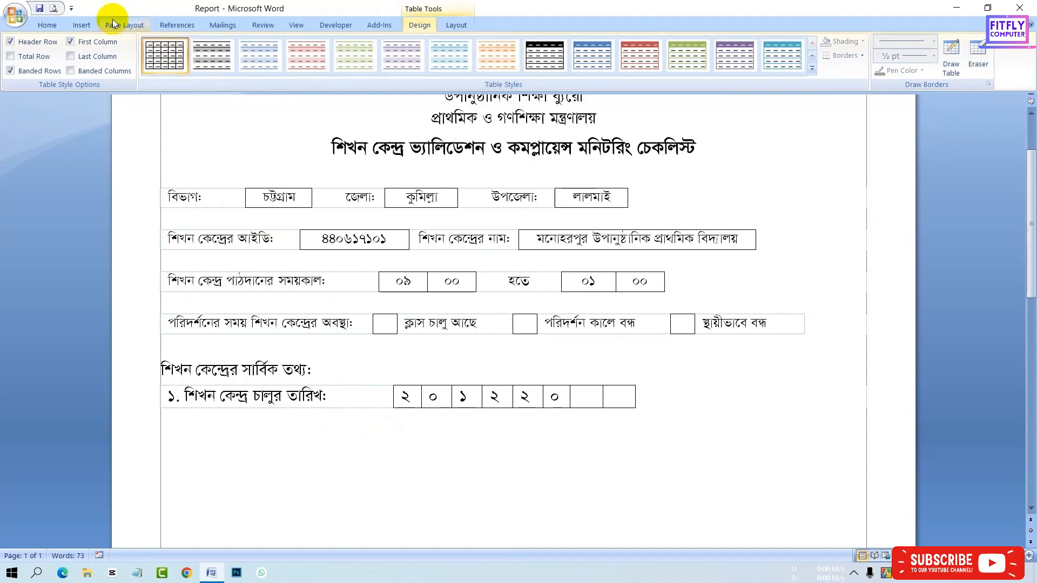
- Preview the page in Print Preview and return to the document
click(55, 8)
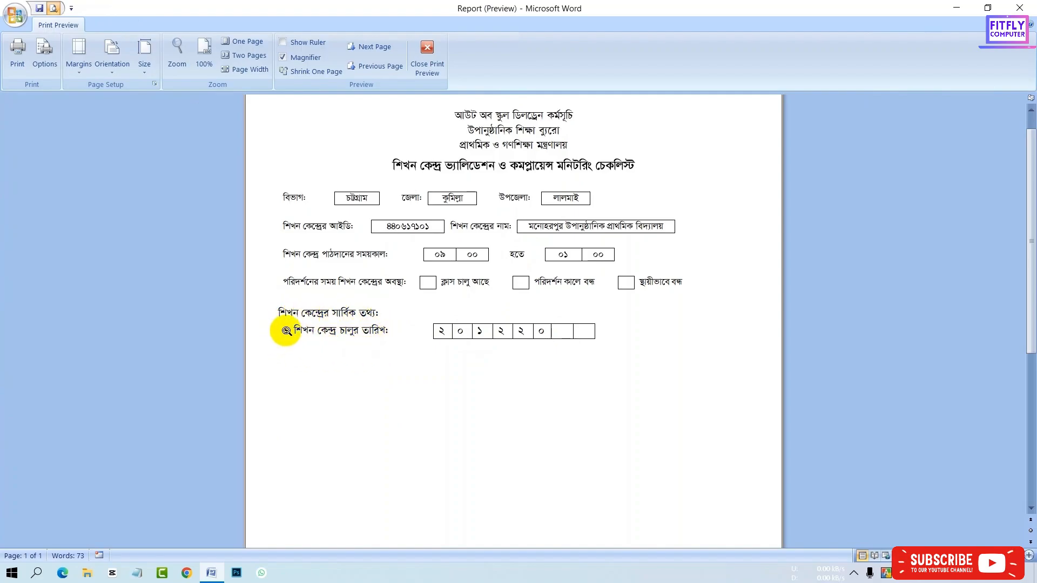
click(435, 63)
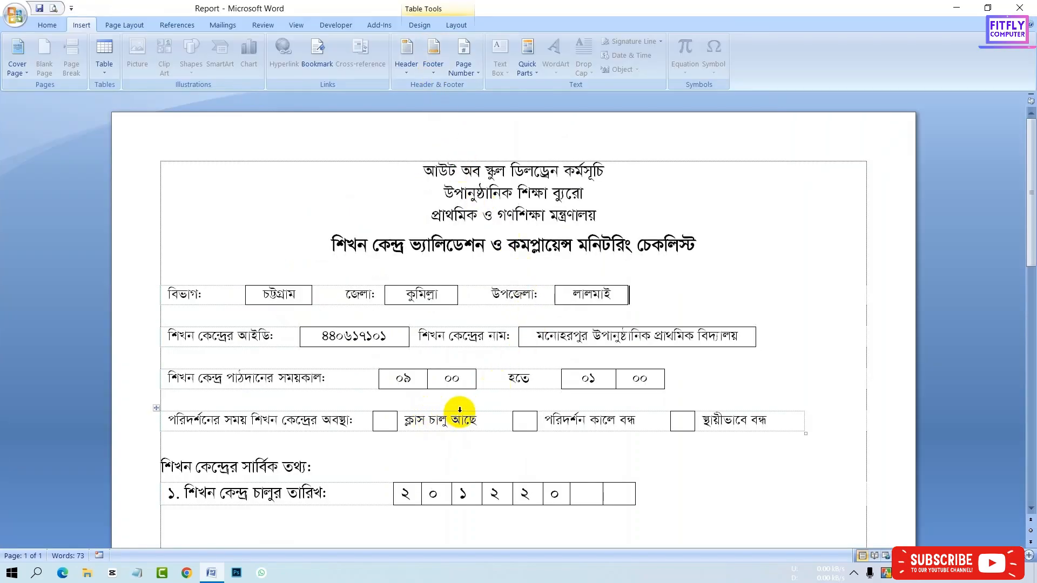
scroll(456, 408, up, 2)
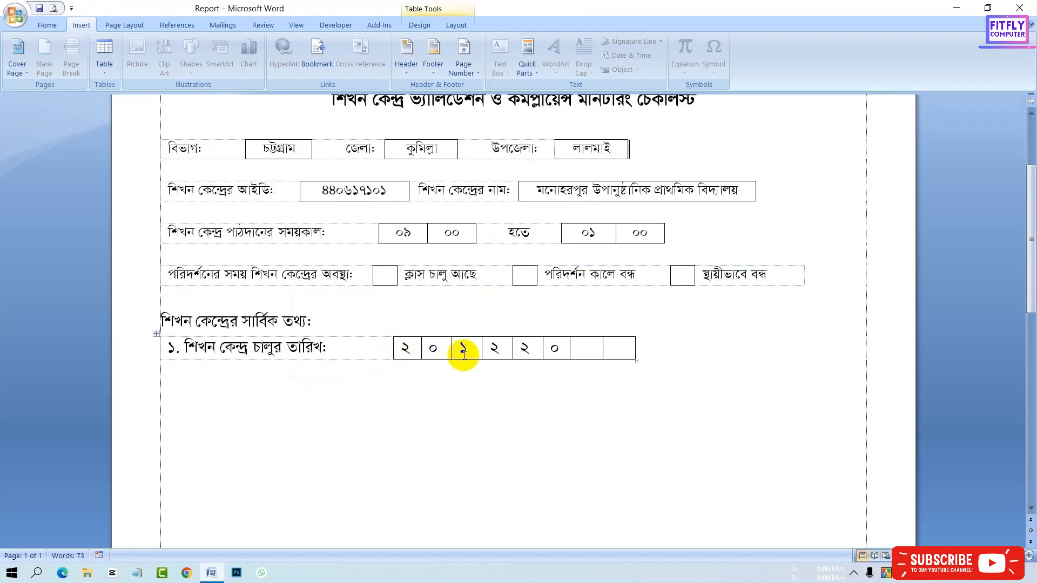
- Enter ২ and ১ in the last two date boxes
click(584, 350)
text(২)
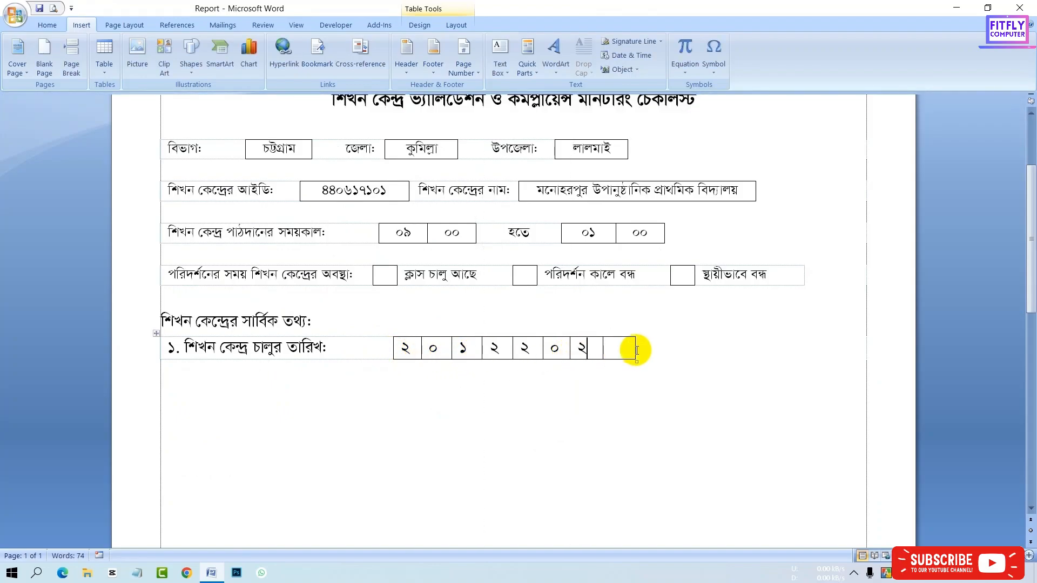
click(633, 350)
text(১)
- Type the labels দিন মাস বছর on the line below the date boxes
click(375, 380)
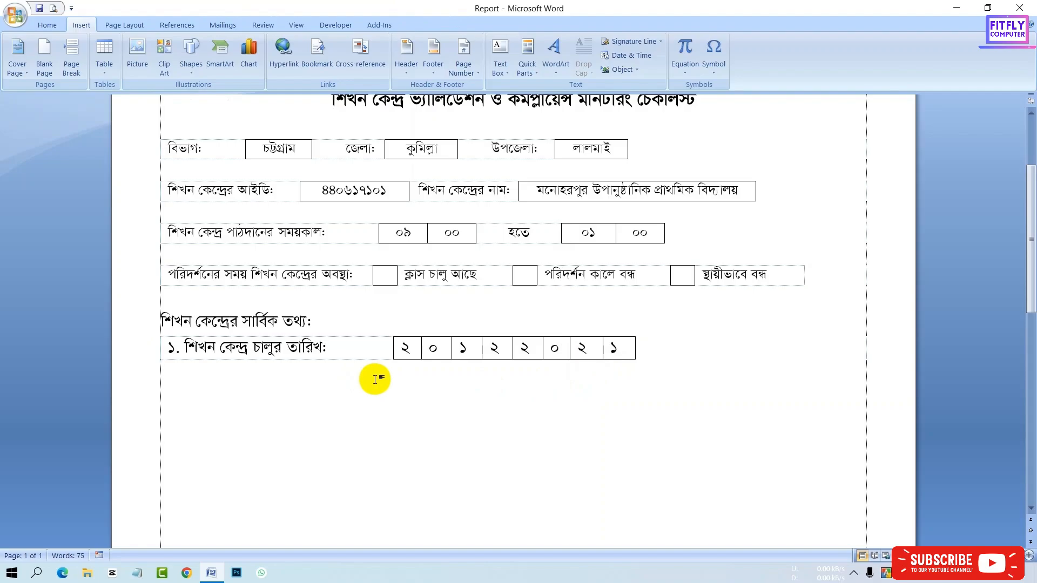
text(দিন মাস বছর)
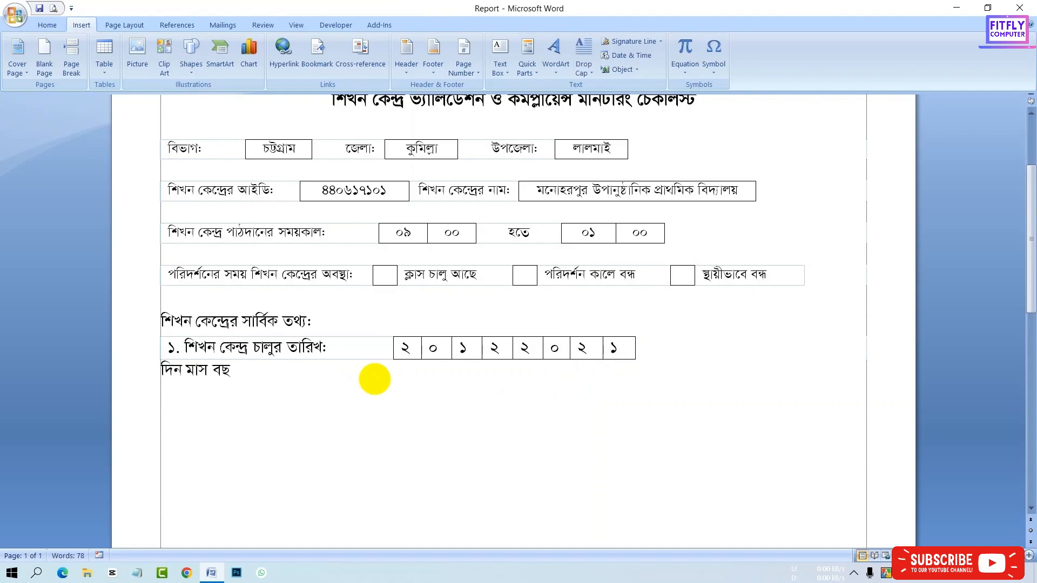
- Space out দিন, মাস and বছর so each label sits under its group of date boxes
click(153, 374)
key(space)
key(space)
key(space)
key(space)
key(space)
key(space)
key(space)
key(space)
key(space)
key(space)
key(space)
key(space)
key(space)
key(space)
key(space)
key(space)
key(space)
key(space)
key(space)
key(space)
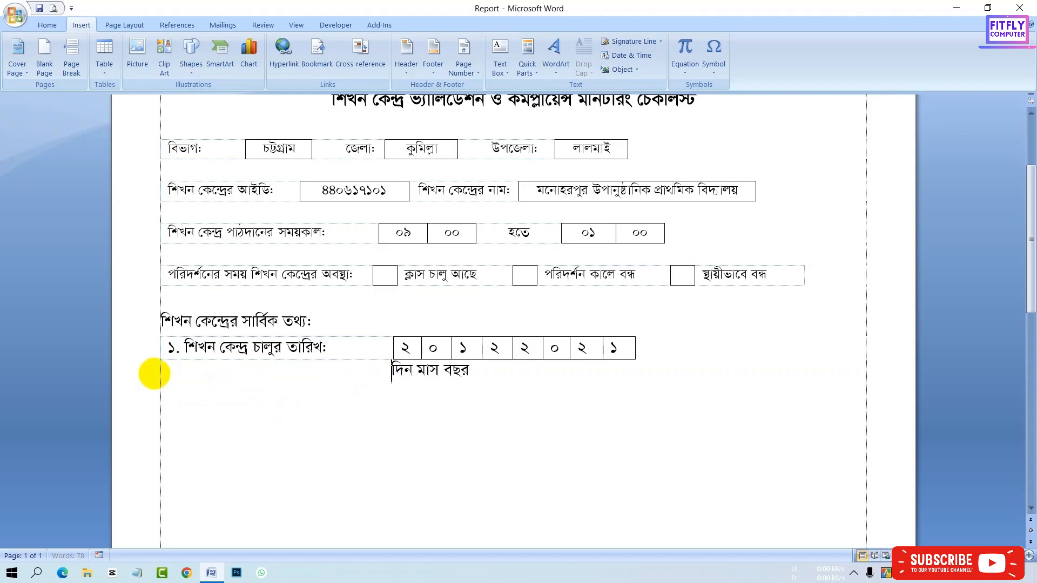
key(space)
key(space)
key(space)
key(space)
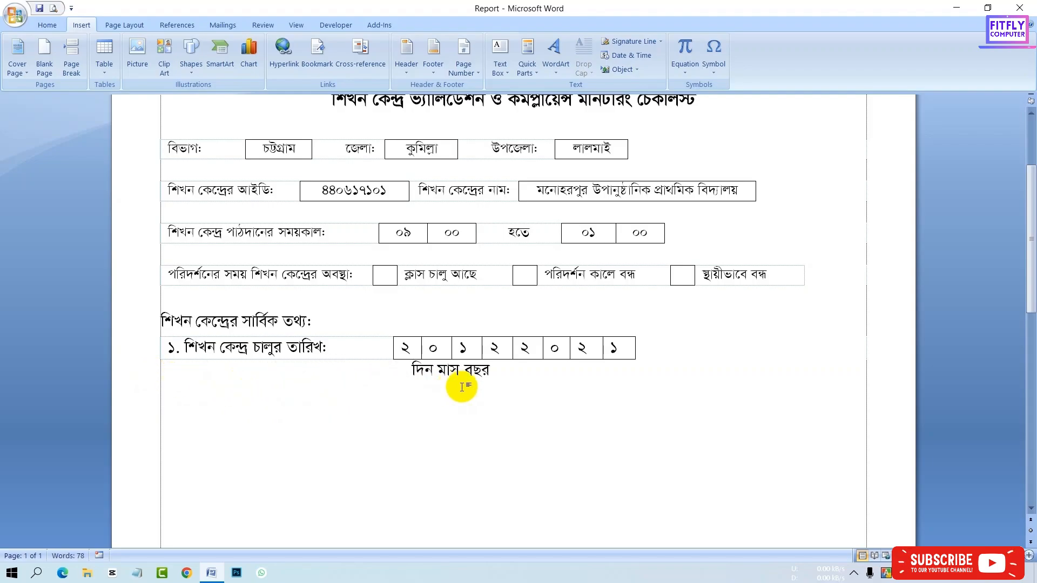
click(435, 370)
key(space)
key(space)
key(space)
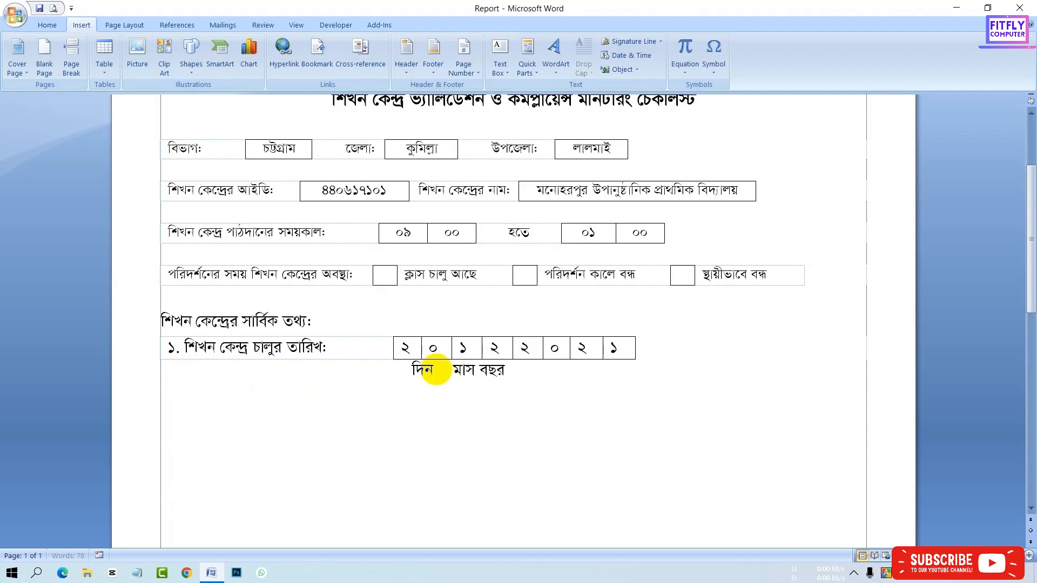
key(space)
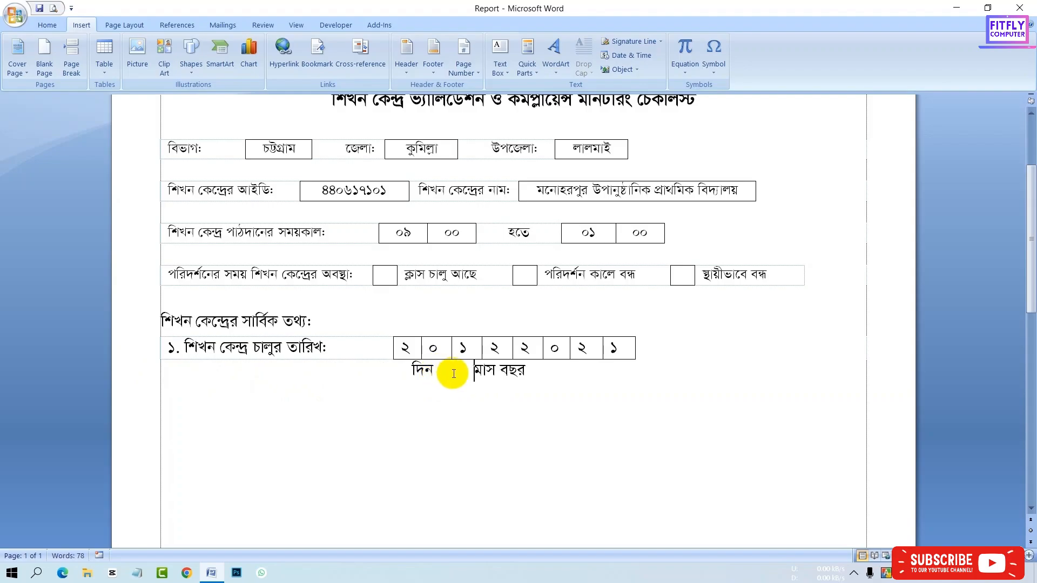
key(BackSpace)
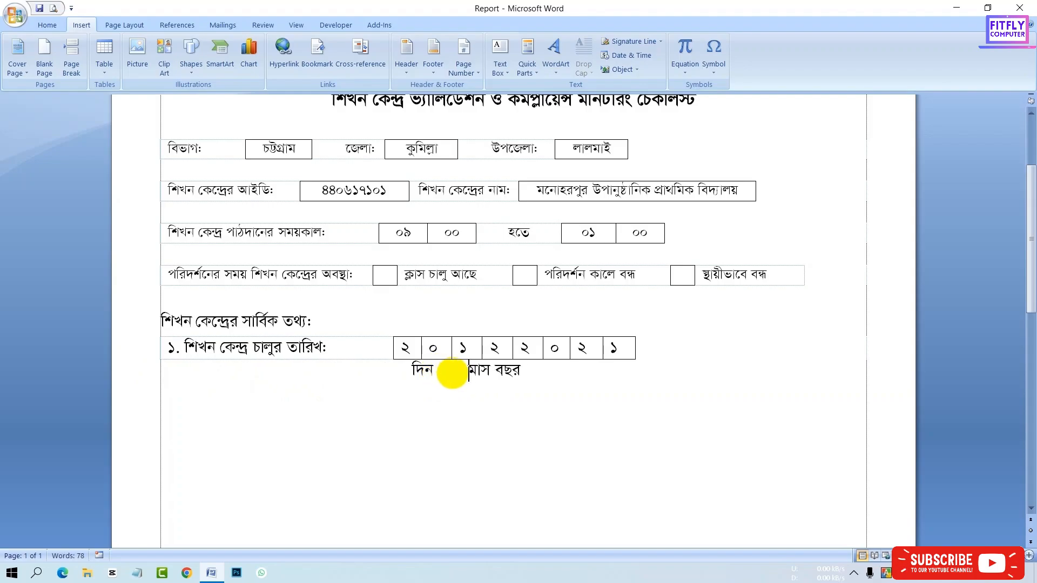
click(495, 373)
key(space)
key(space)
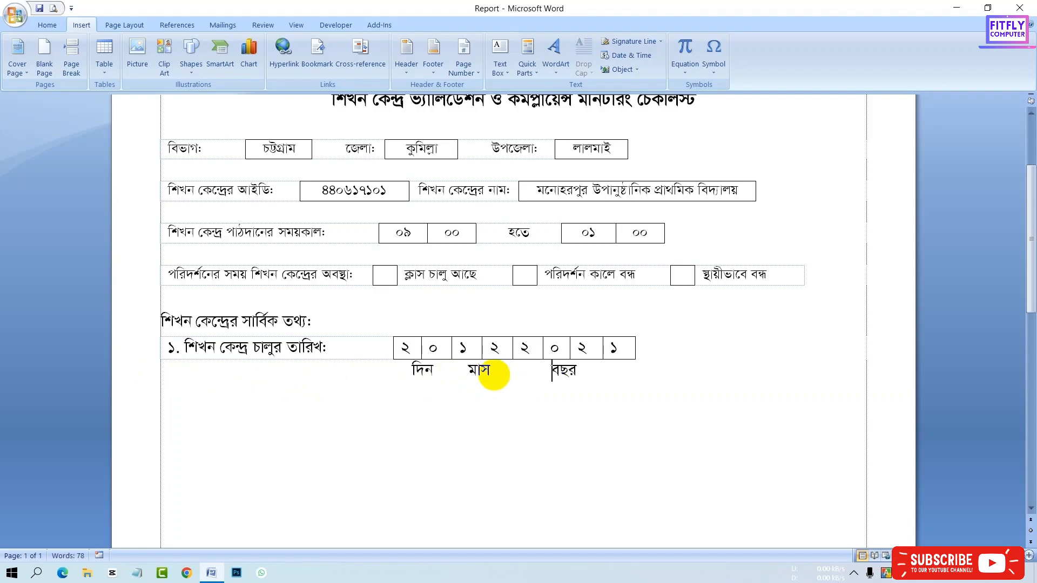
key(space)
click(620, 377)
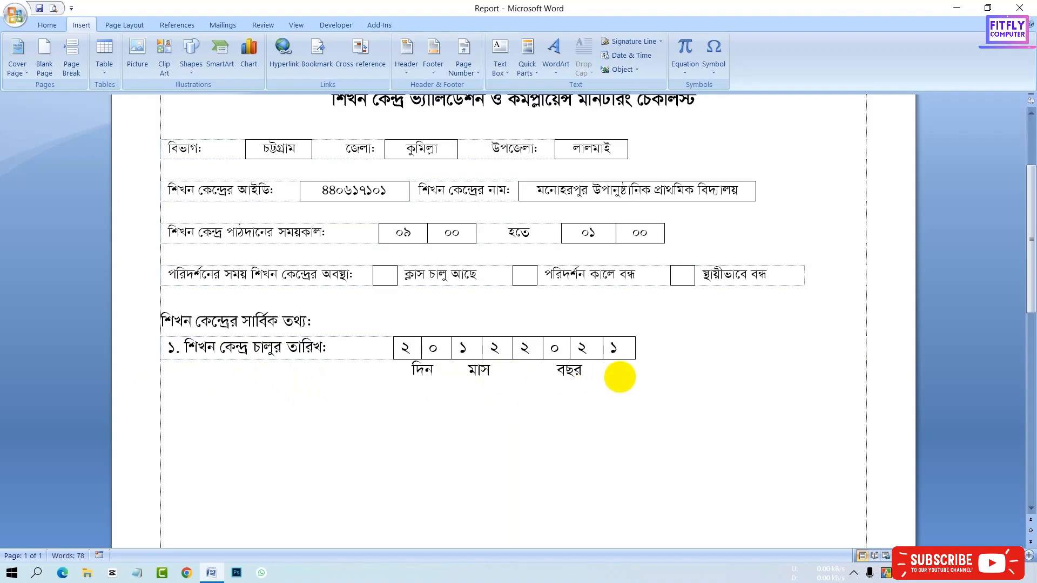
- Preview the page in Print Preview and return to the document
click(53, 8)
click(480, 236)
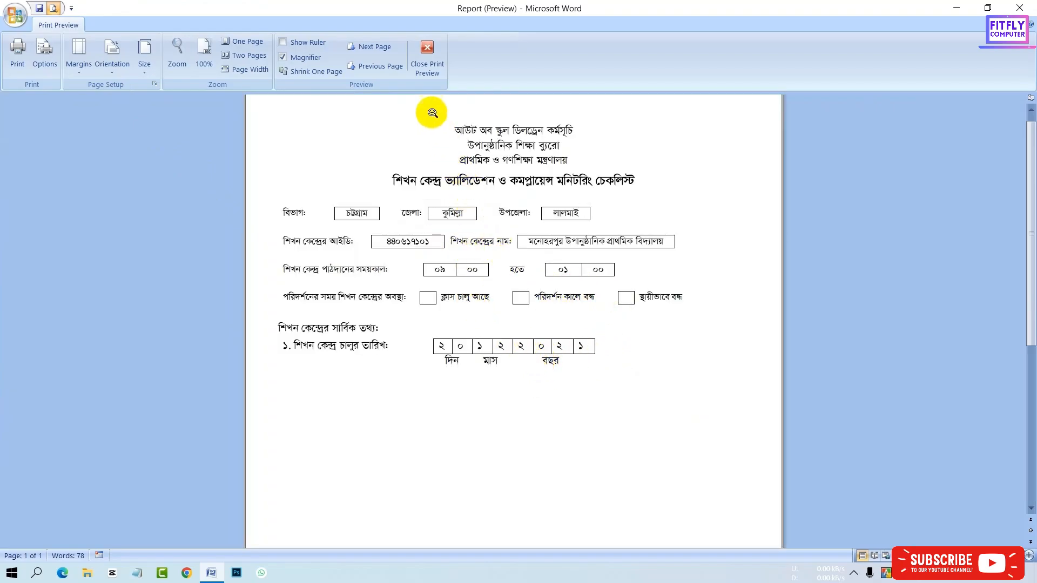
click(426, 59)
- Select the date boxes and center-align their digits
scroll(469, 277, up, 2)
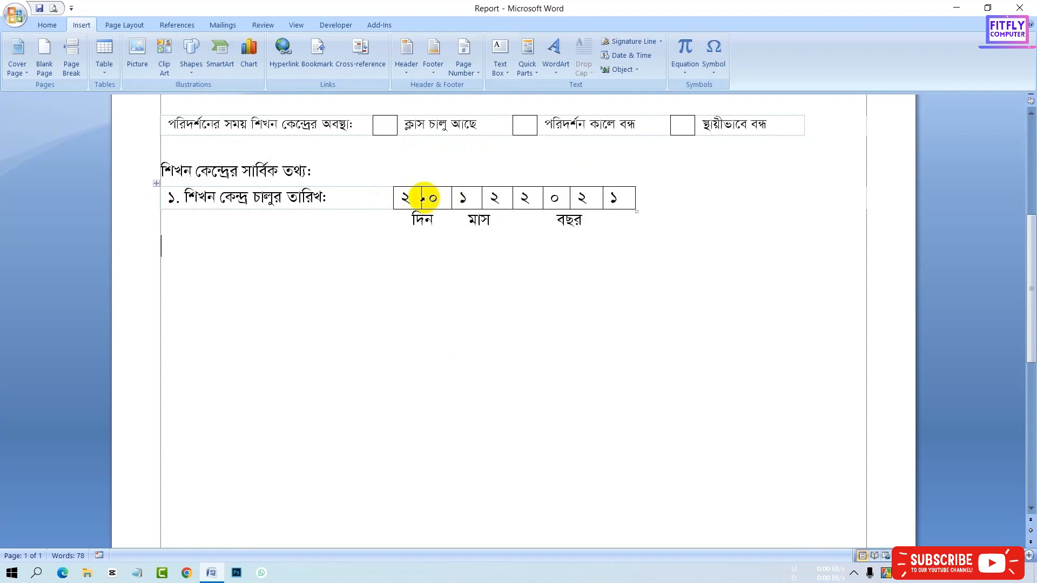
drag(400, 199, 603, 195)
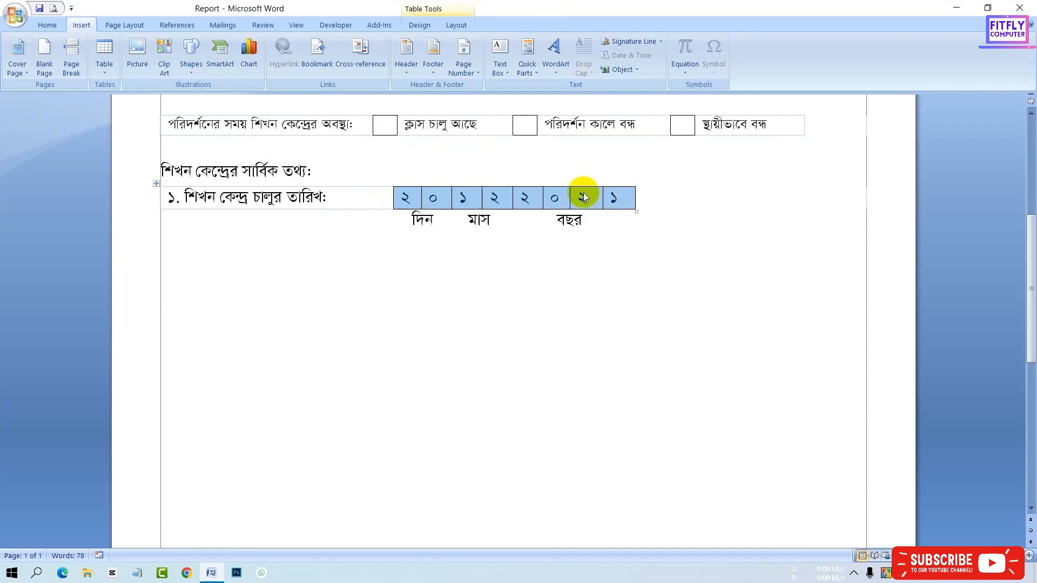
click(454, 26)
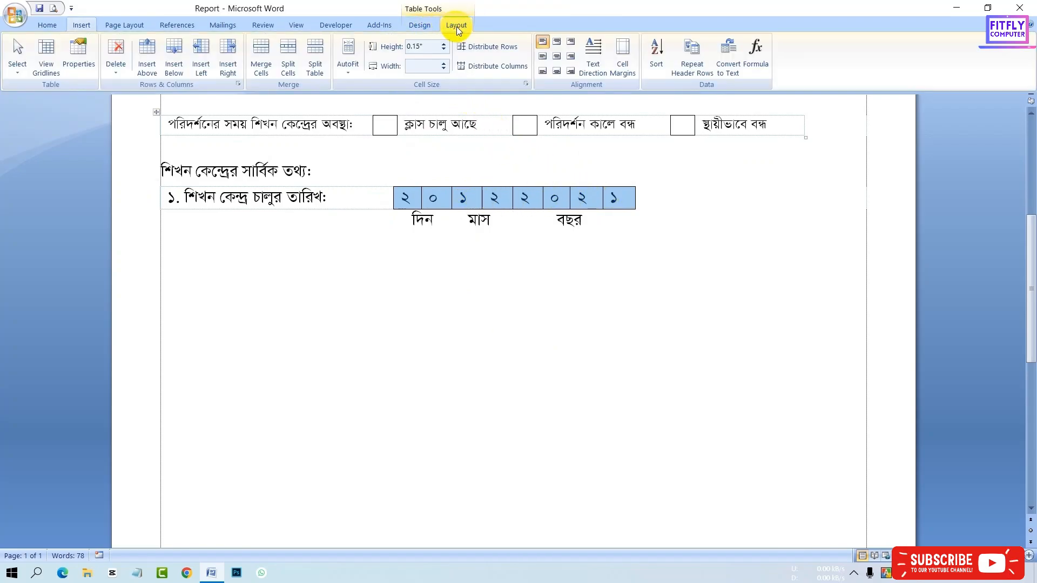
click(556, 58)
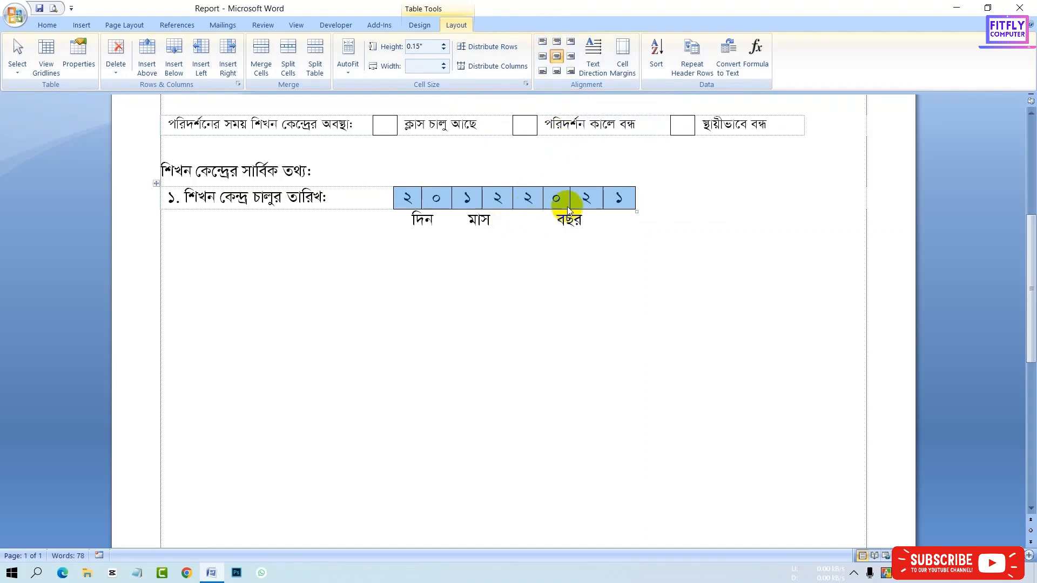
click(637, 230)
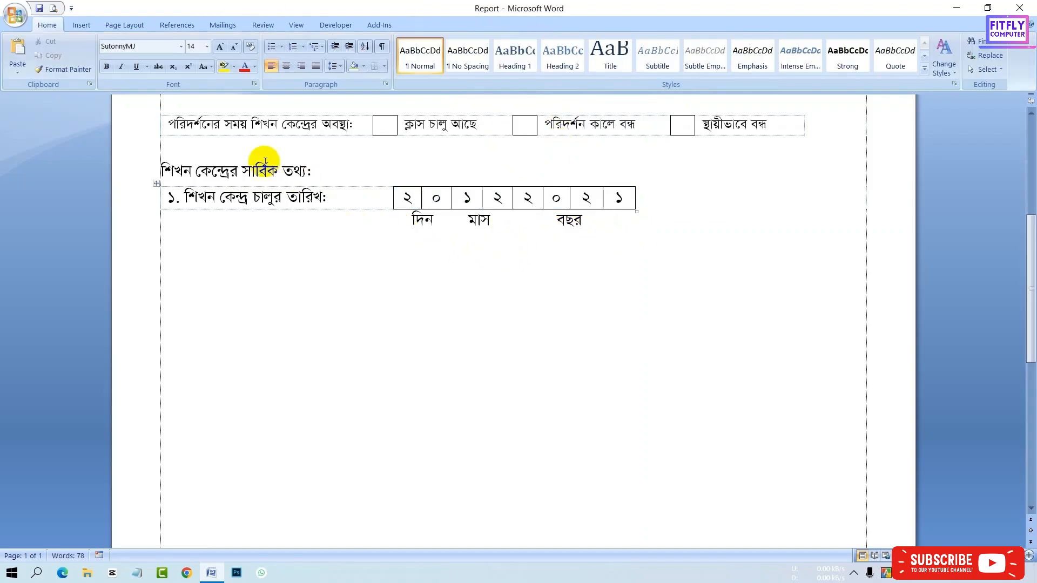
- Check the page again in Print Preview and close the preview
click(55, 12)
click(478, 205)
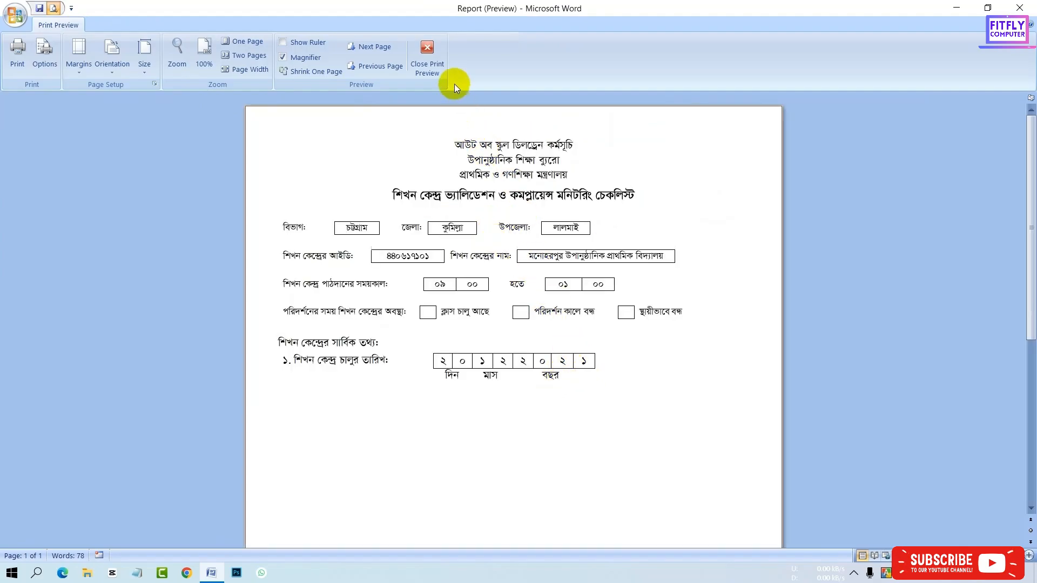
click(427, 57)
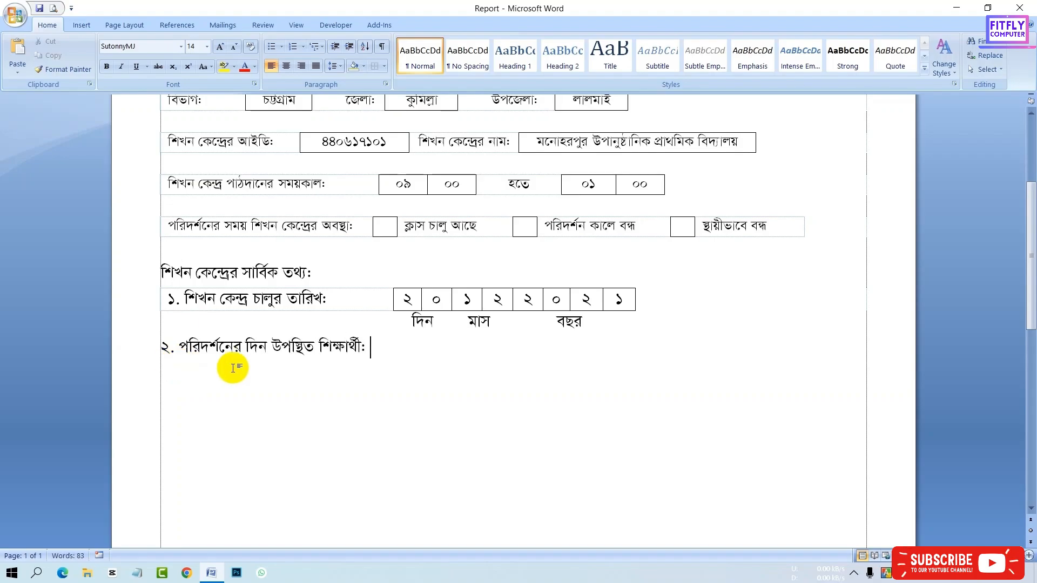
- Complete the label "২. পরিদর্শনের দিন উপস্থিত শিক্ষার্থী:" and cut it from the page
text(:)
drag(371, 340, 166, 354)
key(ctrl+c)
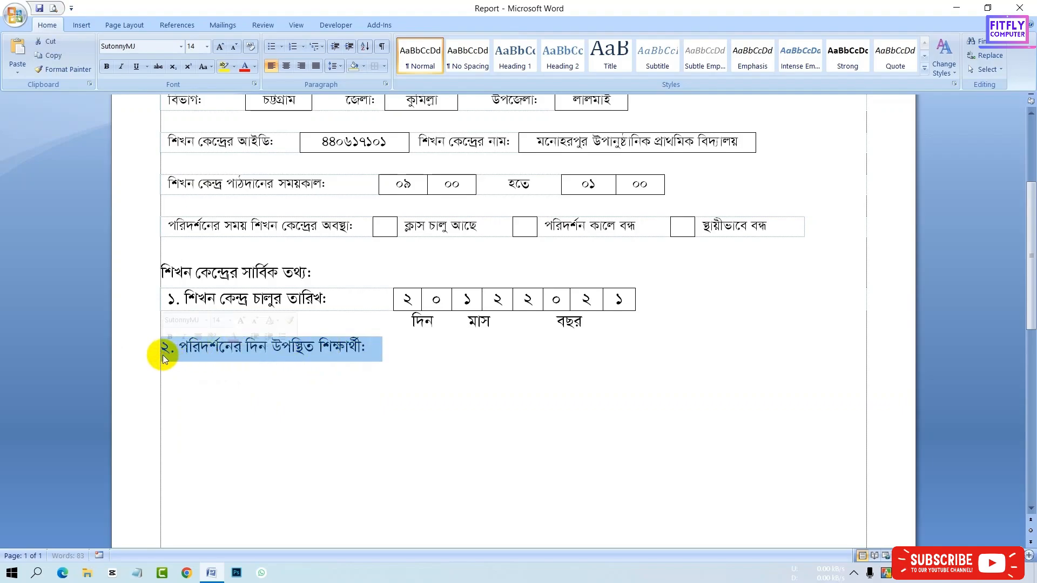
key(Delete)
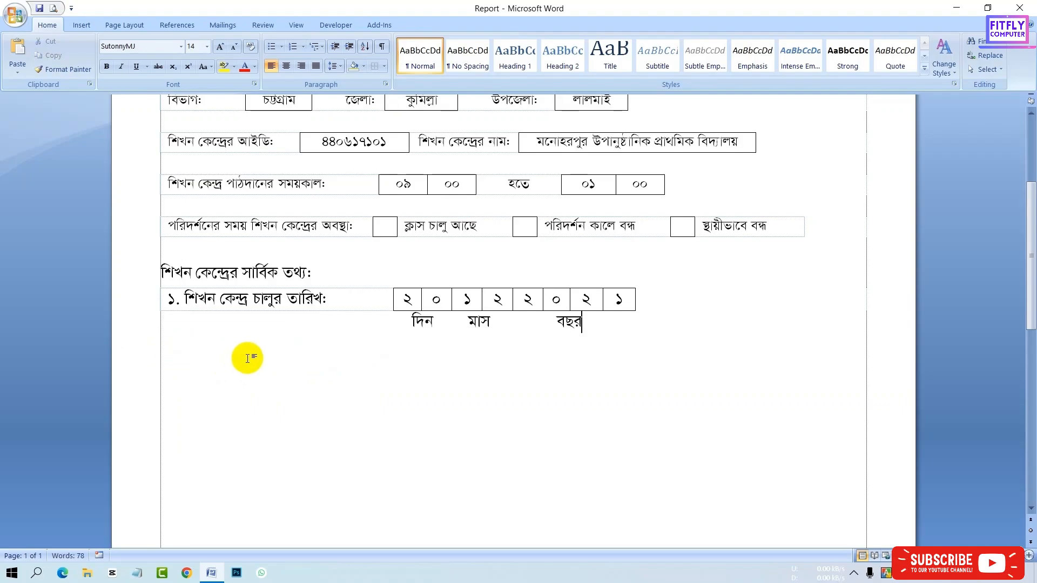
- Insert a 6x1 table below the date labels and paste the item 2 label into its first cell
click(78, 26)
click(105, 49)
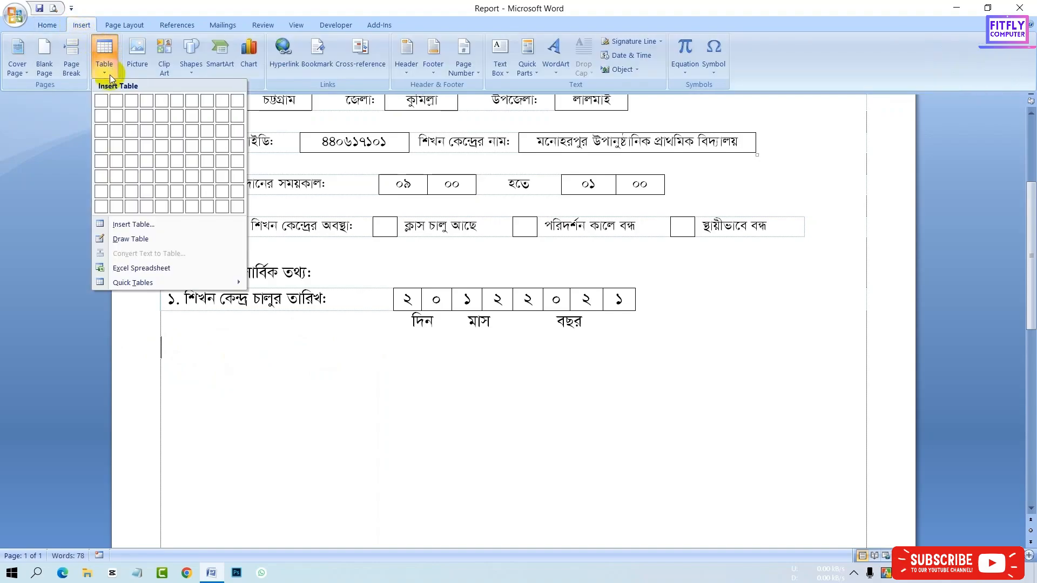
click(179, 101)
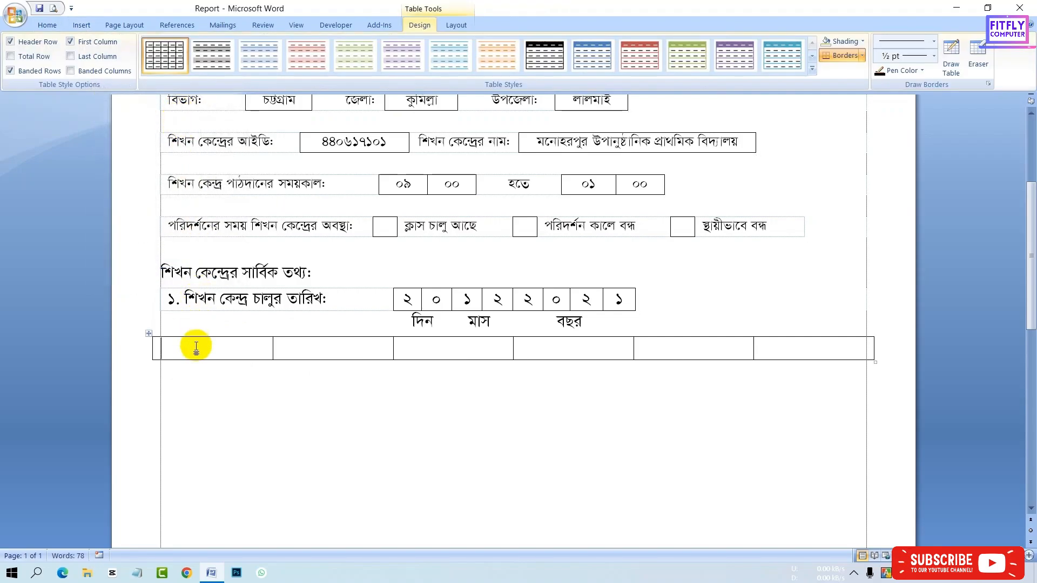
key(ctrl+v)
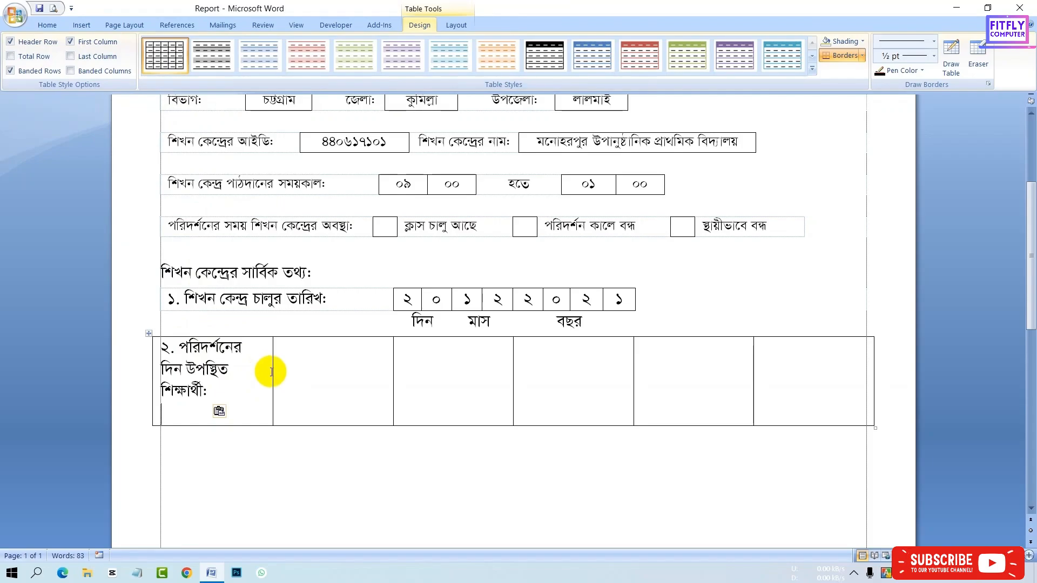
- Widen the first column to fit the label on one line and enter বালক in the third cell
drag(271, 372, 371, 375)
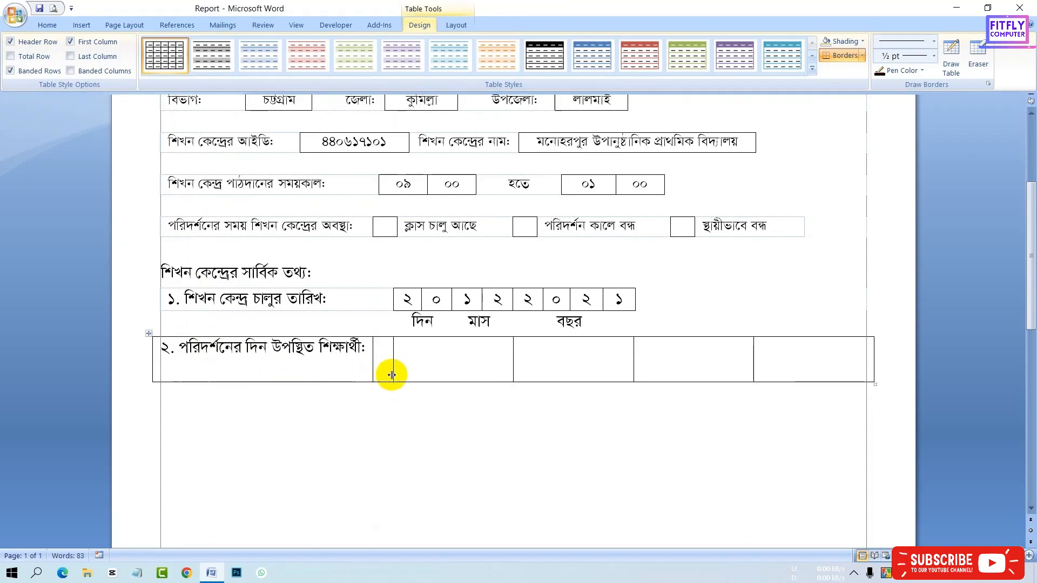
click(412, 349)
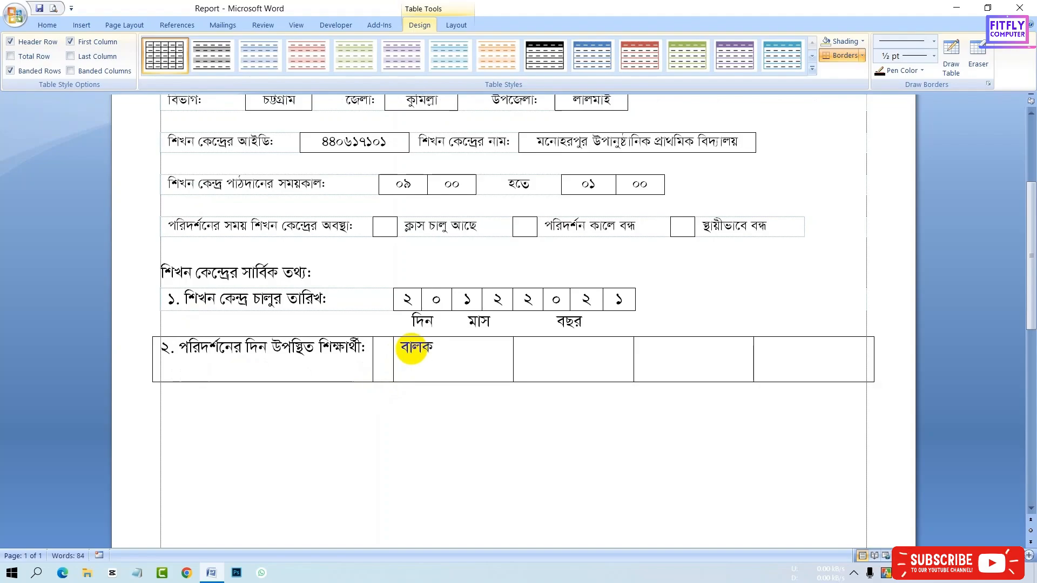
- Move the two column borders after বালক to the left to resize the following cells
drag(511, 359, 444, 367)
drag(630, 359, 542, 384)
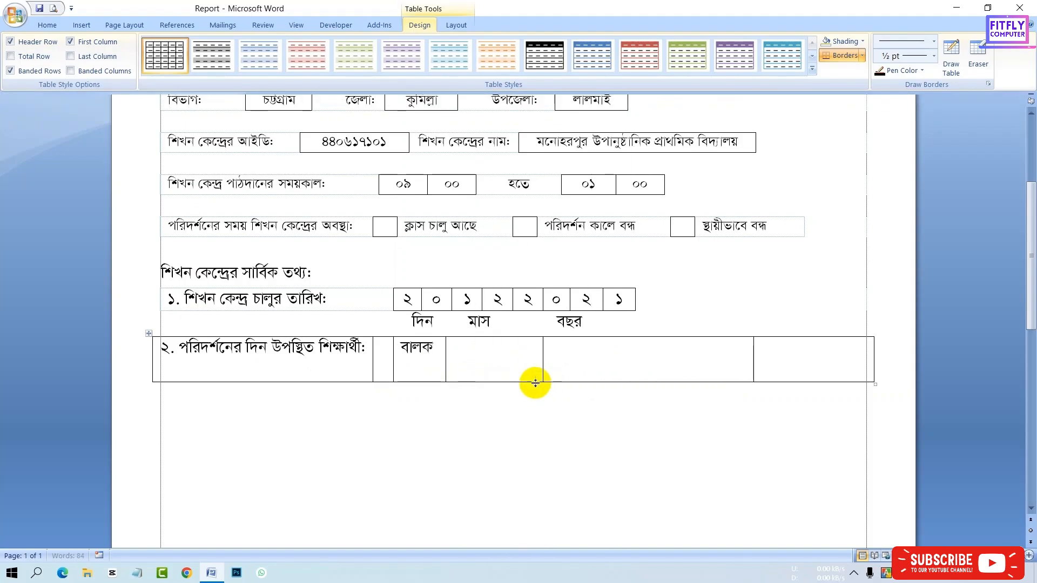
- Enter জন in the cell after বালক, right-align it, and remove the extra empty line
click(526, 368)
text(জন)
click(48, 25)
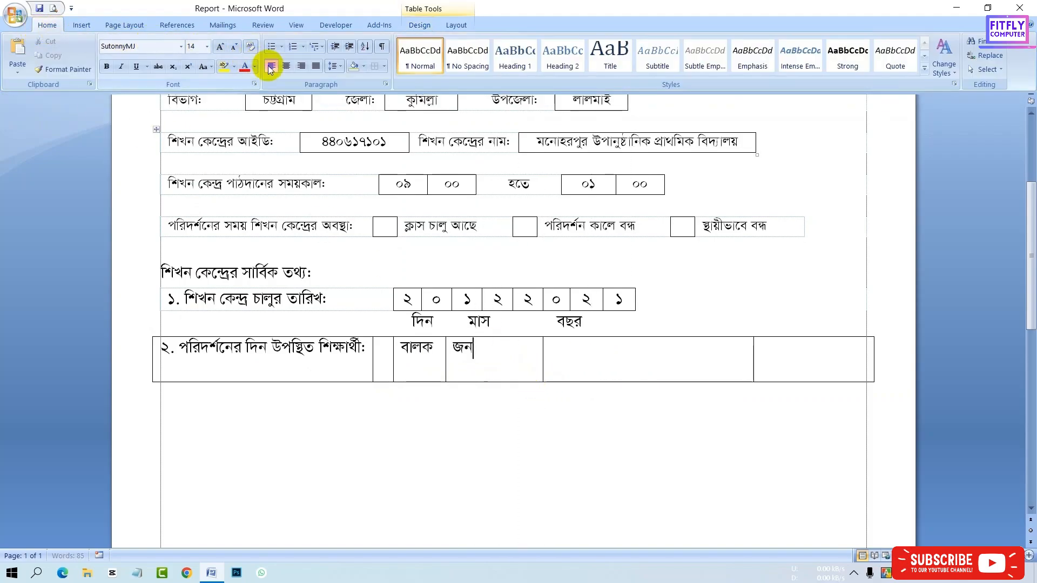
click(300, 66)
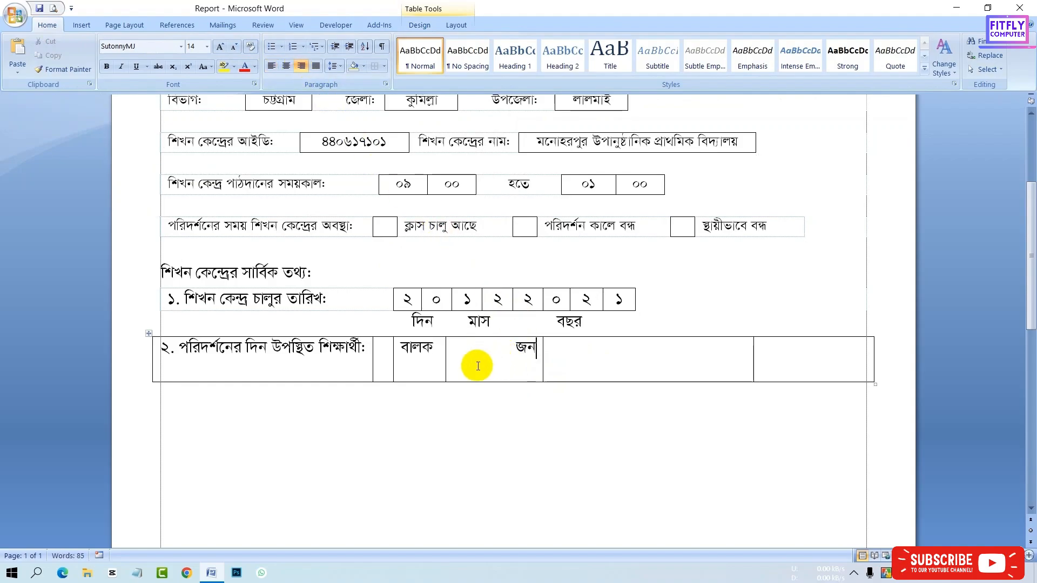
key(BackSpace)
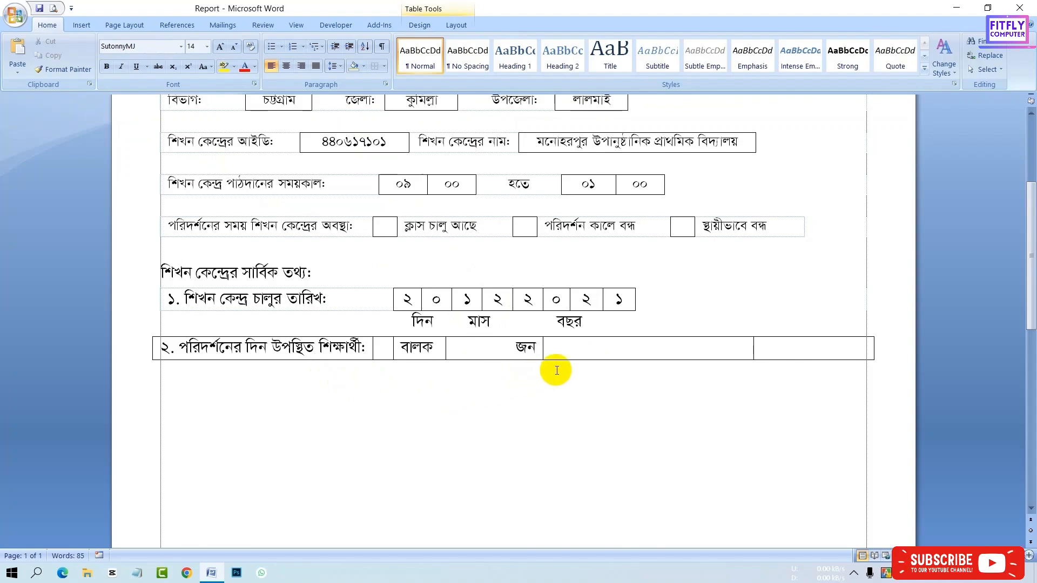
- Move the next column border left and enter বালিকা in the following cell
click(568, 355)
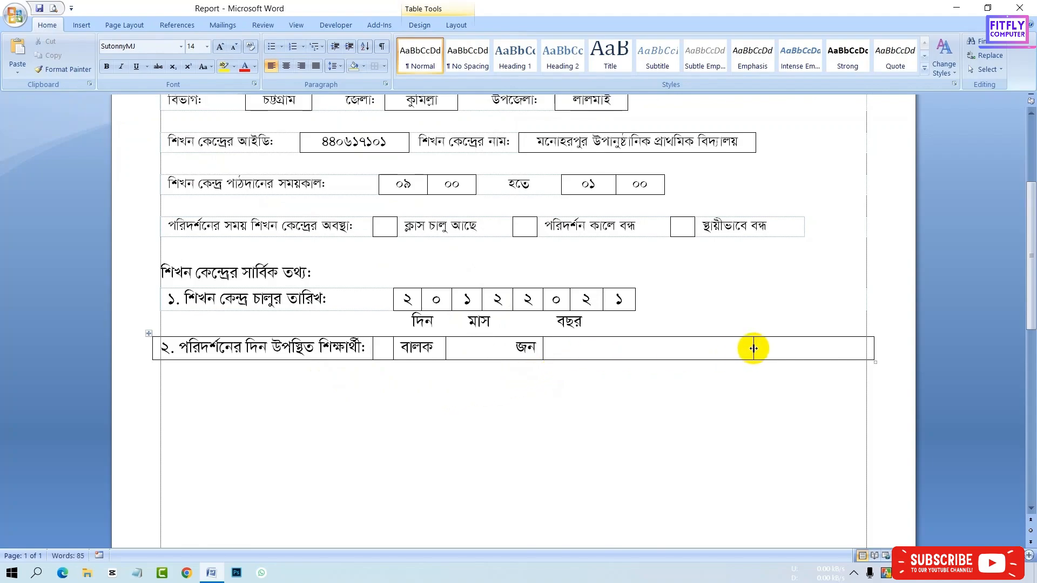
drag(754, 348, 574, 354)
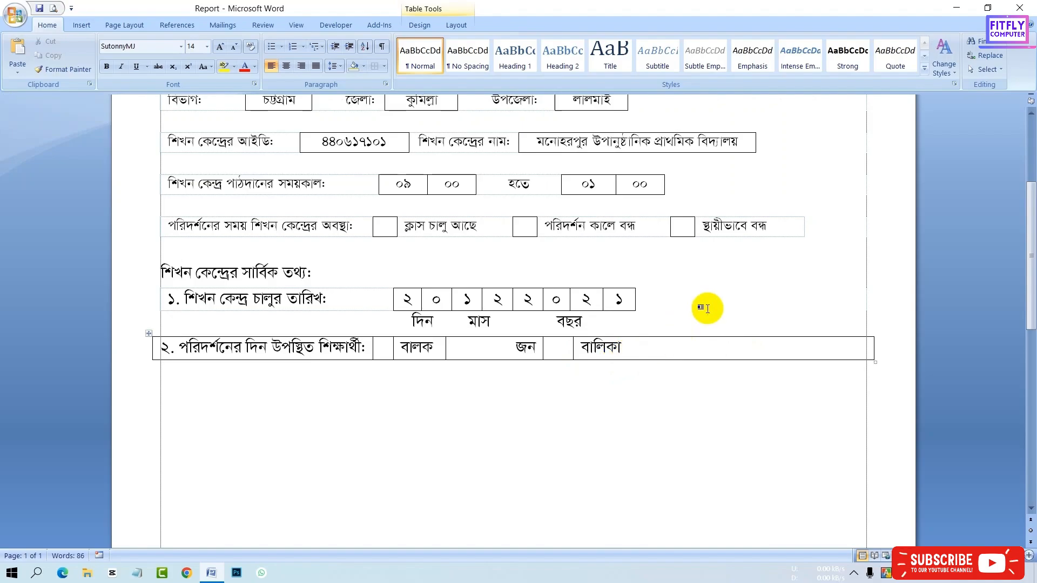
- Draw vertical borders after বালিকা with the Draw Table pen to form small boxes
click(420, 27)
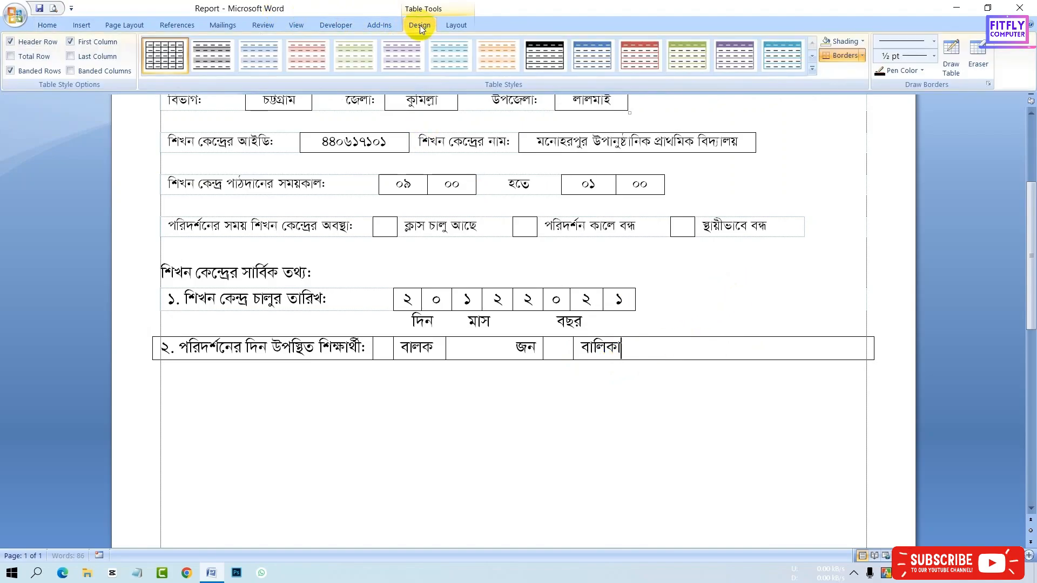
click(952, 65)
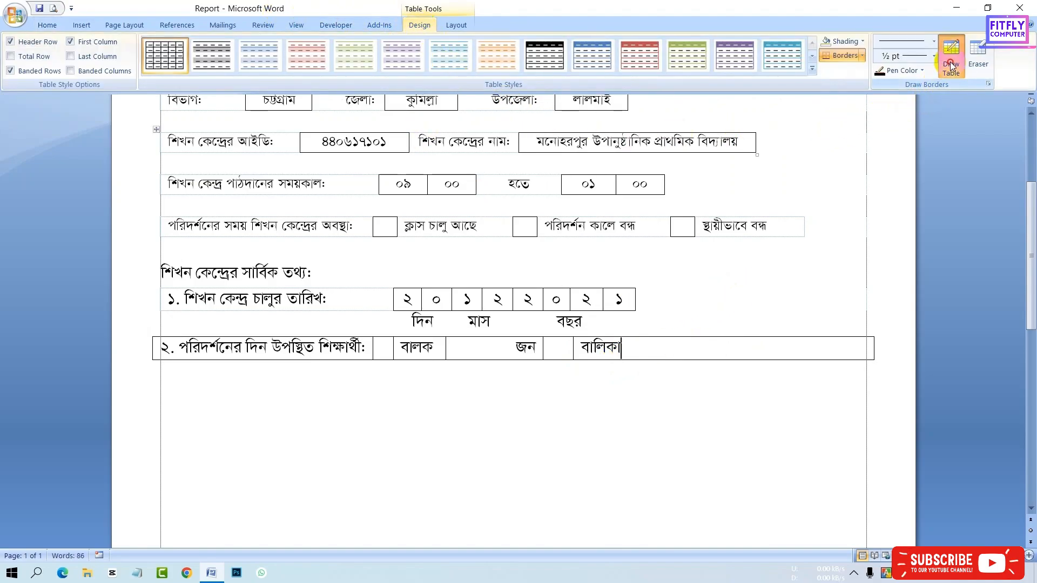
drag(631, 359, 631, 338)
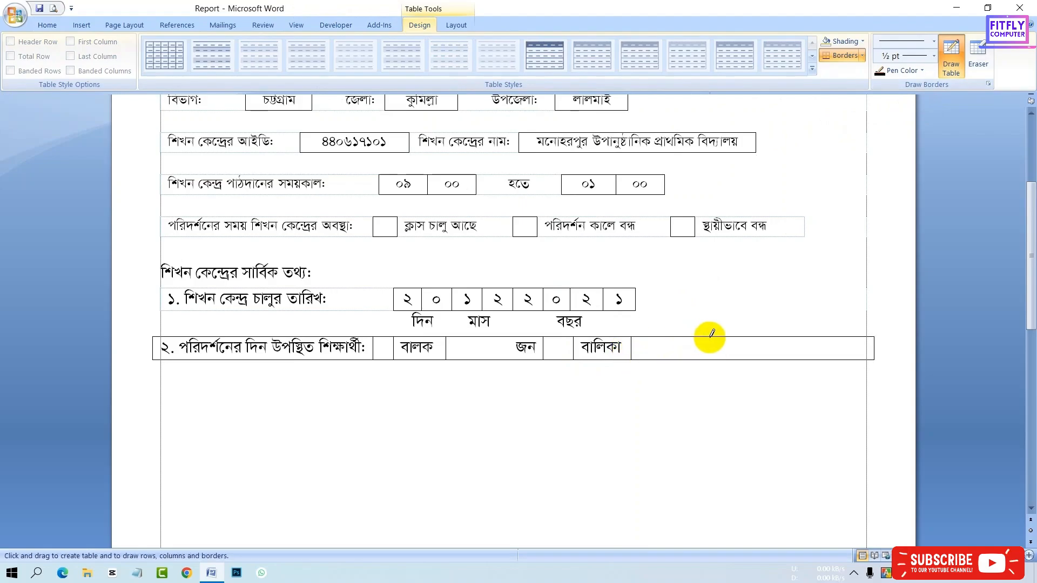
mouse_move(703, 338)
mouse_down()
mouse_move(704, 359)
mouse_move(733, 362)
mouse_up()
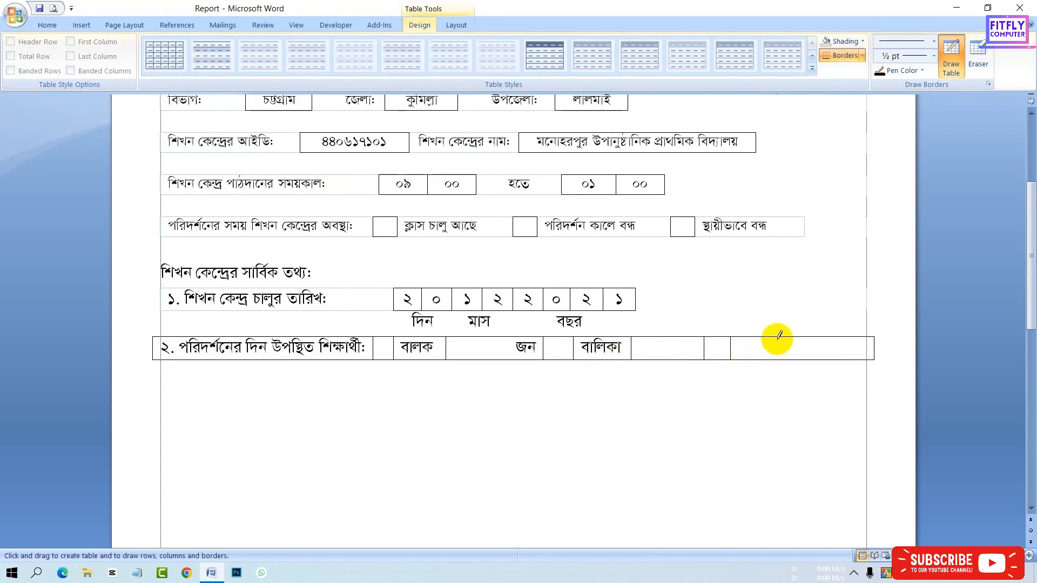
- Draw one more vertical border near the row's end with the Draw Table pen, then turn the pen off
drag(781, 339, 781, 363)
click(954, 69)
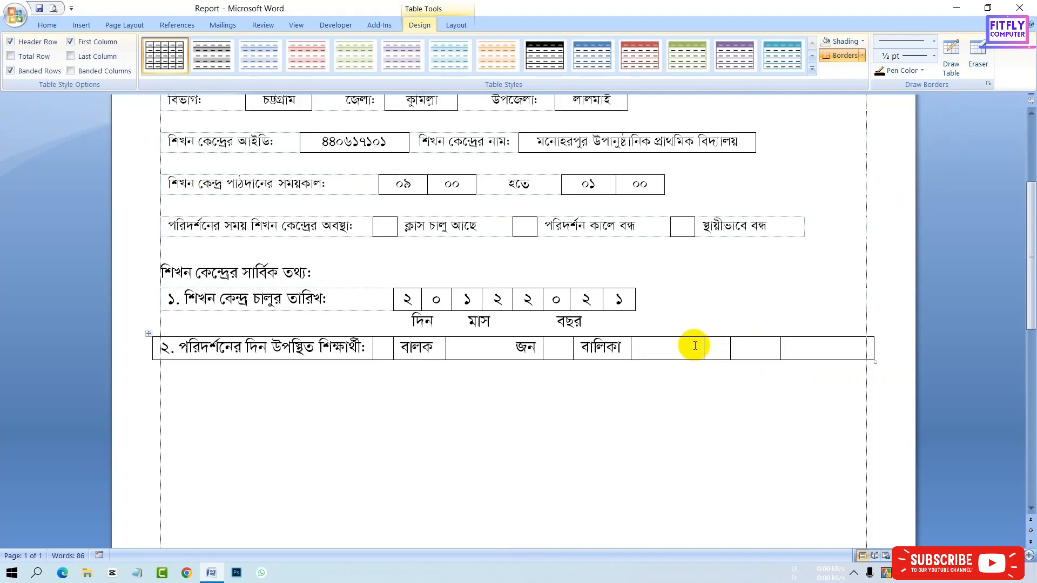
- Enter জন right-aligned in the cell after বালিকা and মোট in the following cell
key(ctrl+r)
click(749, 350)
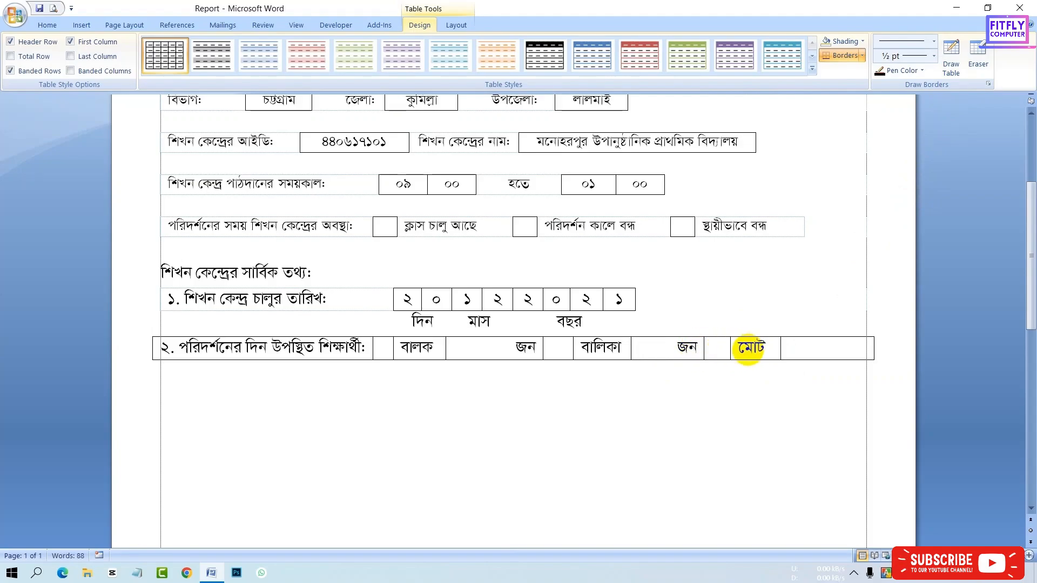
- Enter জন in the last cell and move the table's right border slightly left
click(804, 347)
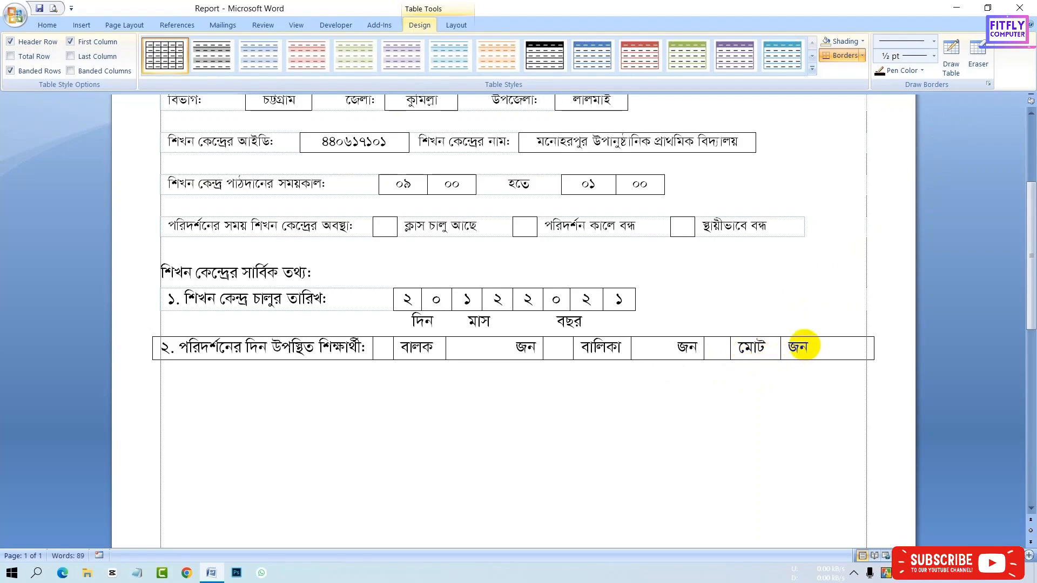
drag(874, 348, 864, 348)
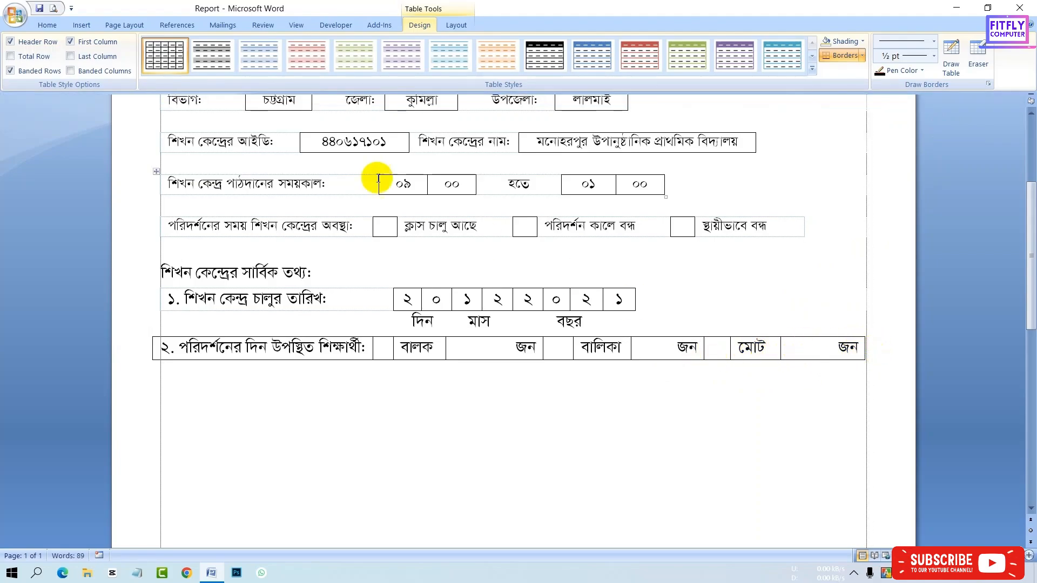
- Check the form's layout in Print Preview, zooming in before closing it
click(54, 8)
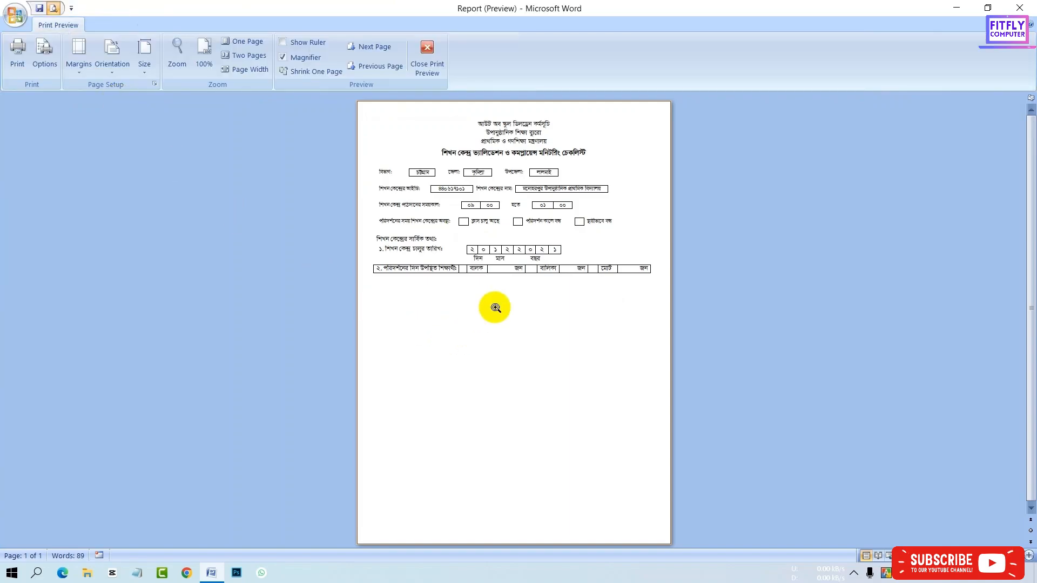
click(493, 306)
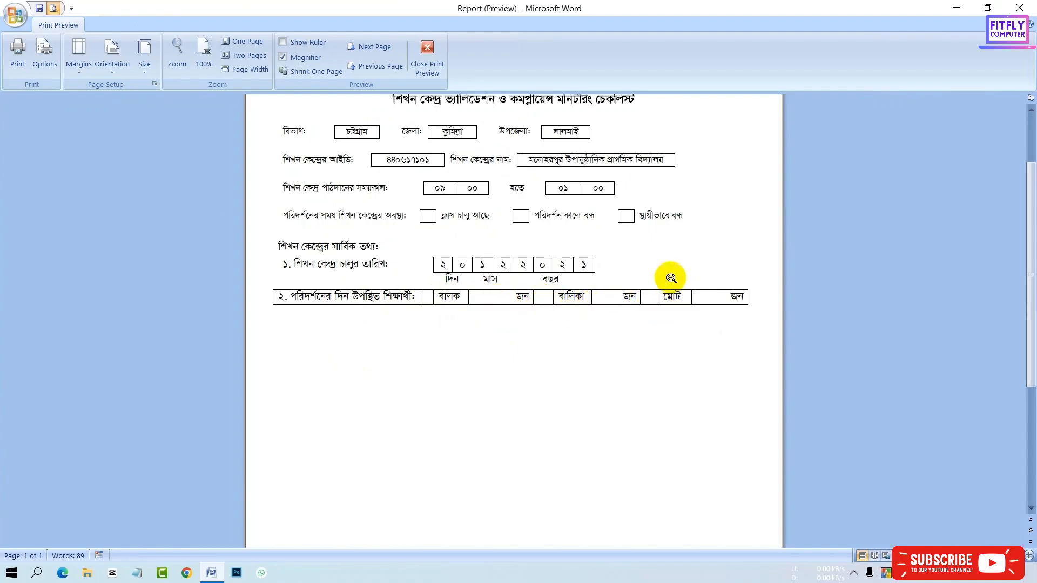
click(434, 66)
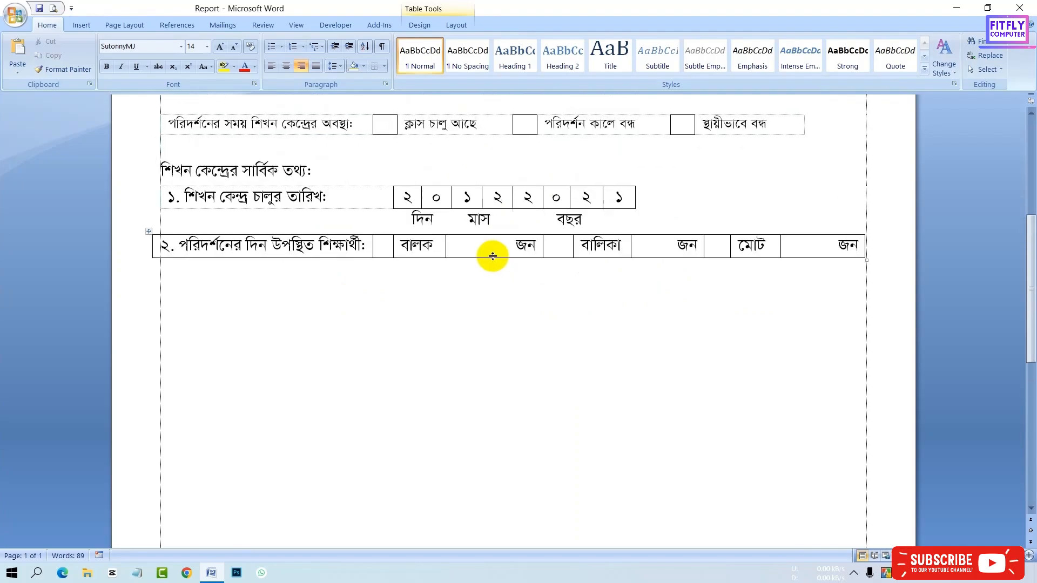
- Erase the border of the small empty box before বালক with the table Eraser
click(626, 249)
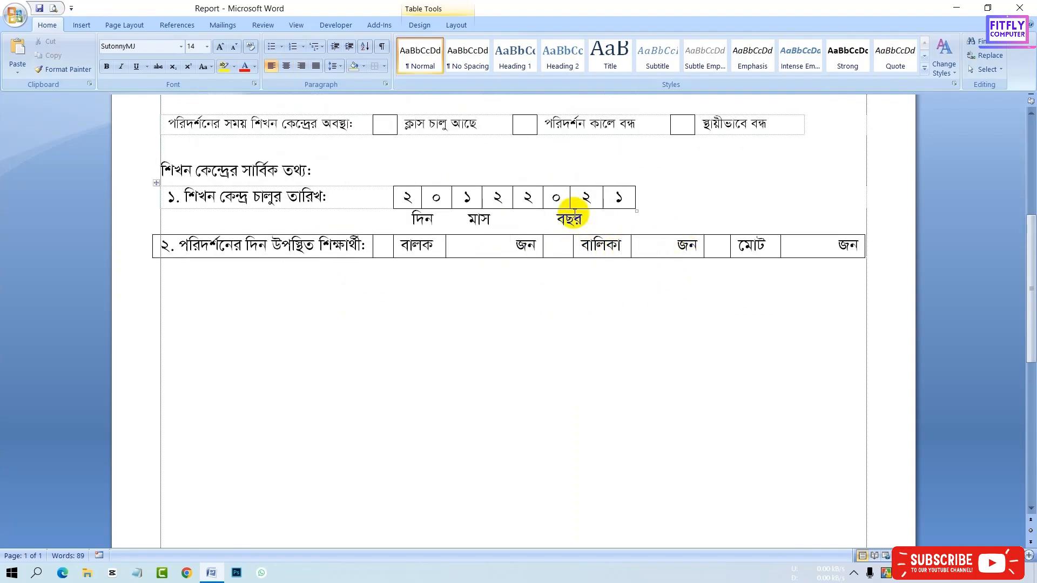
click(433, 26)
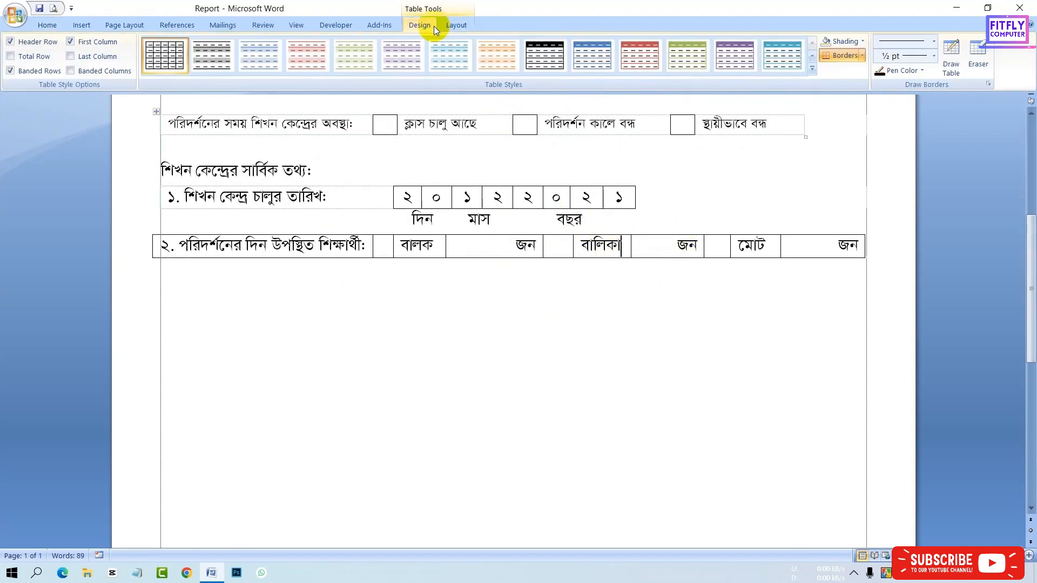
click(978, 60)
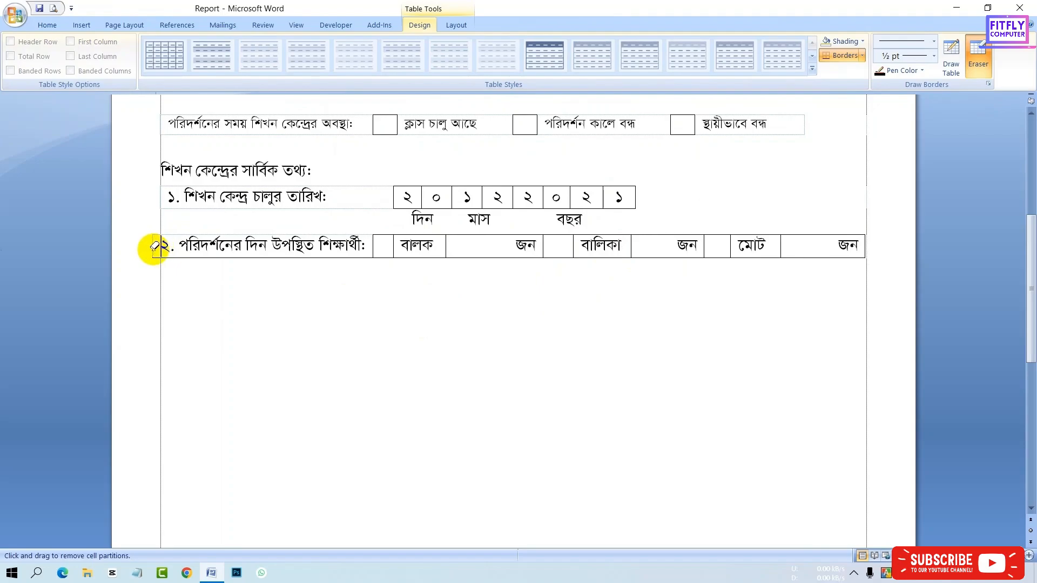
click(377, 242)
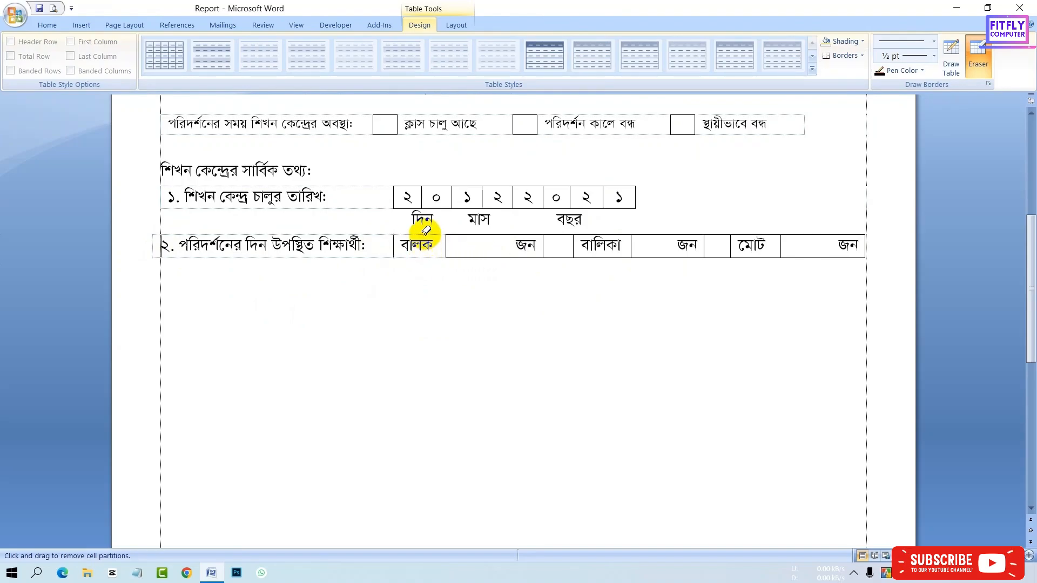
click(393, 248)
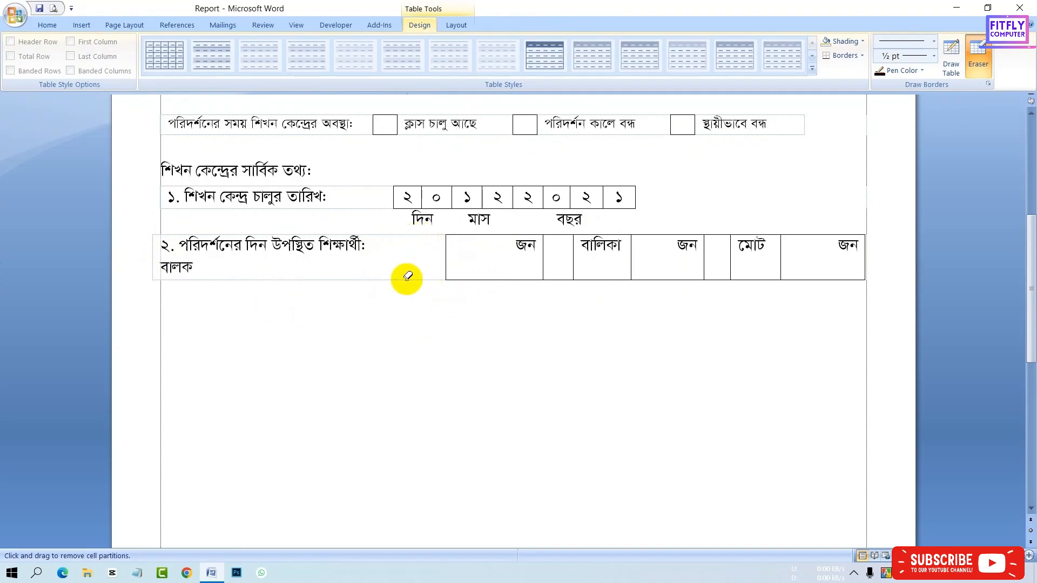
key(ctrl+z)
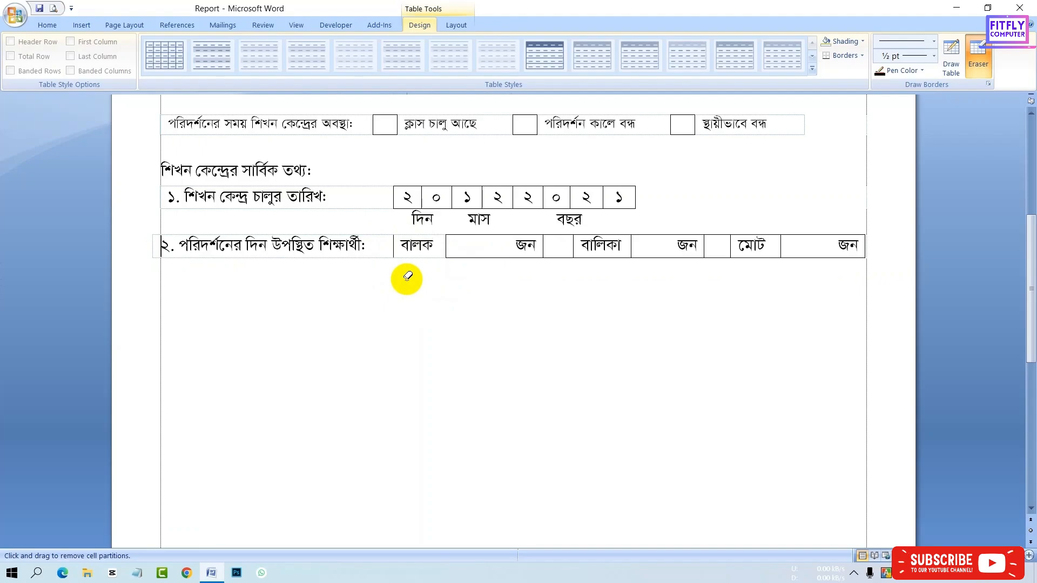
click(395, 246)
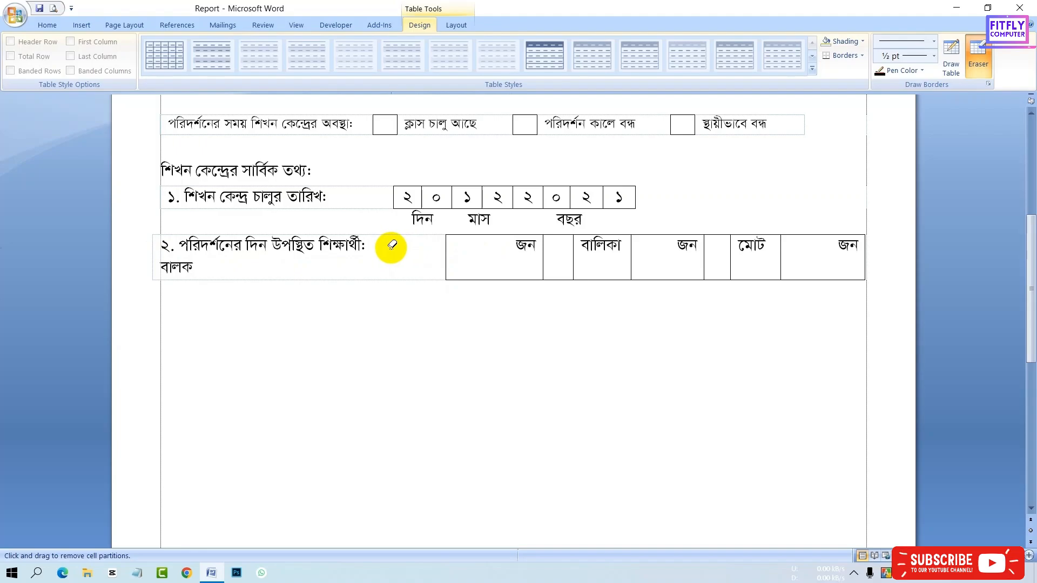
key(ctrl+z)
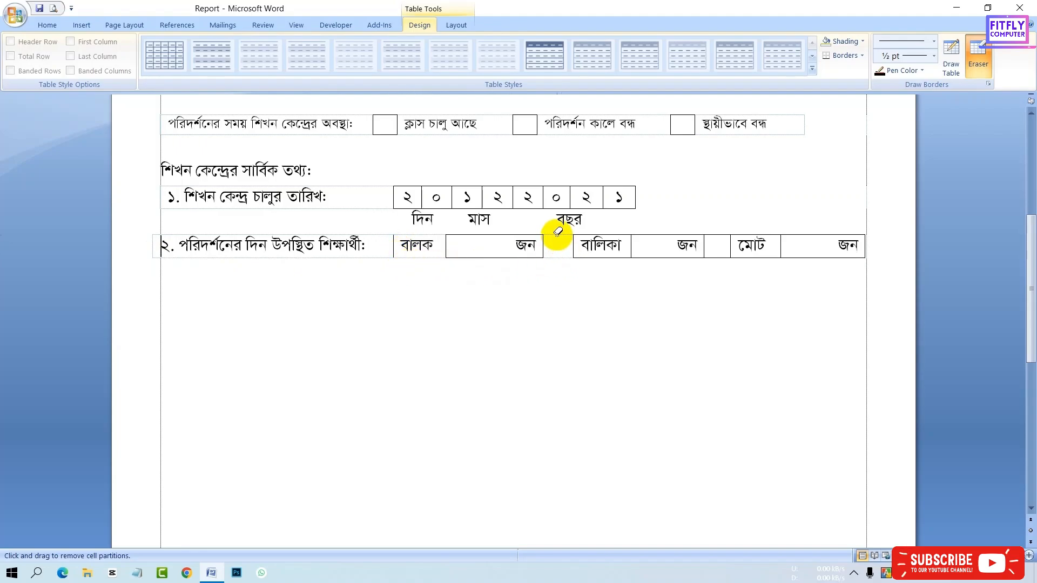
- Erase the borders of the small empty boxes before বালিকা and মোট, then leave the Eraser
click(574, 246)
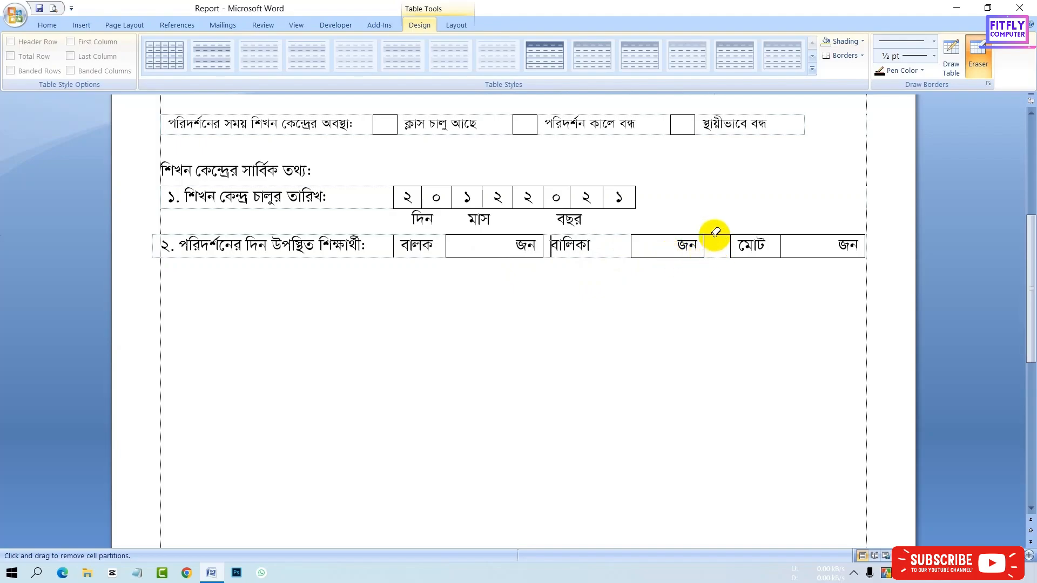
click(728, 246)
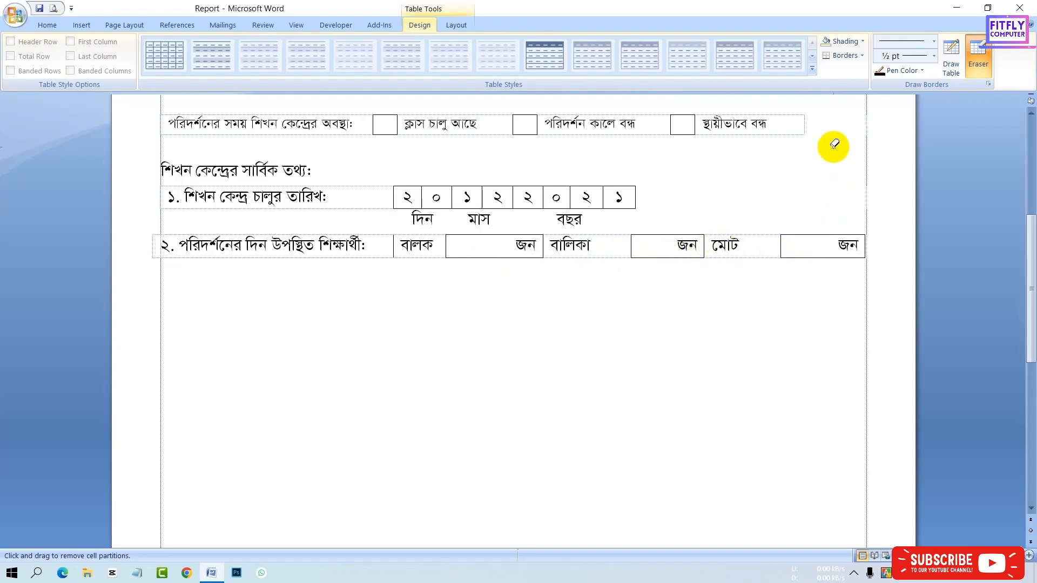
key(Escape)
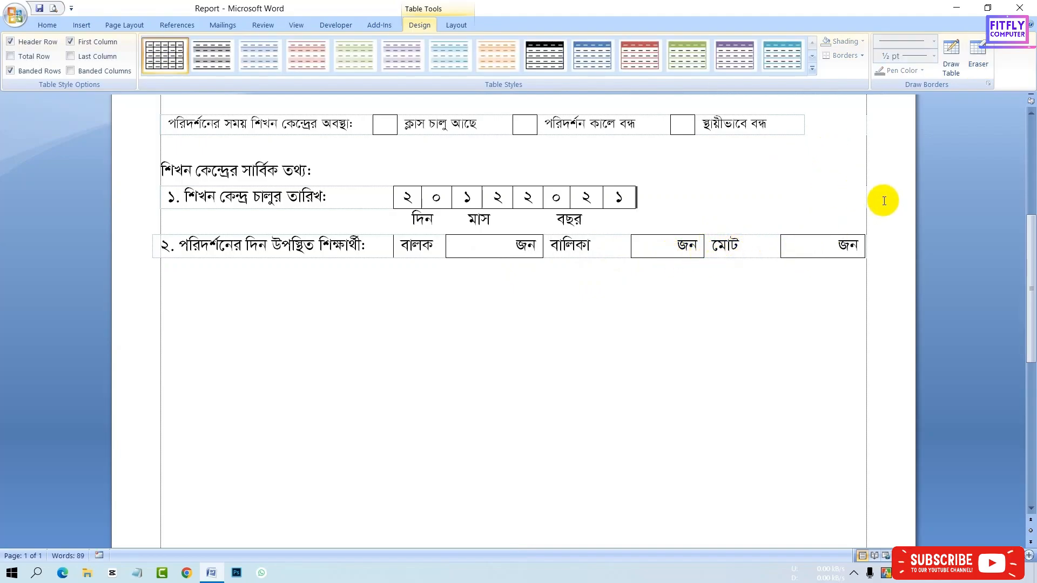
- Remove all borders from the বালক cell
click(394, 253)
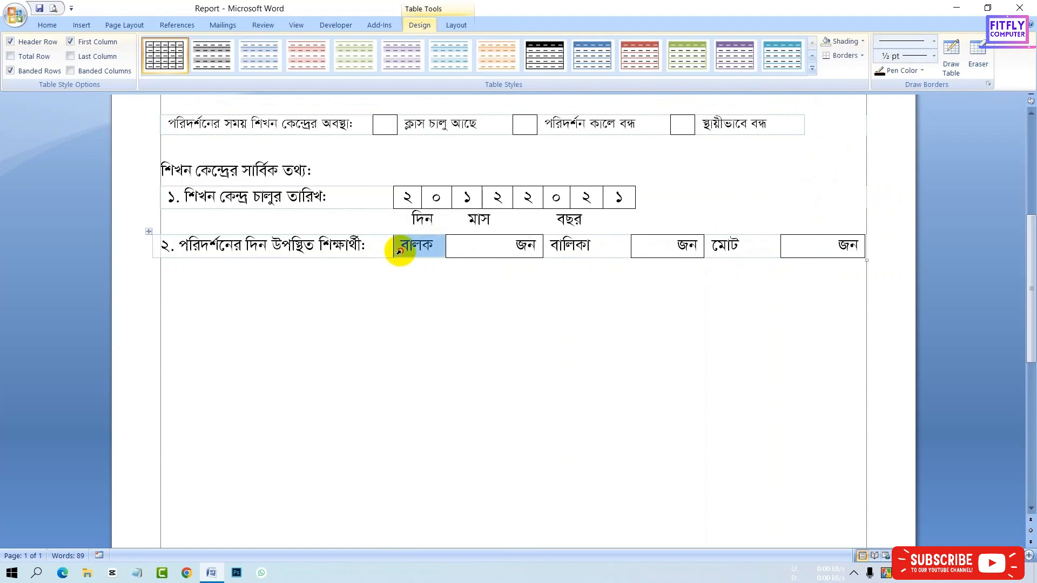
click(403, 245)
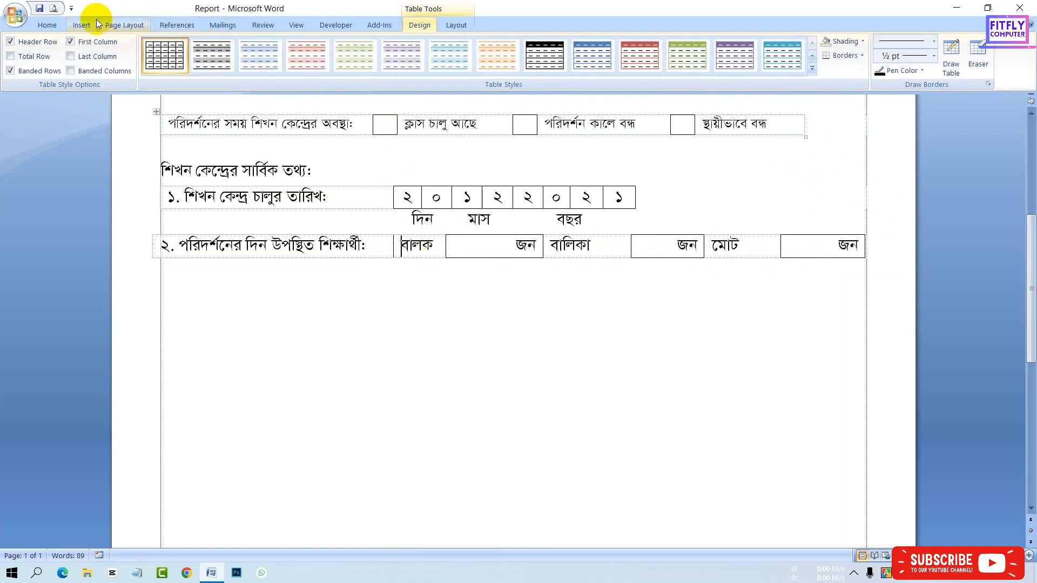
click(50, 25)
click(382, 69)
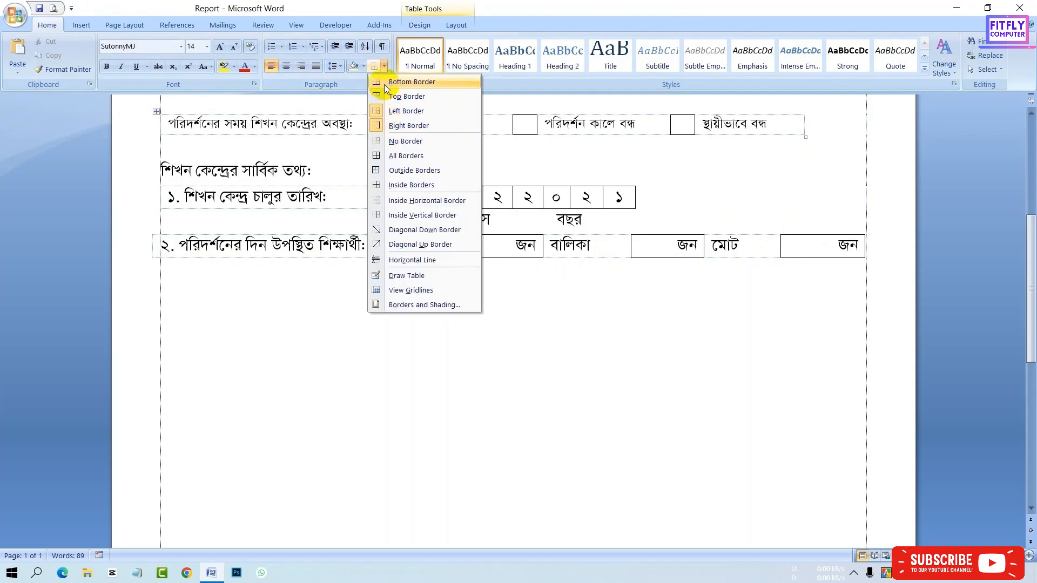
click(398, 141)
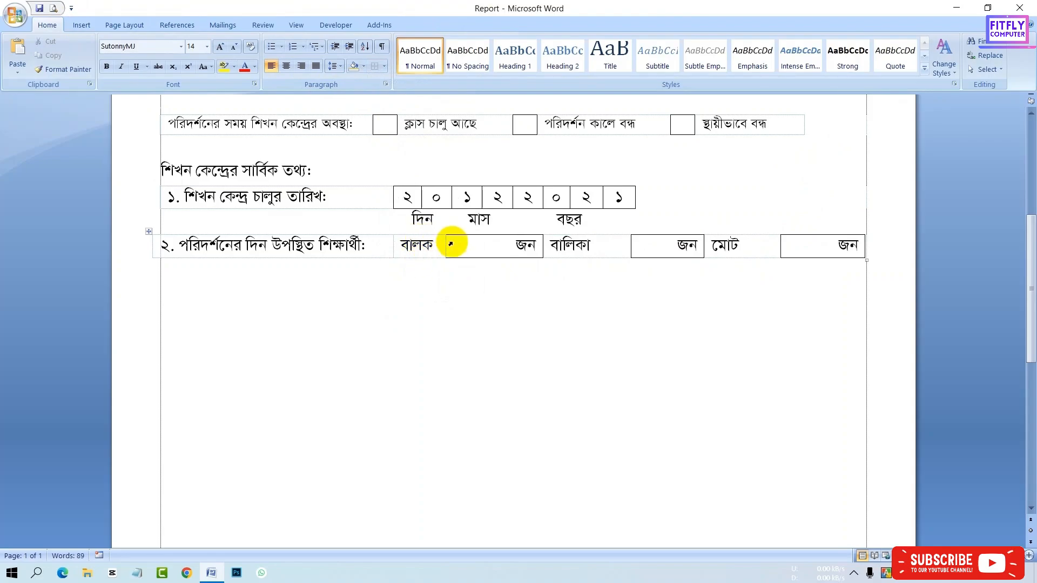
- Apply a left border to the জন cell after বালক
click(450, 244)
click(454, 244)
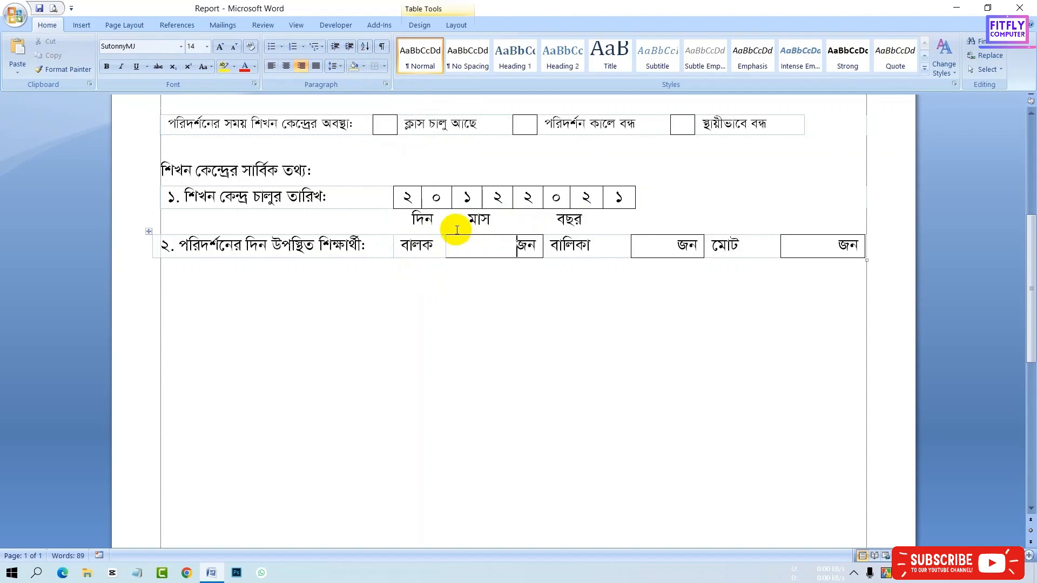
click(384, 67)
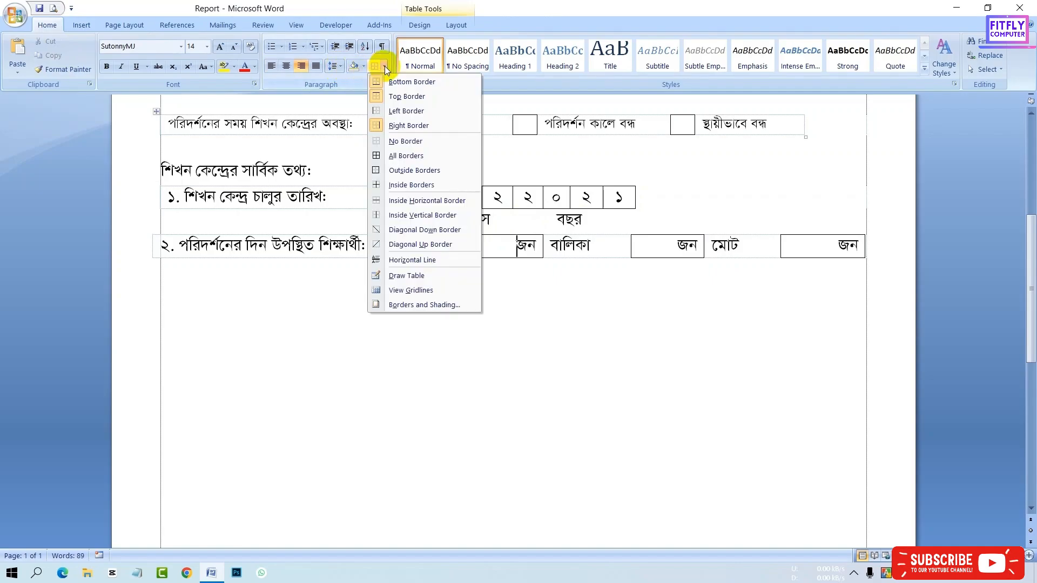
click(403, 109)
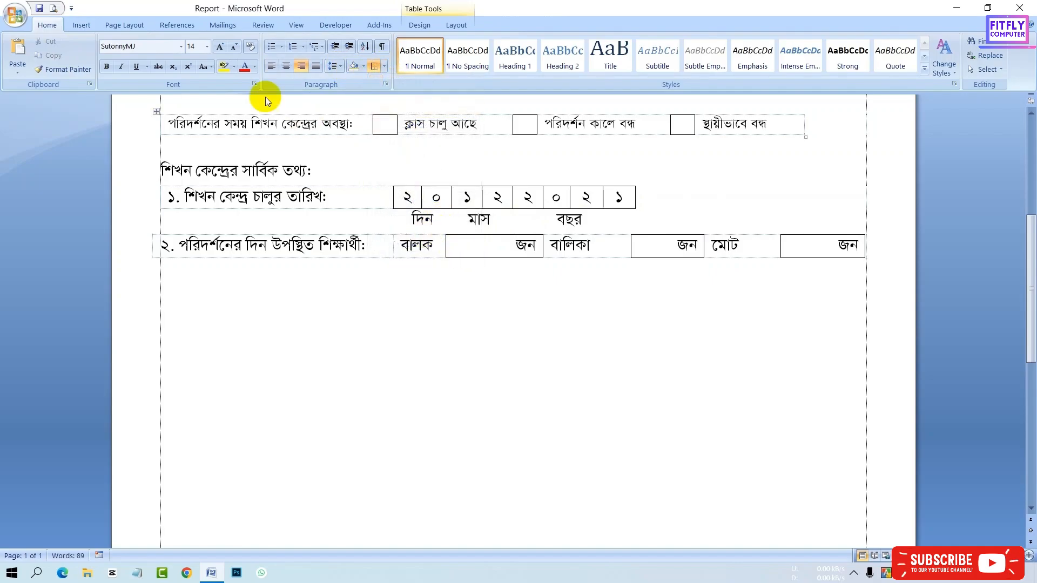
- Preview the form again in Print Preview and close it
click(53, 8)
click(512, 269)
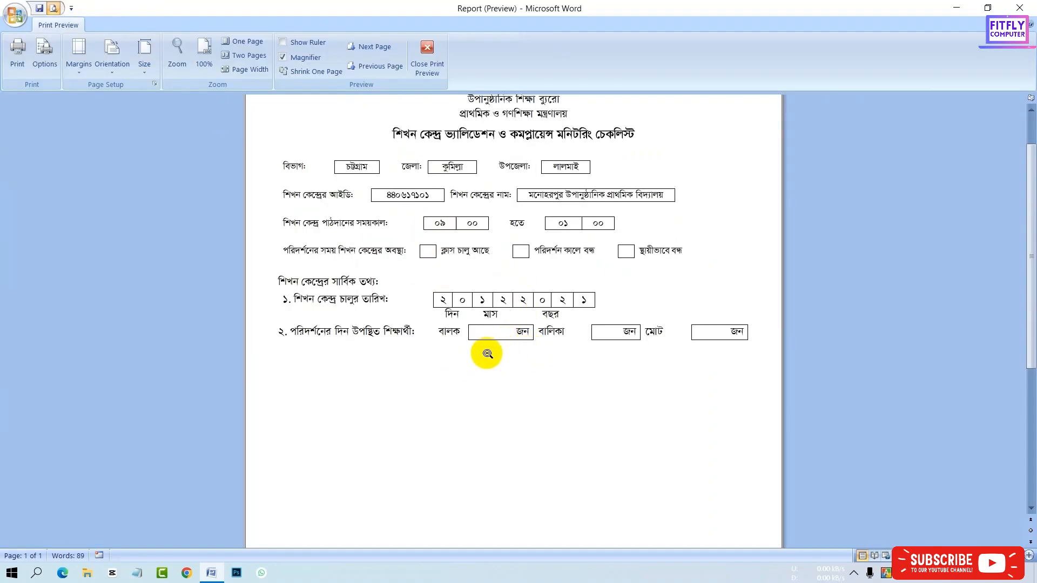
key(Escape)
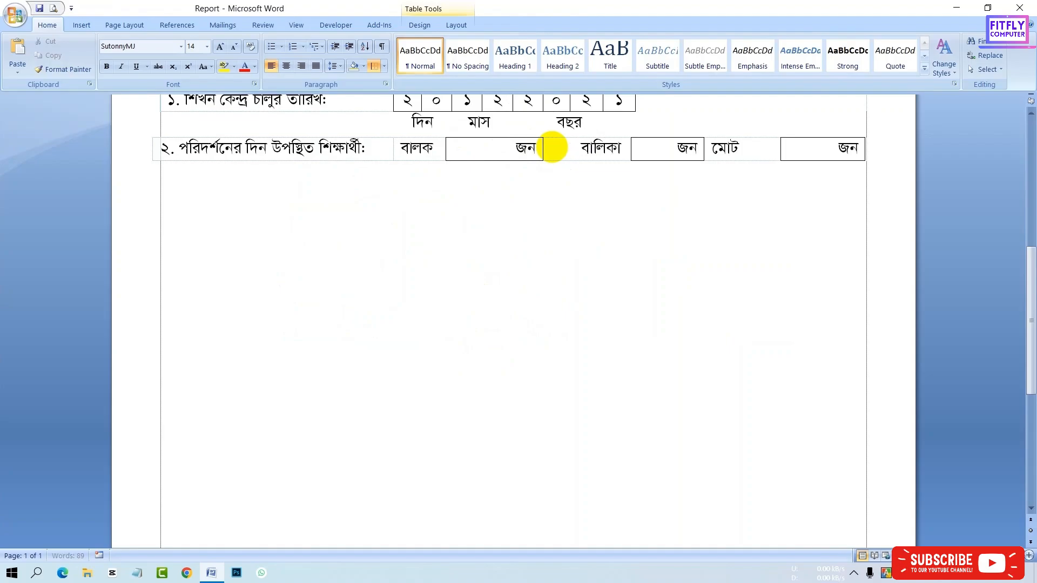
- Delete the leftover characters in the merged cells before বালিকা and মোট
key(BackSpace)
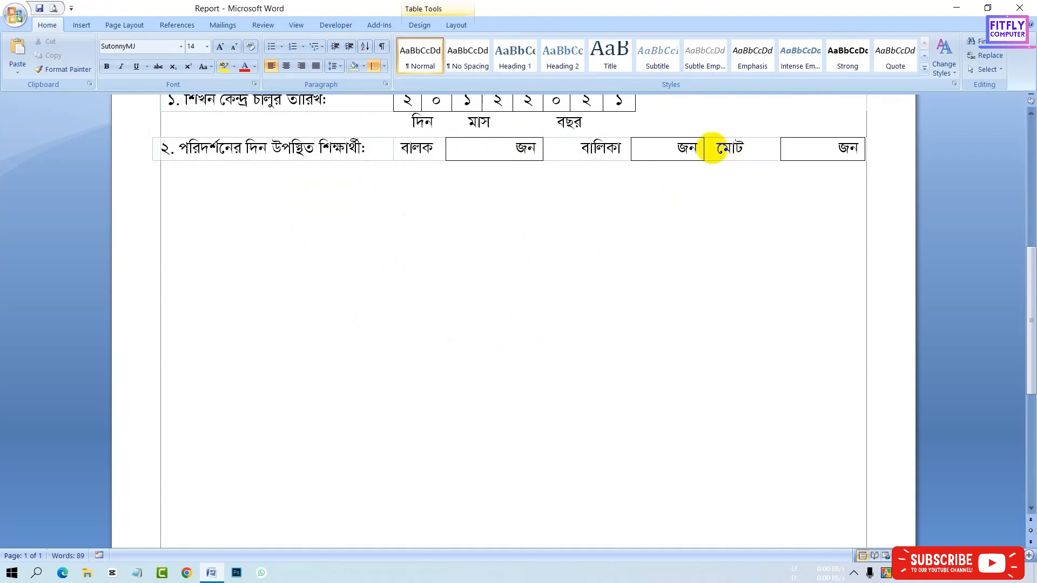
key(BackSpace)
- Select the whole attendance row and center its text horizontally and vertically in all cells
double_click(398, 148)
click(401, 147)
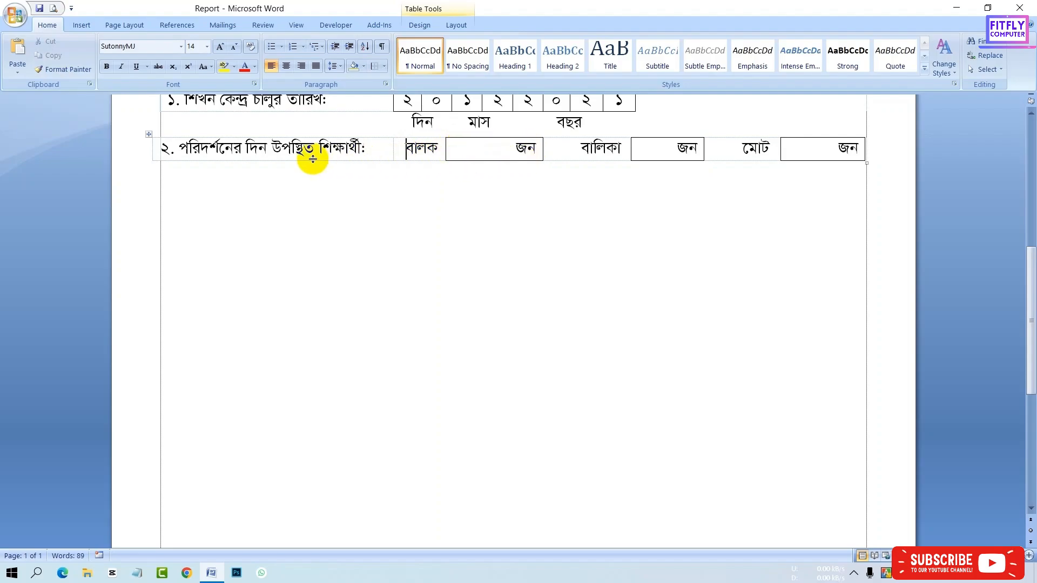
drag(164, 150, 796, 155)
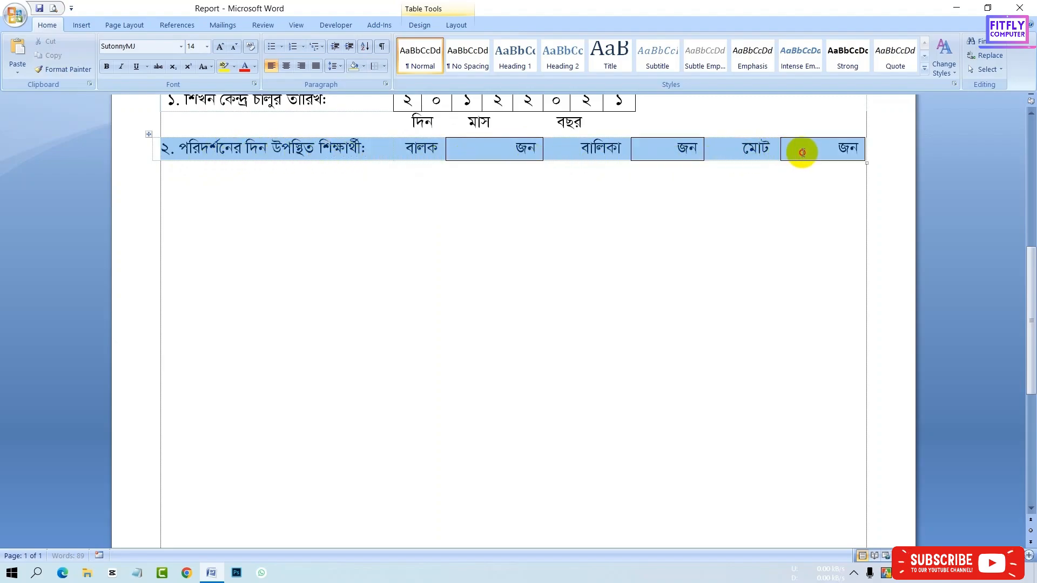
click(456, 26)
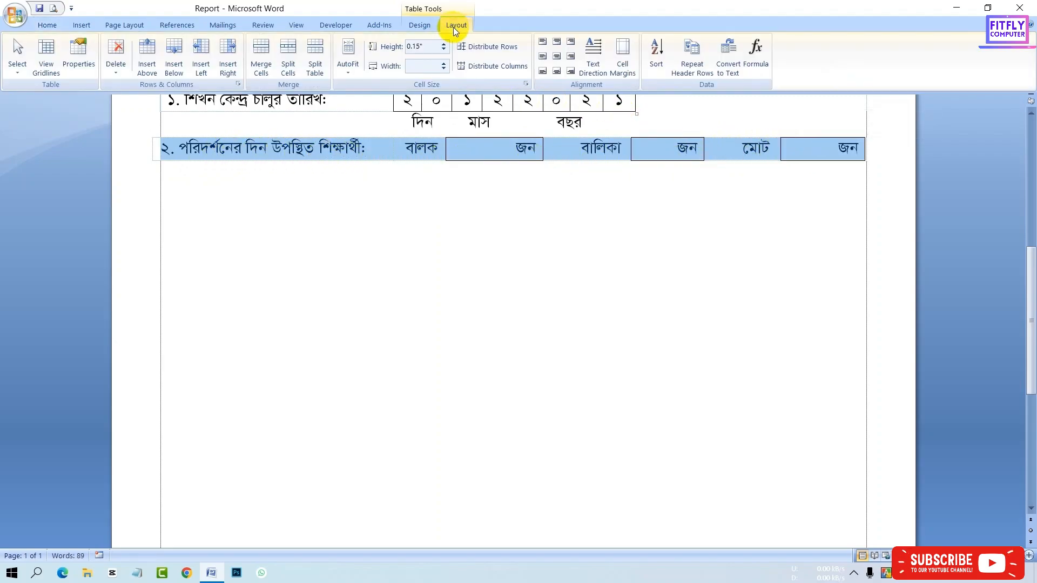
click(559, 63)
click(530, 143)
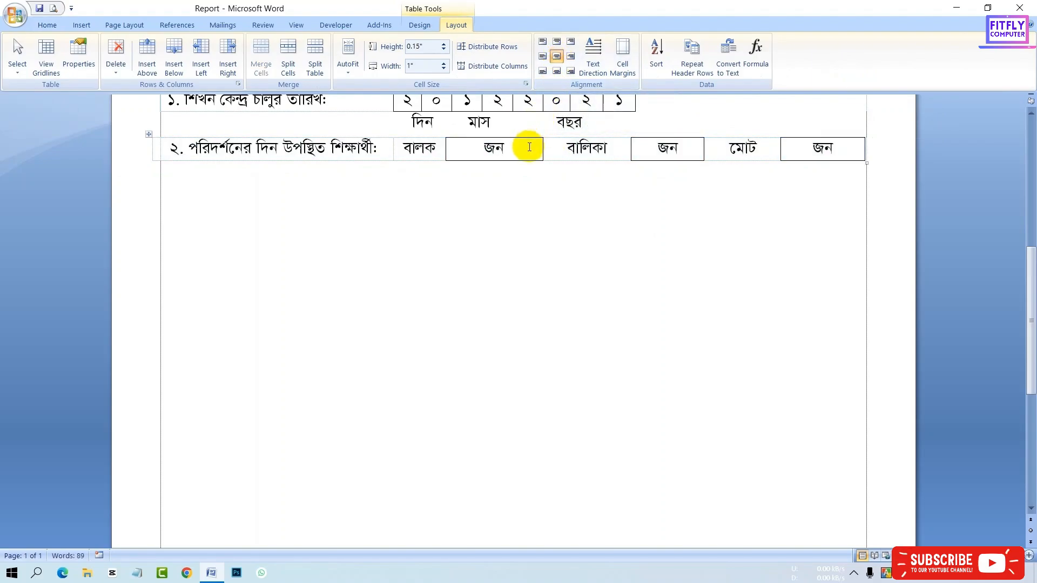
- Right-align the text in the three জন cells of the row
click(54, 25)
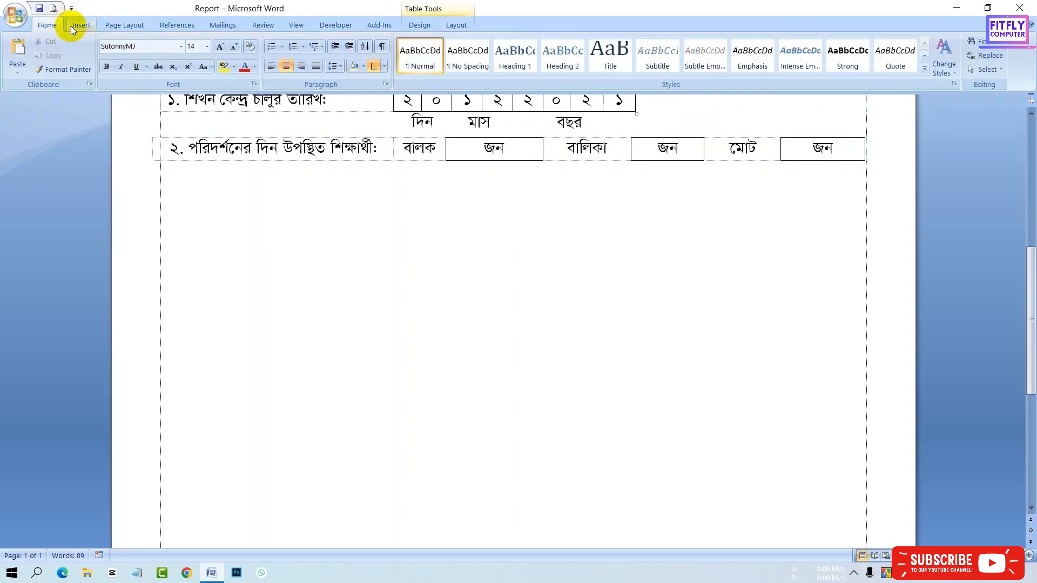
click(305, 68)
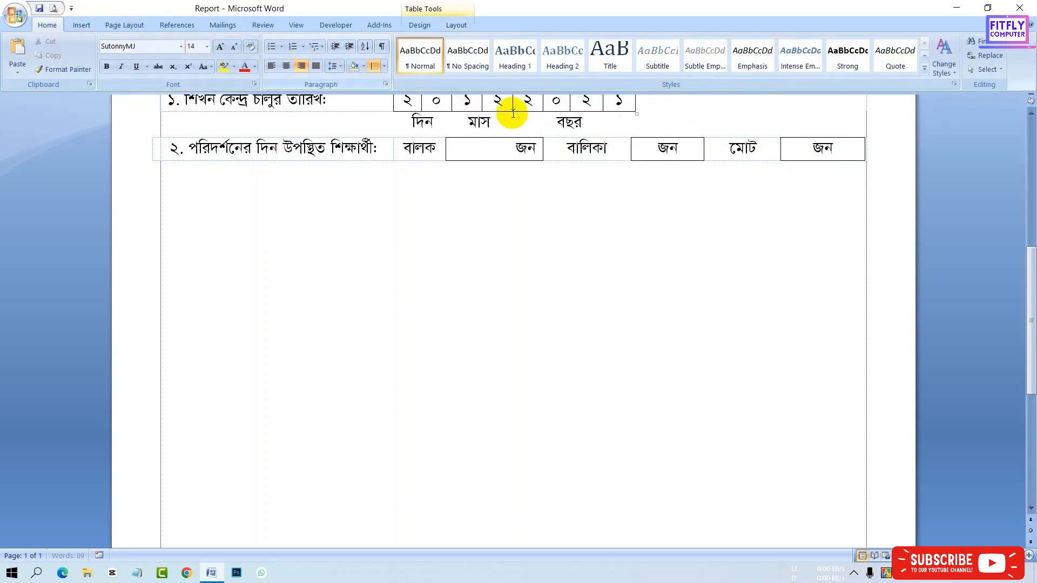
click(643, 143)
click(301, 66)
click(810, 149)
click(301, 66)
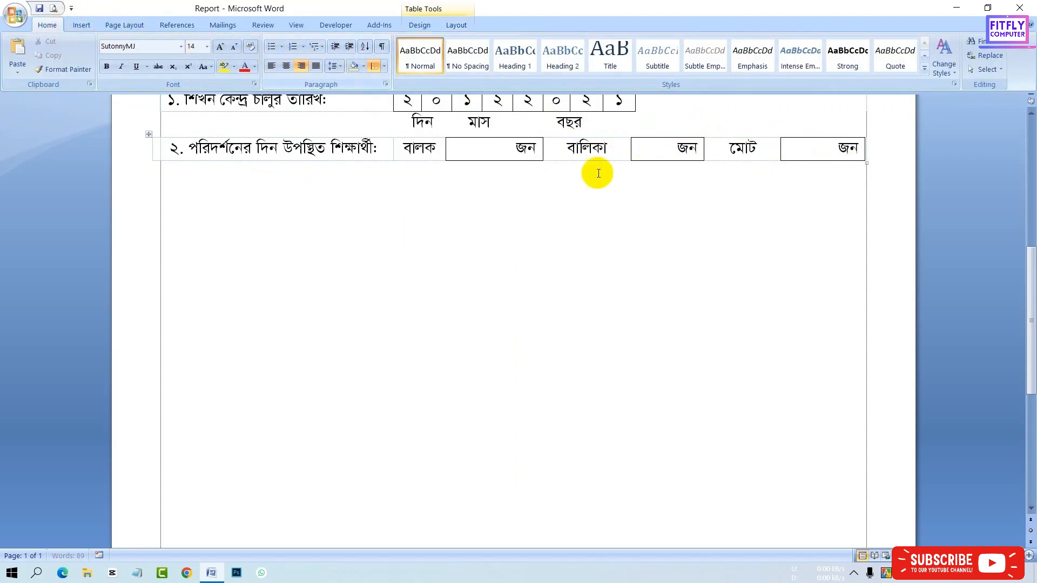
- Right-align the বালিকা and মোট labels and check the form in Print Preview
drag(542, 151, 531, 162)
click(562, 152)
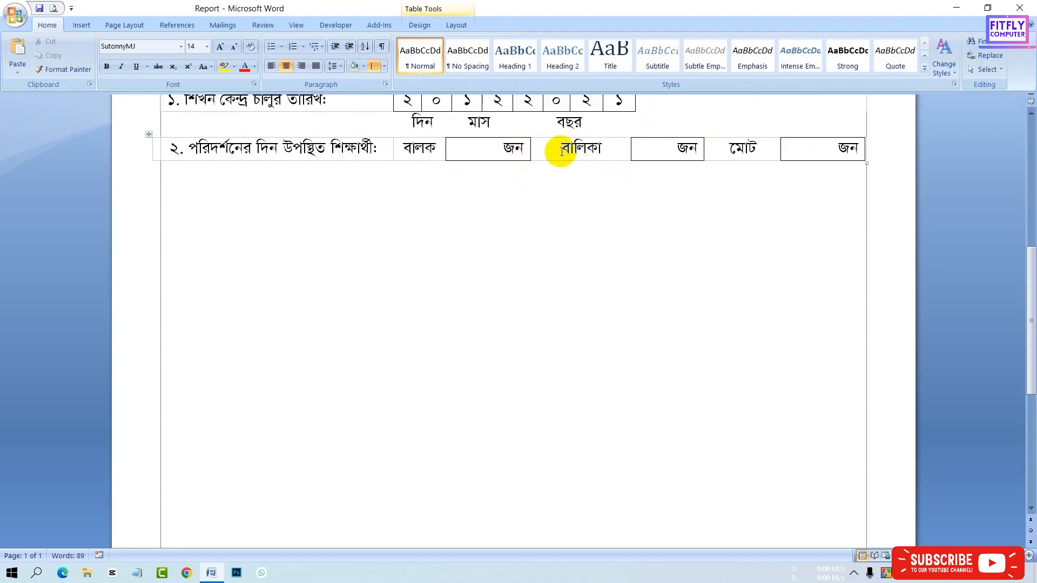
click(724, 146)
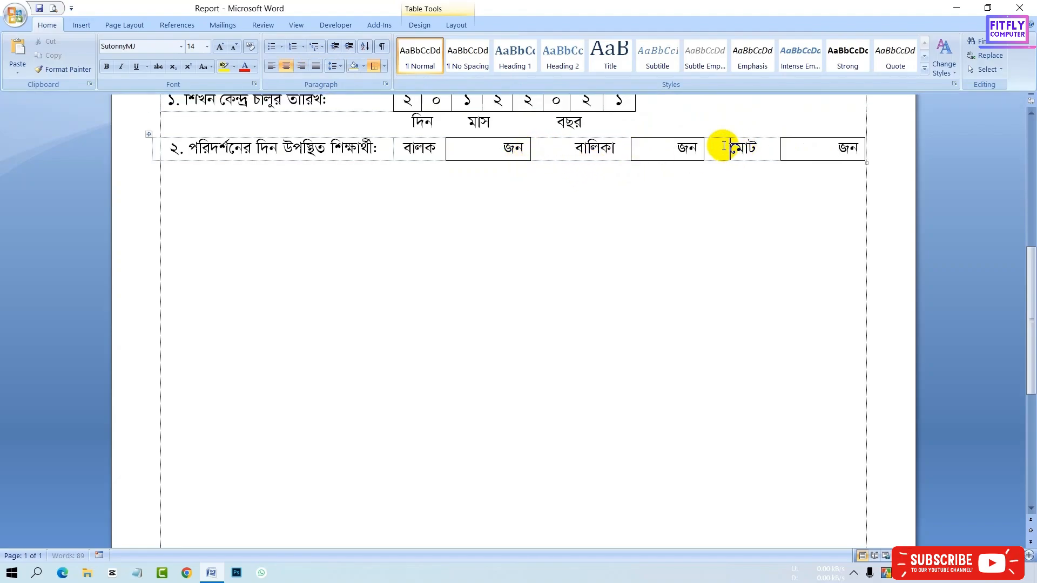
click(53, 9)
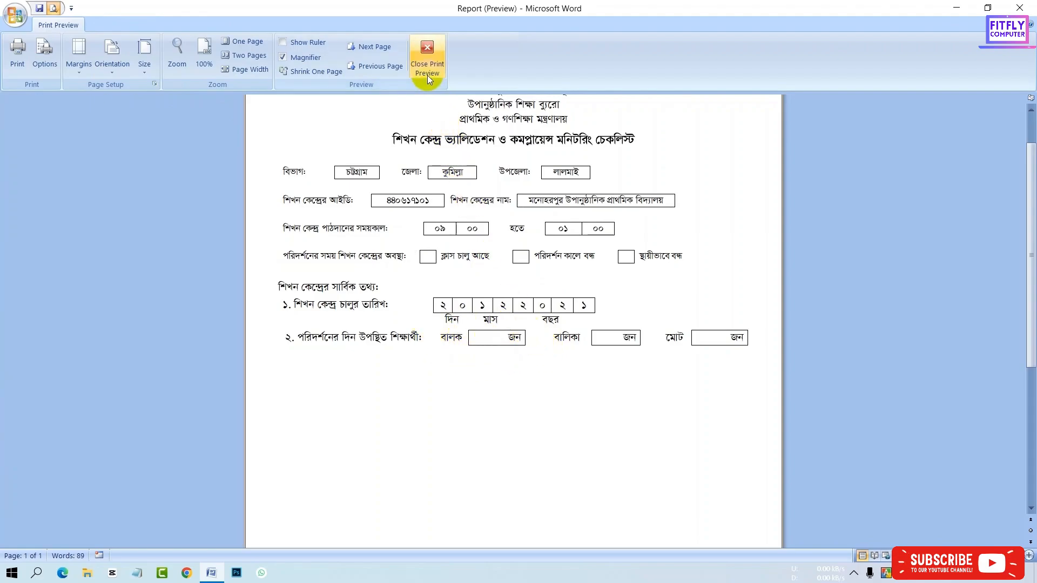
click(428, 57)
- Below the attendance row, insert a one-row, four-column table
click(287, 190)
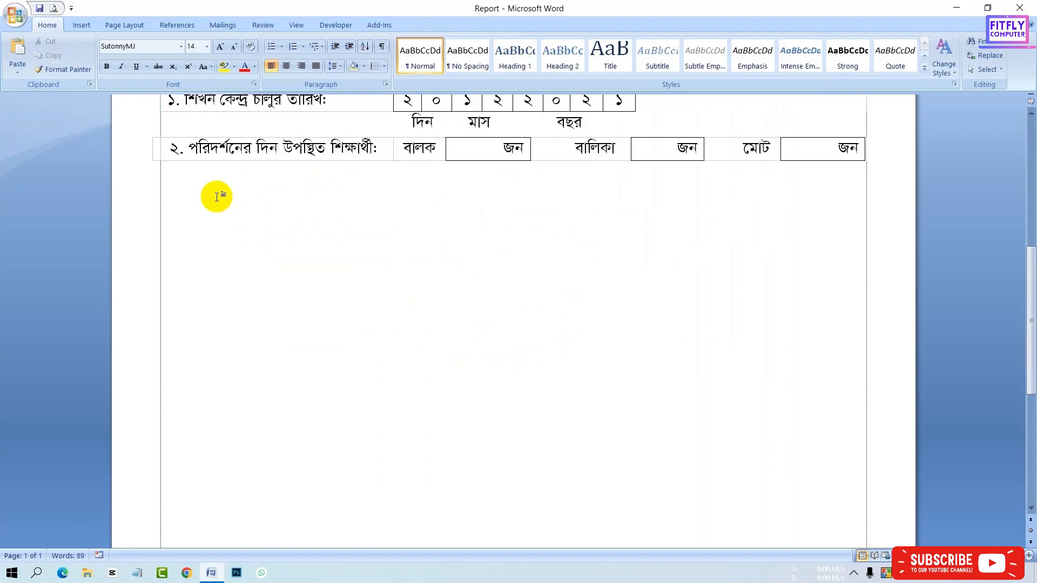
key(Return)
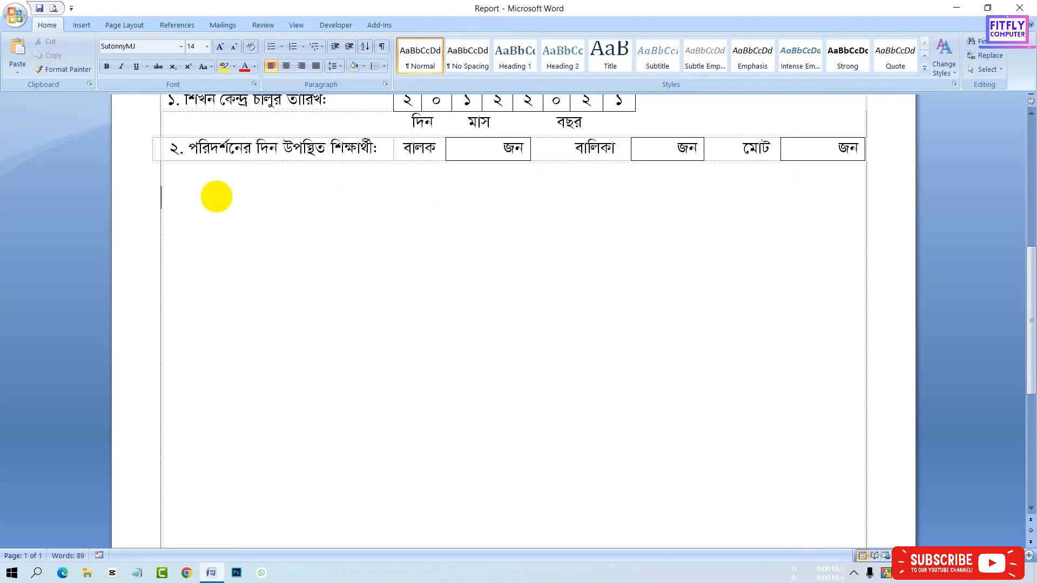
click(82, 25)
click(102, 50)
click(144, 99)
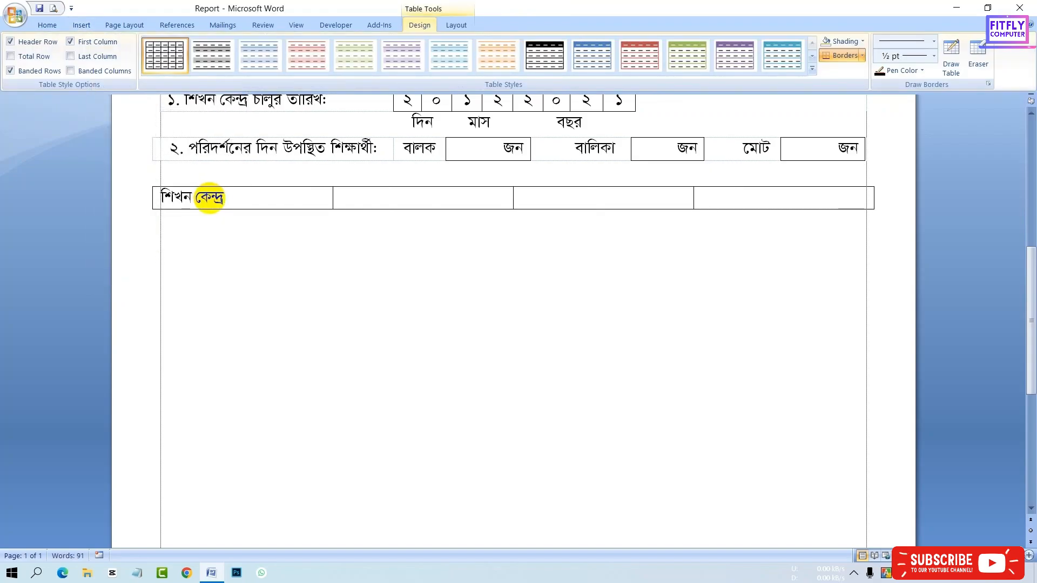
- Enter the label শিখন কেন্দ্রে সংরক্ষিত রেজিস্টার অনুযায়ী উপস্থিত শিক্ষার্থীর সংখ্যা: in the first cell
text(সংরখি)
text(ত রেজি)
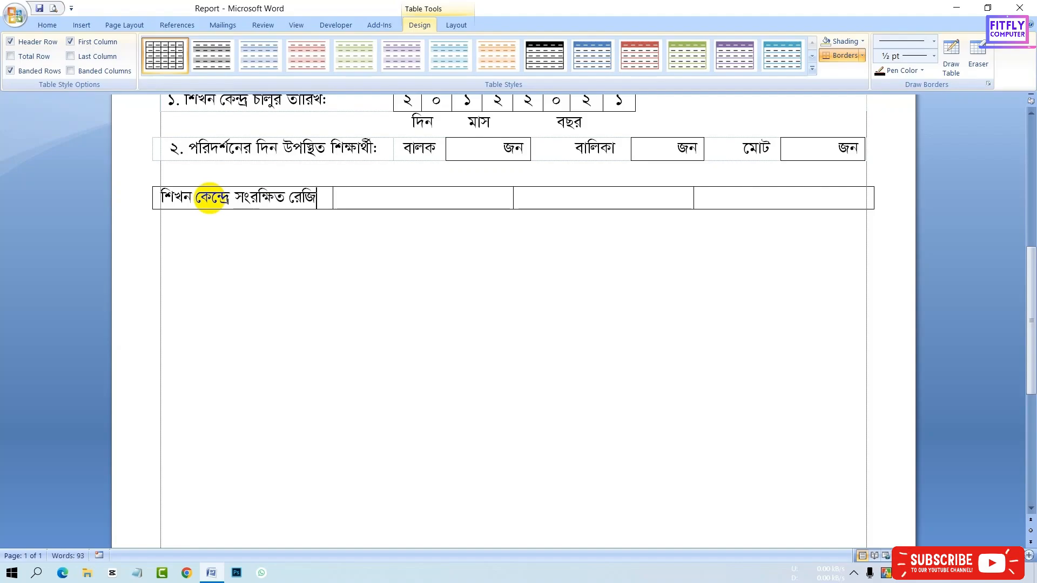
text(স্টার অনুযায়ী উপ)
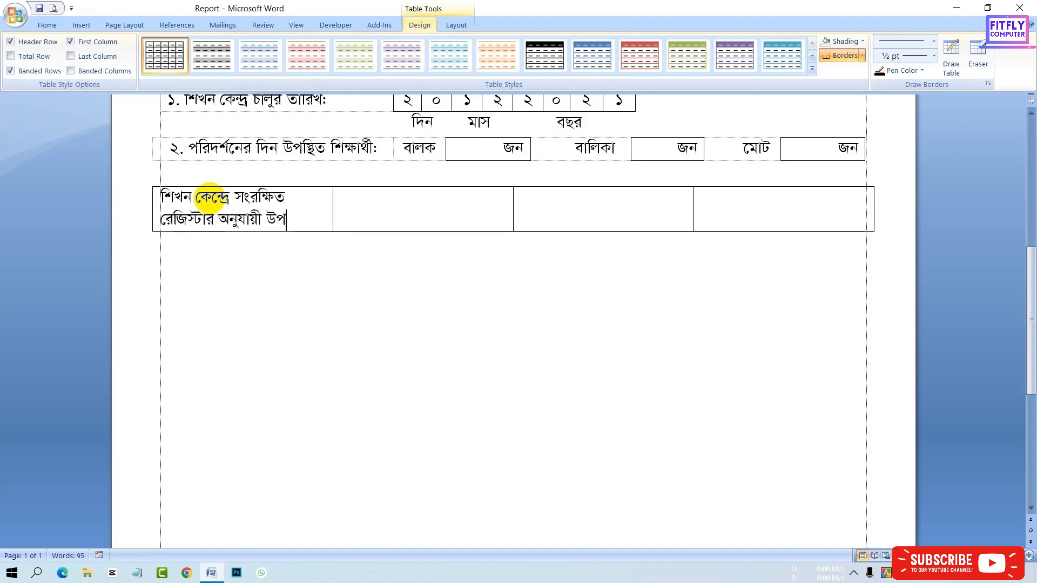
text(শক্ষার্থীর সংখ্যা:)
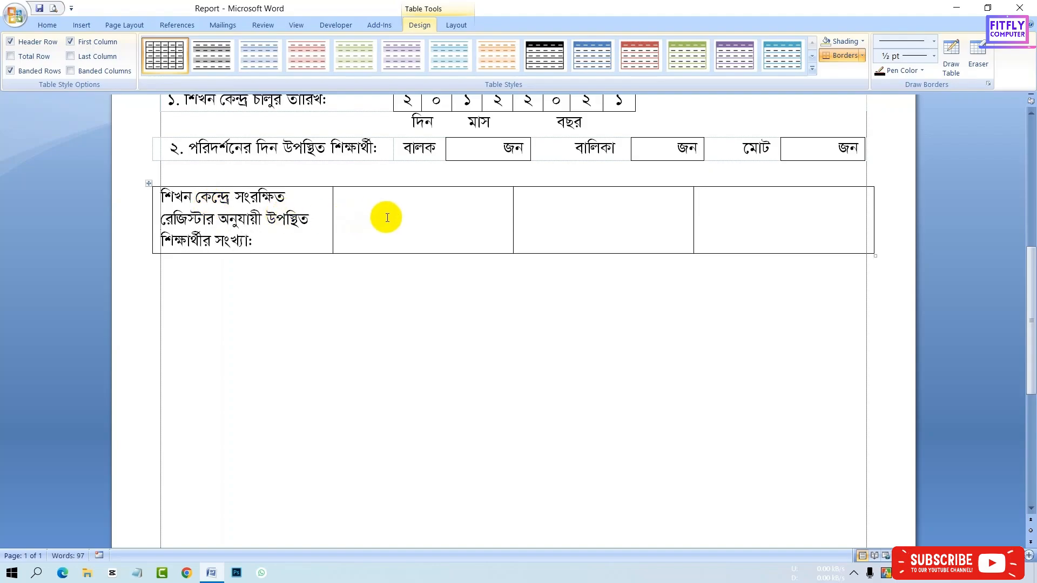
- Resize the columns so the label fits on one line and enter জন in the next cell
drag(693, 228, 810, 236)
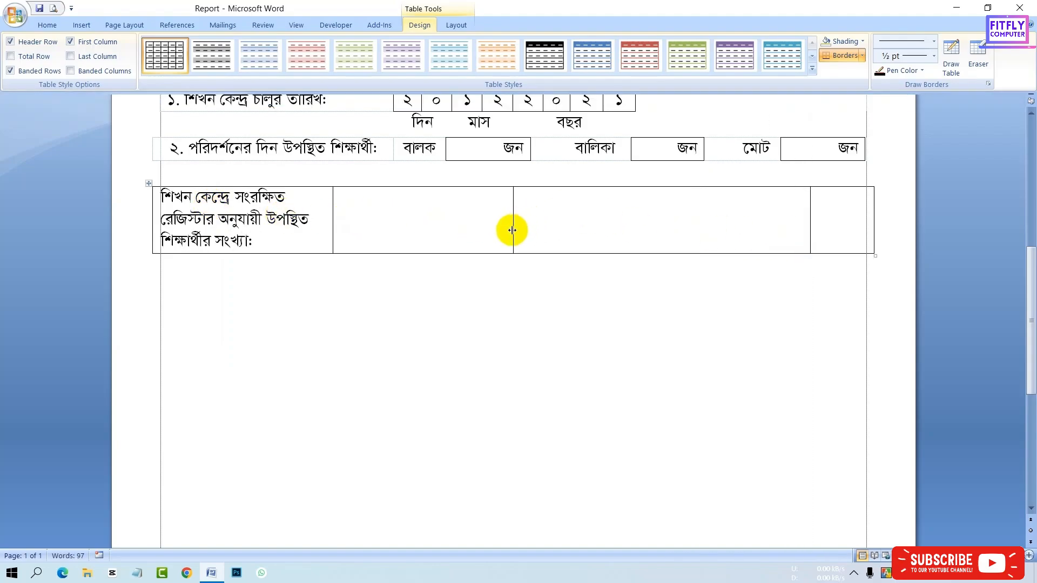
drag(513, 229, 719, 237)
drag(333, 220, 562, 200)
click(597, 202)
drag(714, 199, 688, 218)
text(জন)
- Center the new row's text vertically in its cells and left-align the label
drag(203, 200, 679, 209)
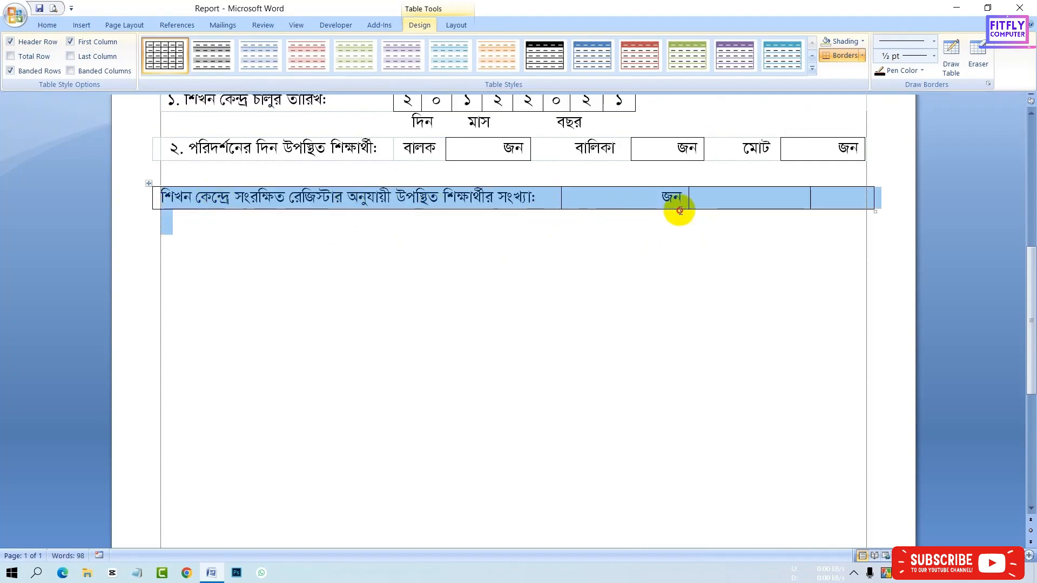
click(456, 25)
click(646, 202)
drag(166, 196, 701, 196)
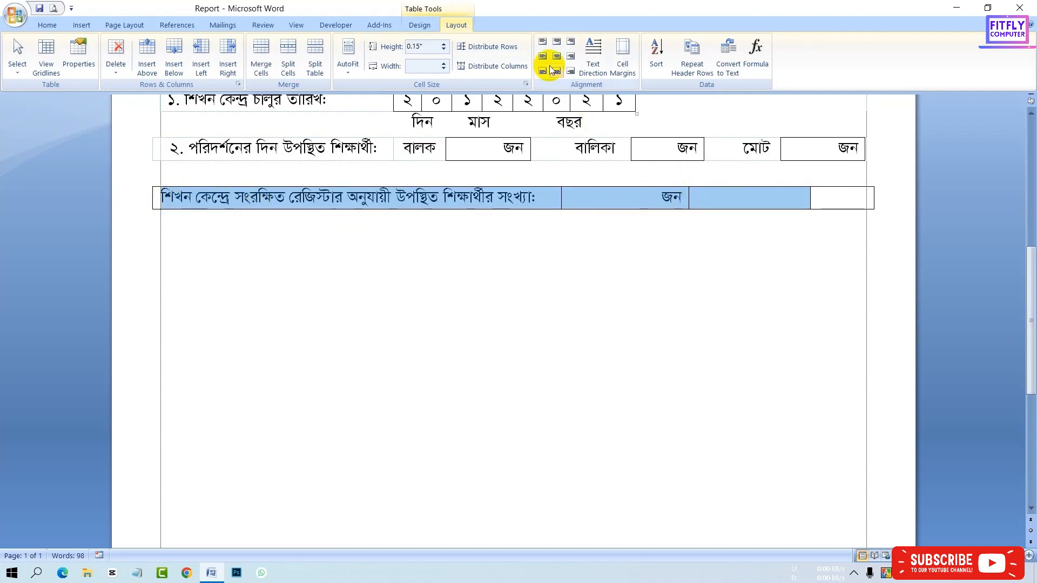
click(556, 56)
click(583, 196)
click(546, 194)
click(47, 25)
click(272, 66)
click(272, 66)
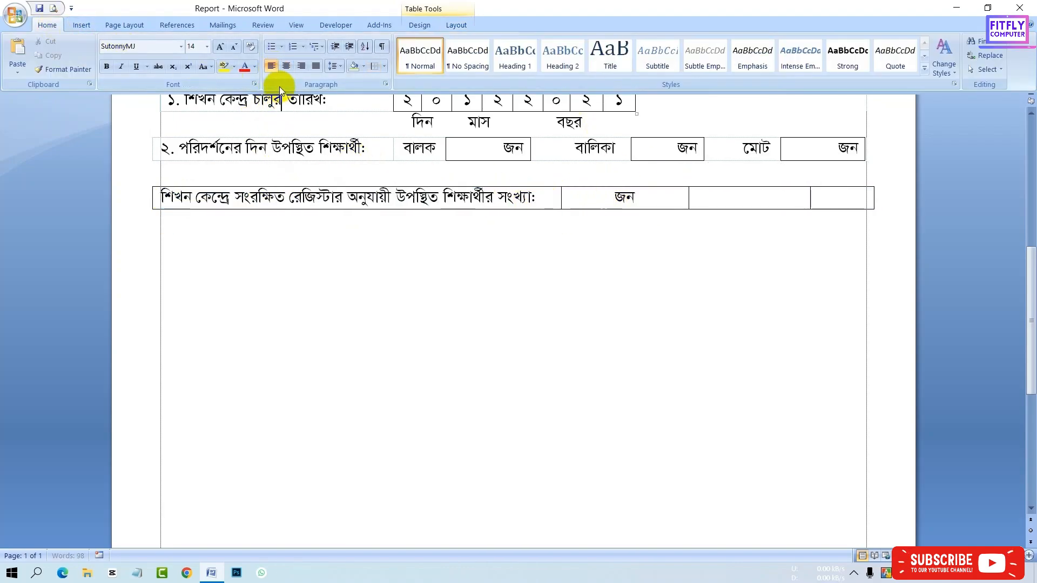
- Number the label as ৩
click(158, 198)
click(161, 197)
text(৩.)
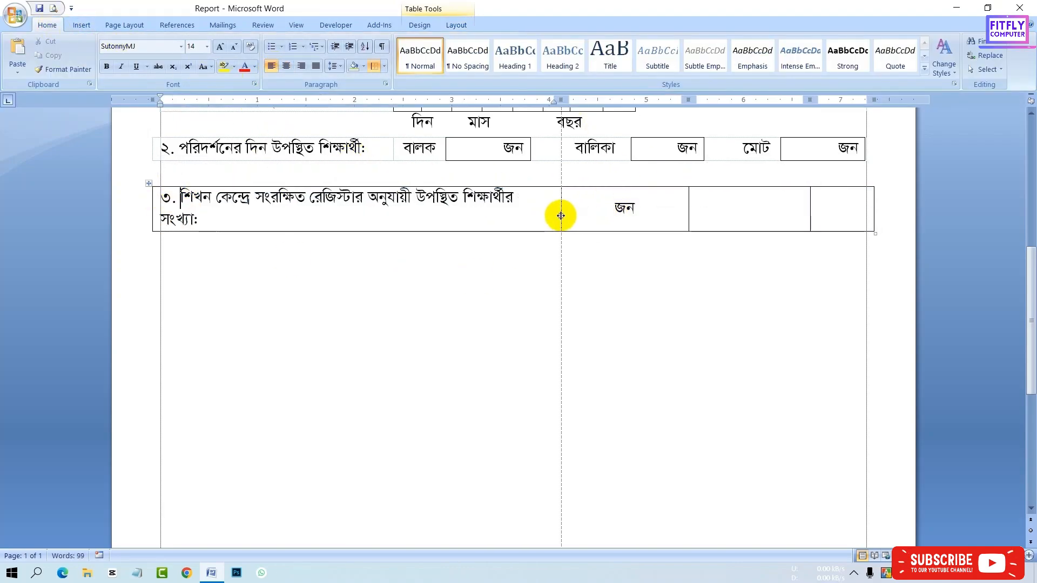
- Move জন into a narrower box cell after the label, resize the columns, and right-align it
double_click(560, 214)
drag(664, 195, 618, 200)
key(ctrl+x)
drag(697, 201, 603, 201)
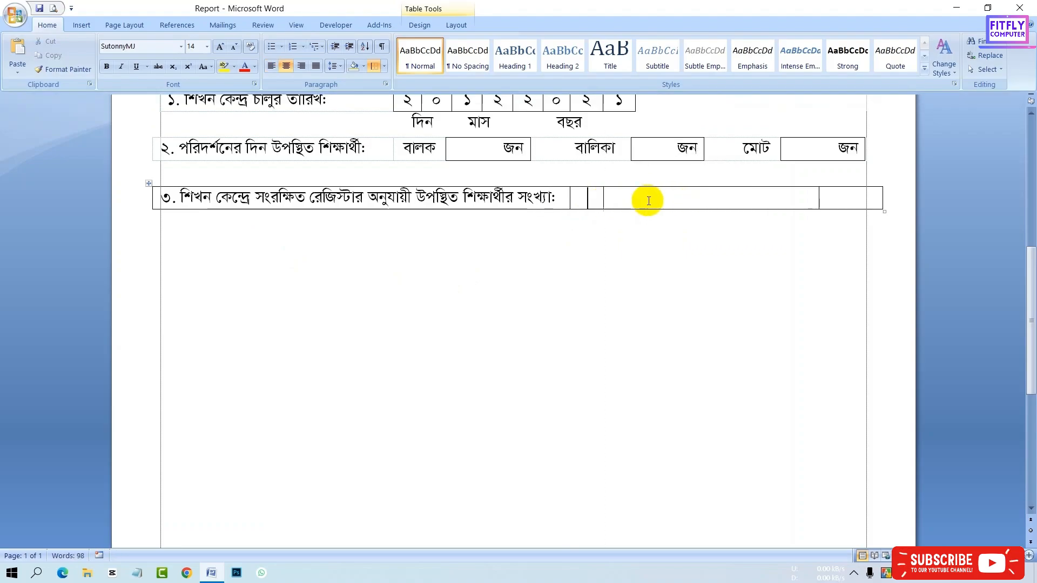
click(697, 199)
key(ctrl+v)
drag(819, 198, 725, 206)
click(301, 66)
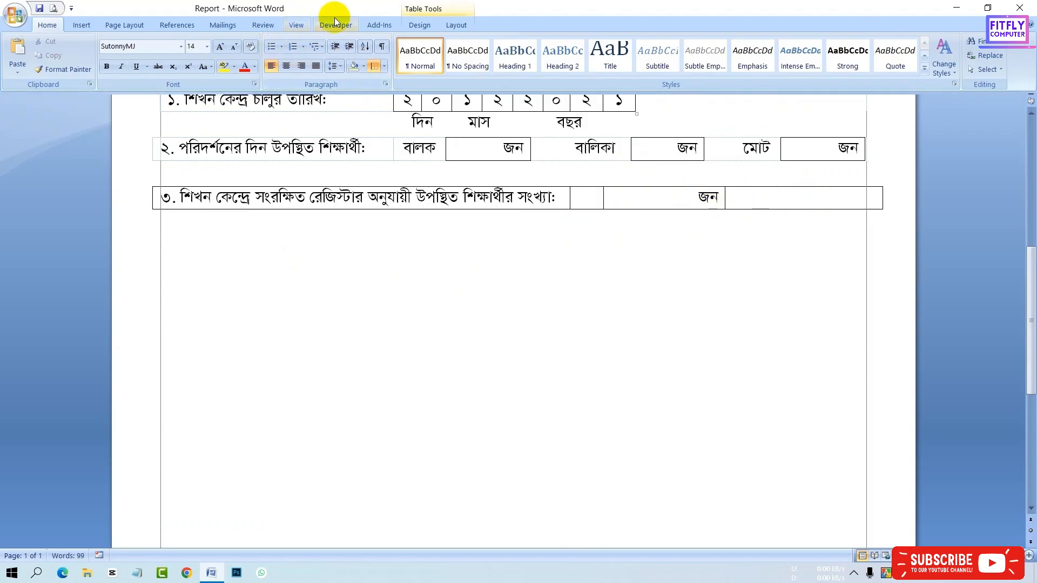
- Erase the extra borders of the row so only the জন cell stays boxed
click(420, 25)
click(978, 54)
click(883, 195)
click(535, 209)
click(570, 204)
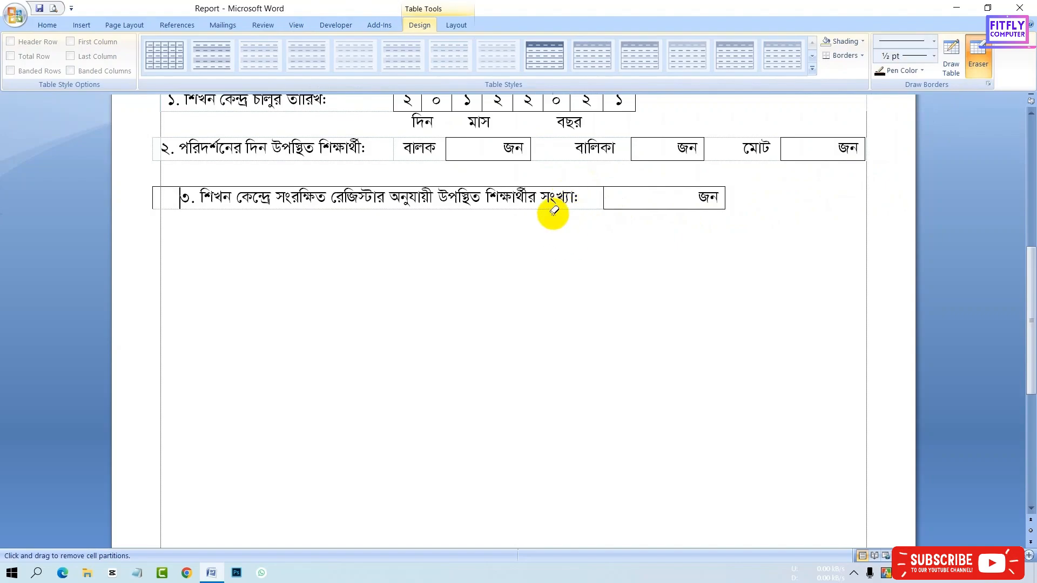
click(538, 187)
click(153, 202)
- Left-align the label and check the form in Print Preview
click(47, 25)
click(271, 66)
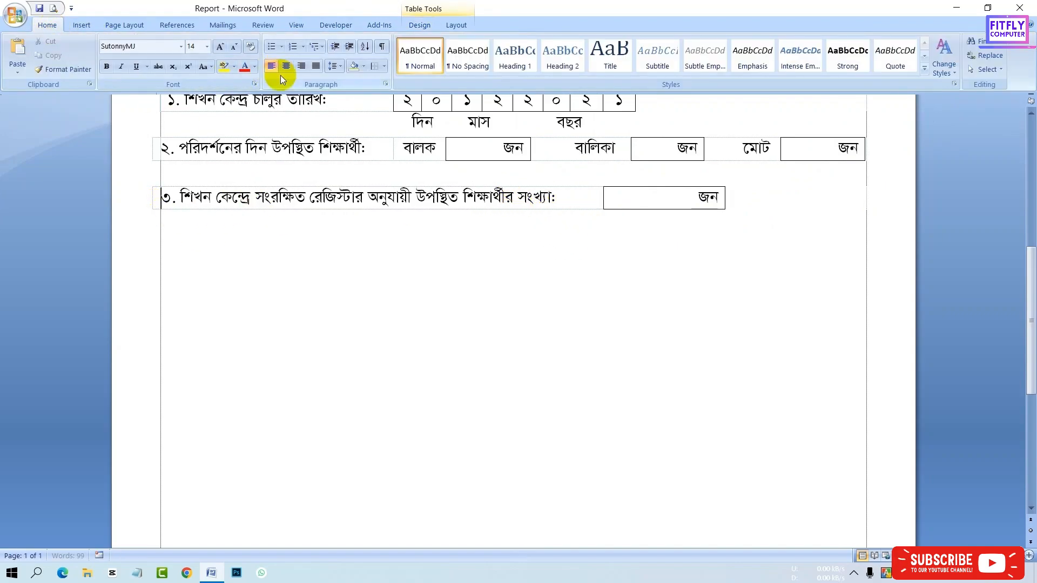
click(53, 9)
key(Escape)
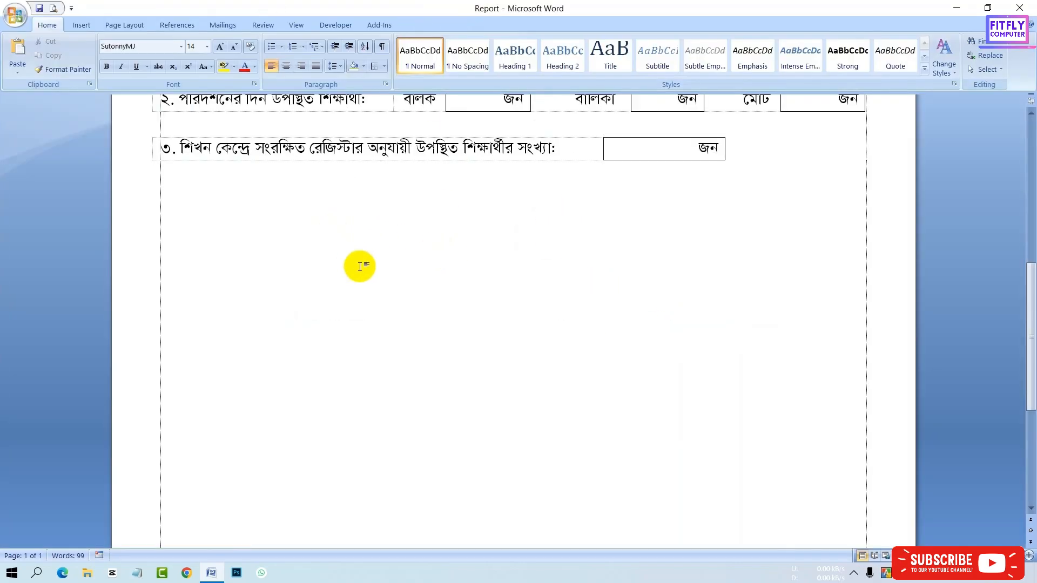
- Type the line ৪. শিখন কেন্দ্র ঘরটি ভাড়ার তারিখ: below row ৩
text(4.)
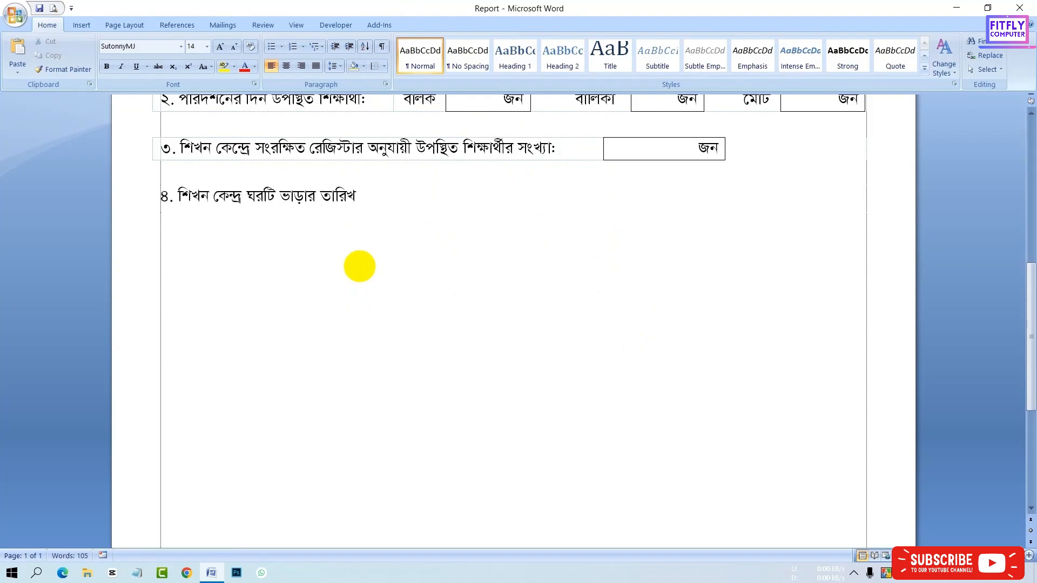
scroll(359, 266, up, 5)
click(399, 196)
click(150, 197)
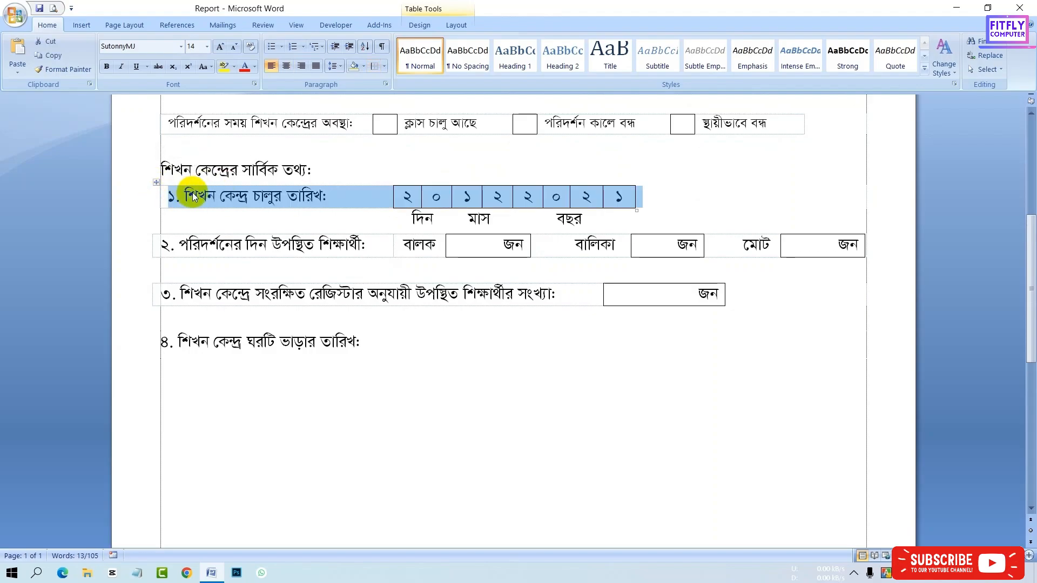
click(240, 327)
key(Return)
key(ctrl+v)
drag(326, 346, 190, 346)
key(Delete)
key(ctrl+z)
key(ctrl+z)
key(ctrl+z)
key(ctrl+z)
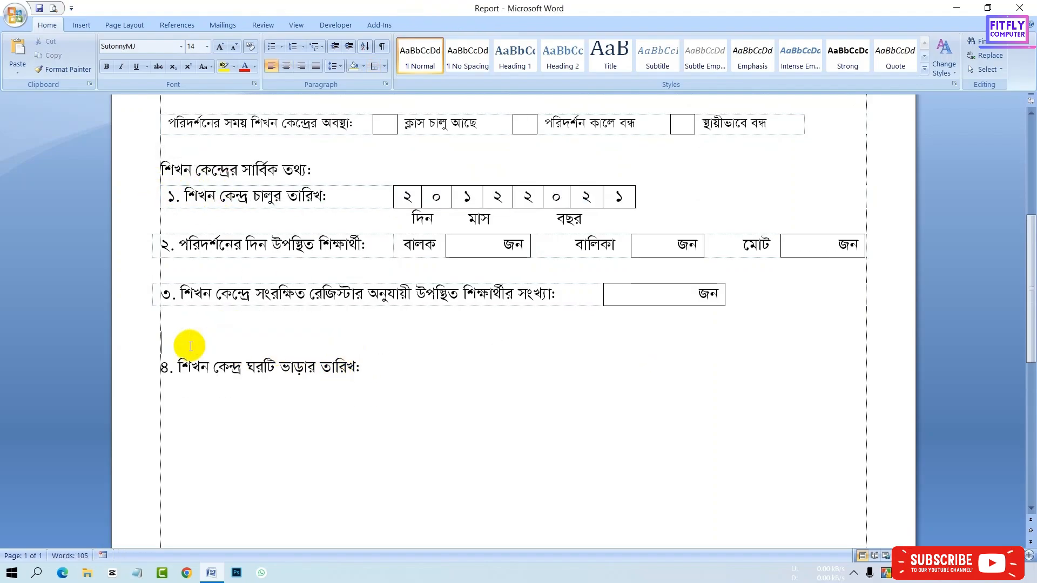
- Copy the launch-date table with its digit boxes and paste a duplicate below row ৩
click(150, 196)
key(ctrl+c)
click(164, 321)
key(Return)
key(ctrl+v)
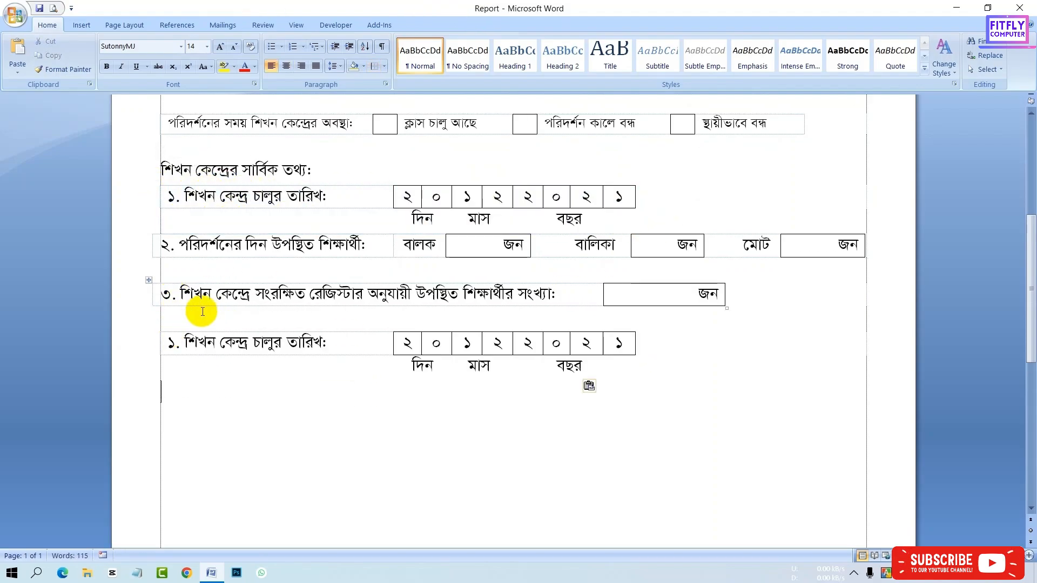
- Change the duplicate's label to শিখন কেন্দ্র ঘরটি ভাড়ার তারিখ:
drag(326, 342, 273, 342)
key(Delete)
text(ঘরটি ভাড়ার তারি)
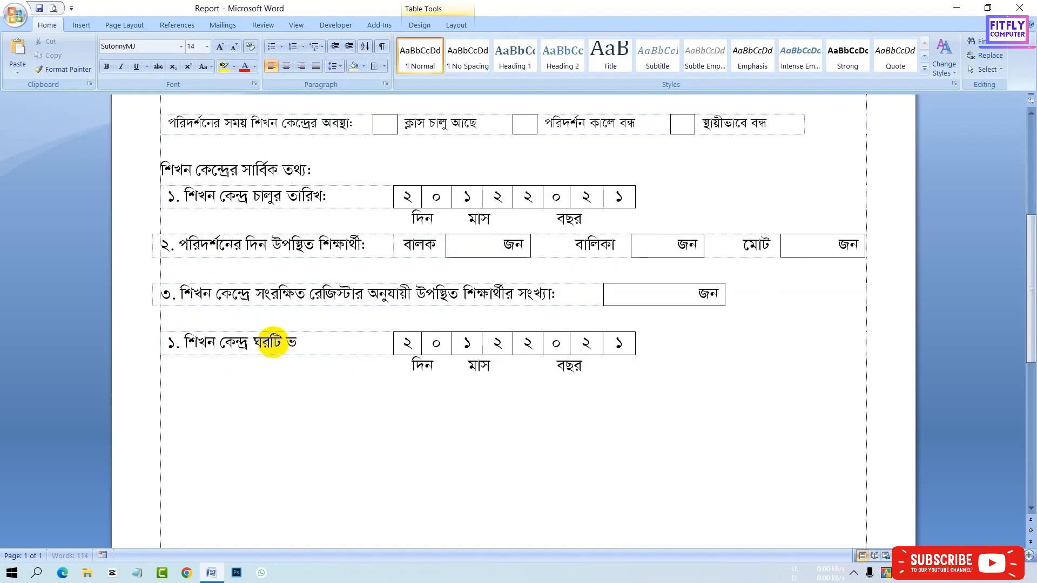
text(খ:)
- Set the day boxes of the rental date to ১ and ৫
drag(415, 345, 445, 347)
key(Delete)
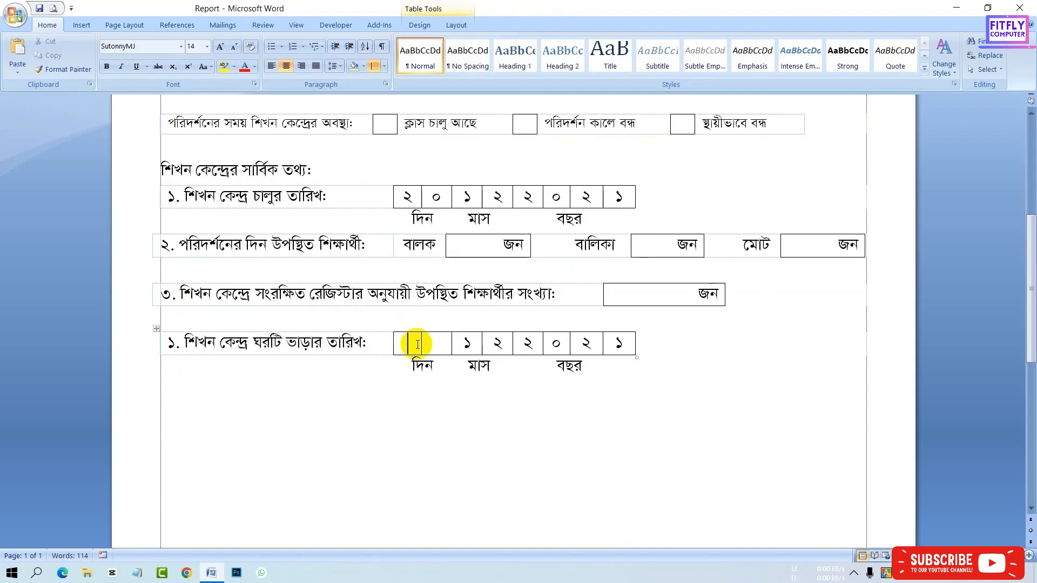
text(১)
click(441, 344)
text(৫)
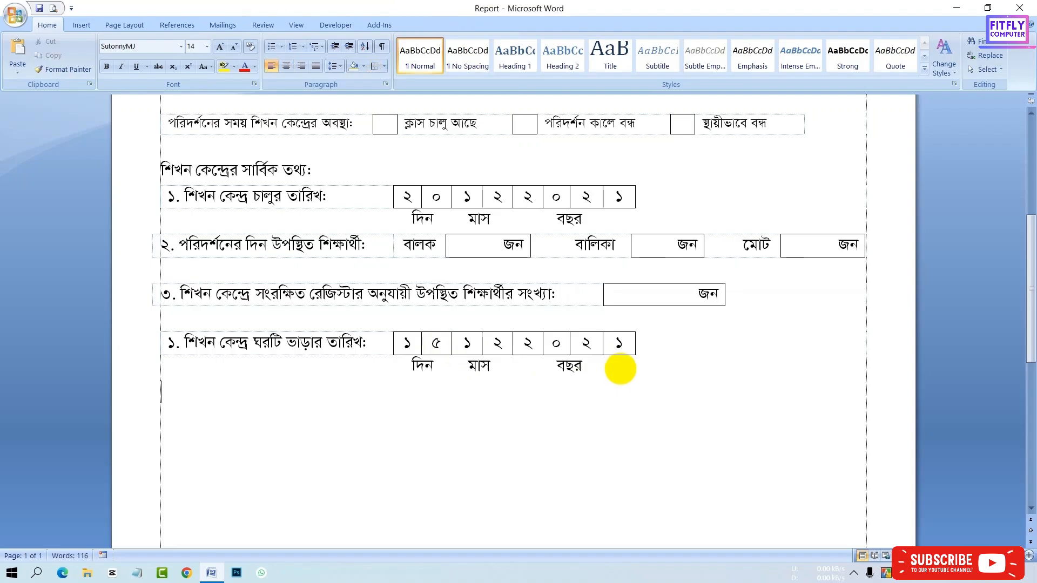
- Align the left edges of the row ২ and row ৩ tables with the others
click(338, 344)
drag(152, 296, 160, 301)
drag(152, 249, 161, 254)
- Renumber the rental-date item as ৪
click(189, 408)
click(175, 350)
key(BackSpace)
text(৪)
- Add item ৫. শিখন কেন্দ্র ঘরের মাসিক ভাড়া: ১২০০ টাকা on a new line
click(179, 401)
text(৫)
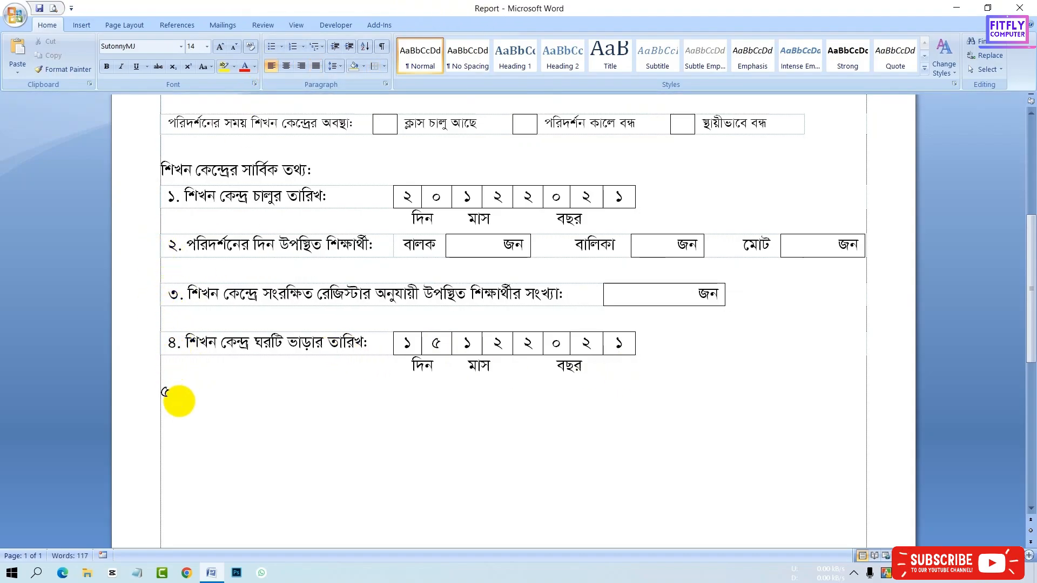
text(. শিখন ে)
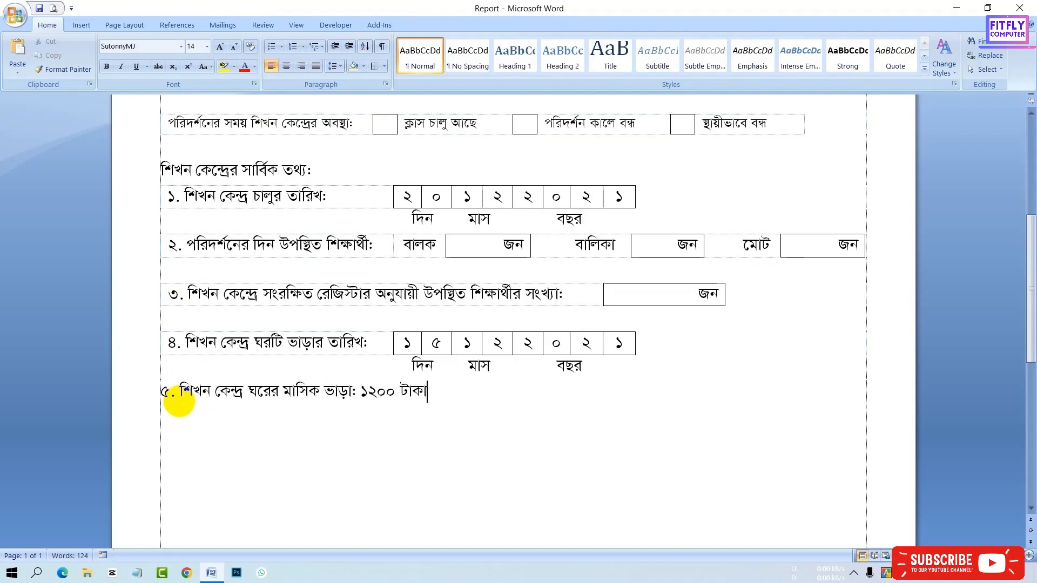
- Insert a tab before ১২০০ টাকা to space the rent amount from its label
click(359, 392)
key(Tab)
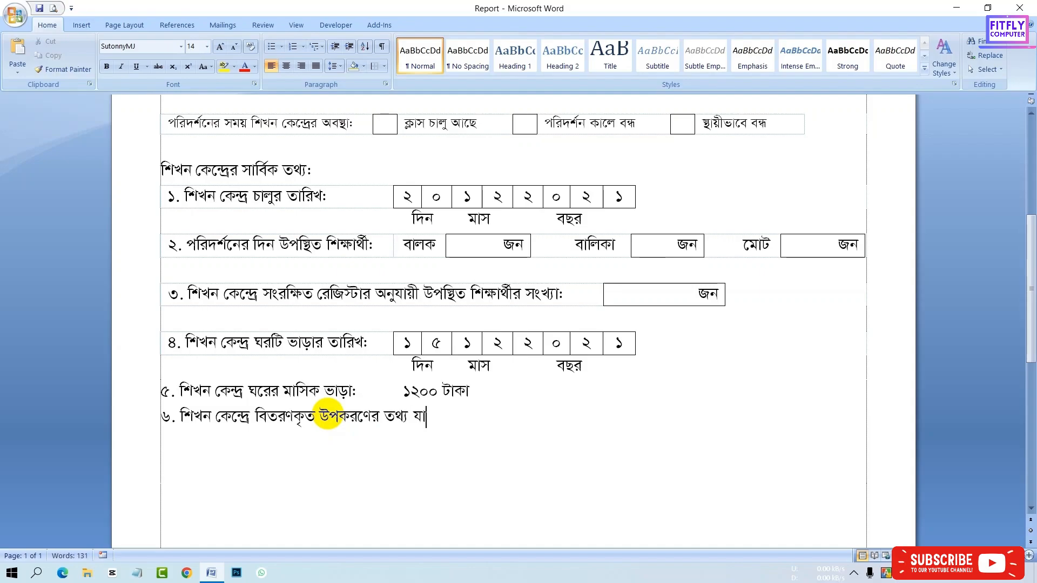
- Insert a two-column table and place the label ৬. শিখন কেন্দ্রে বিতরণকৃত উপকরণের তথ্য যাচাই: in its first cell
click(93, 417)
key(Delete)
click(81, 25)
click(106, 52)
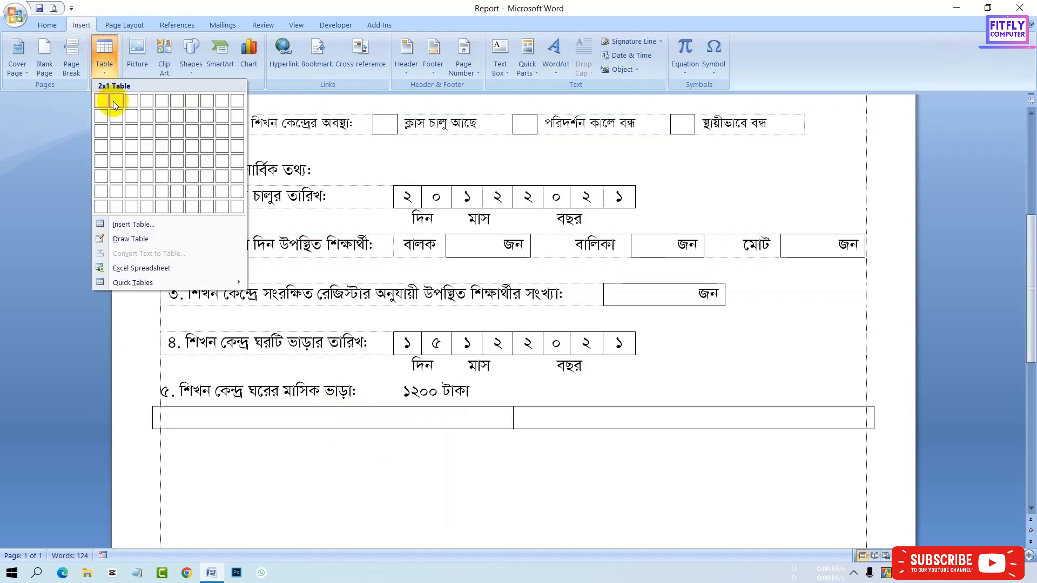
key(ctrl+v)
drag(153, 424, 161, 424)
key(BackSpace)
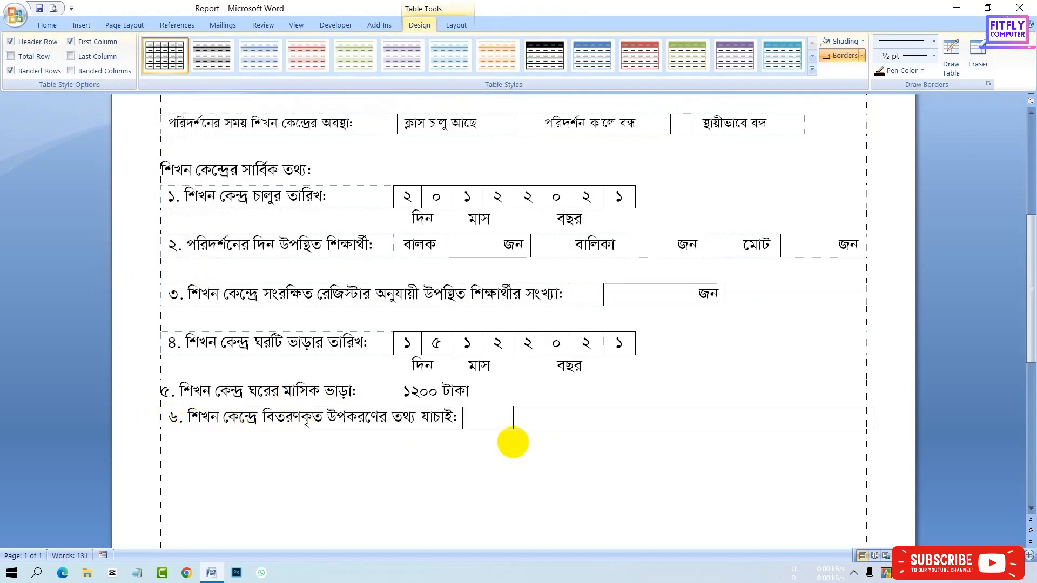
- Add [সংযুক্ত তালিকায় টিক দিন] in the second cell, shrink its font, and center it
drag(513, 417, 513, 417)
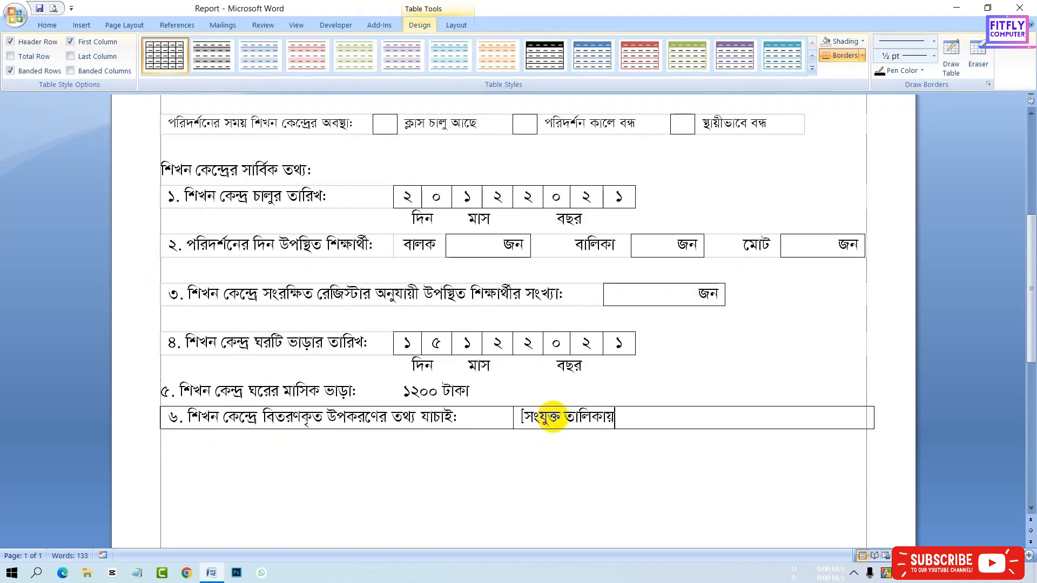
drag(673, 419, 522, 414)
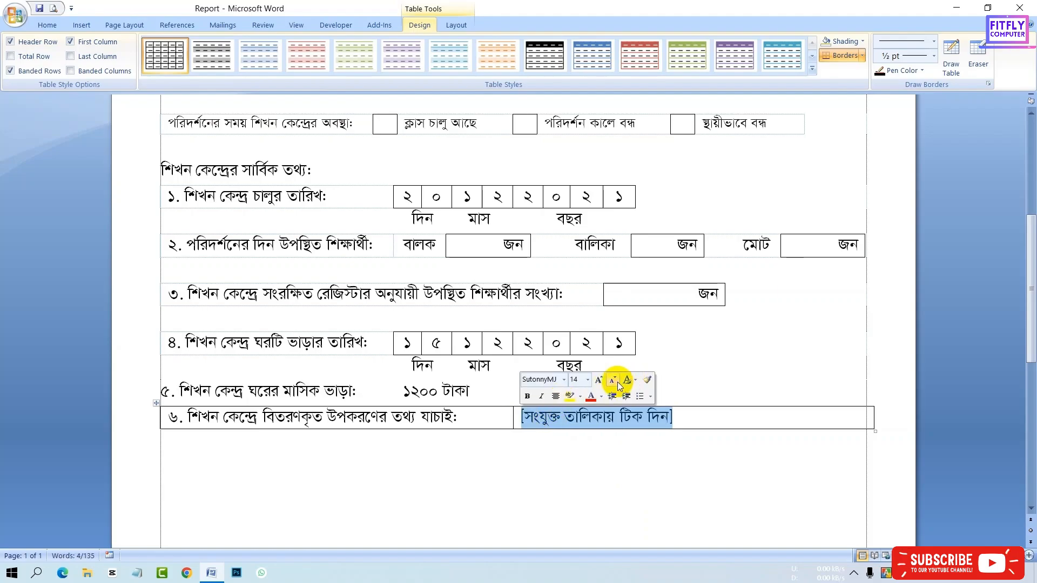
click(617, 381)
click(456, 26)
click(562, 60)
click(652, 460)
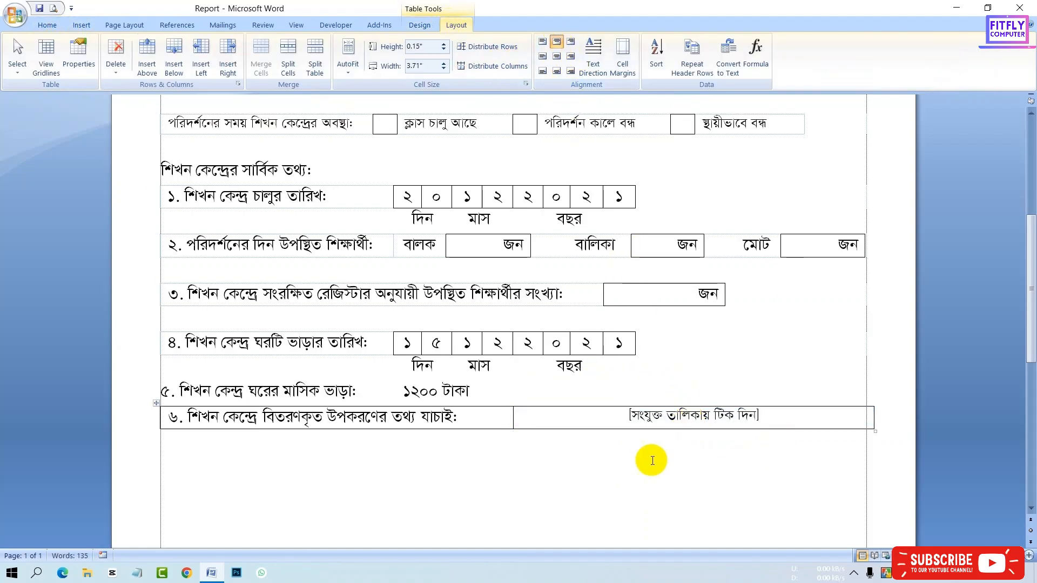
- Erase the outer borders of the item 6 label cell and align the table's right edge with the page margin
click(482, 418)
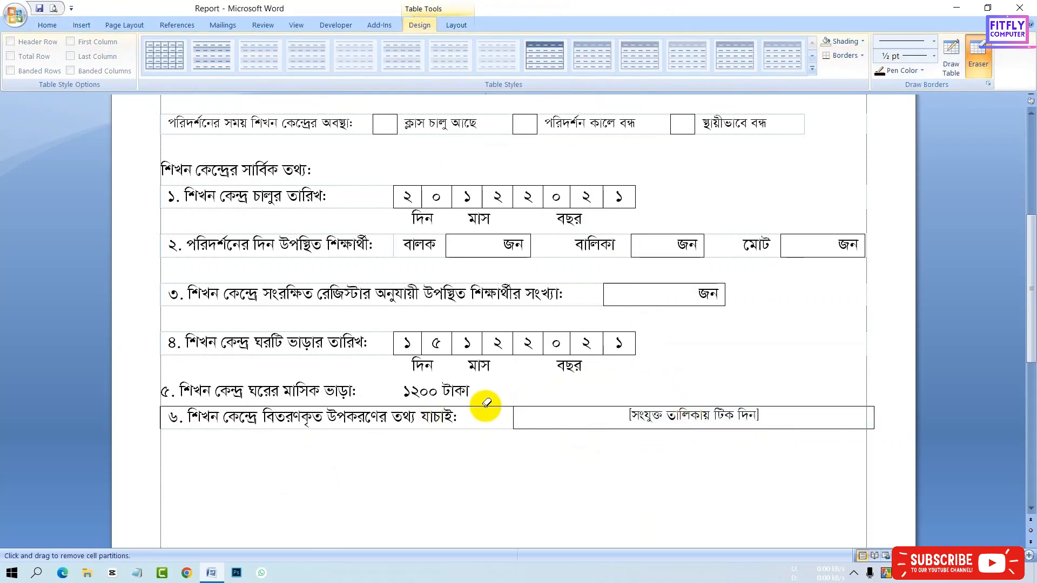
click(167, 420)
drag(874, 421, 865, 421)
- Type ৭. সিএমসি গঠন হয়েছে কি না: on a new line below the item 6 table
scroll(868, 388, up, 3)
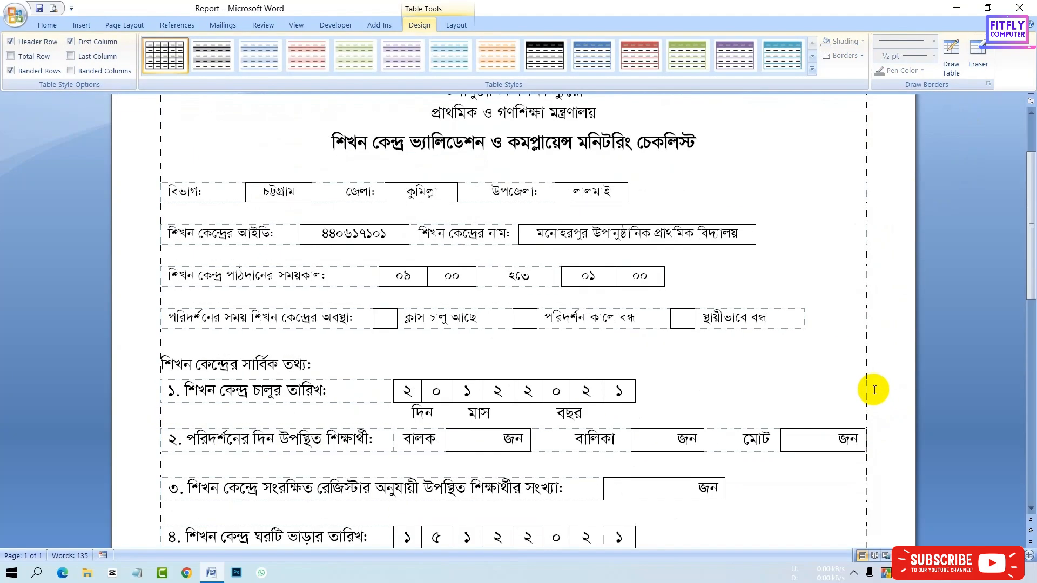
scroll(868, 389, down, 4)
click(235, 365)
click(167, 324)
click(47, 24)
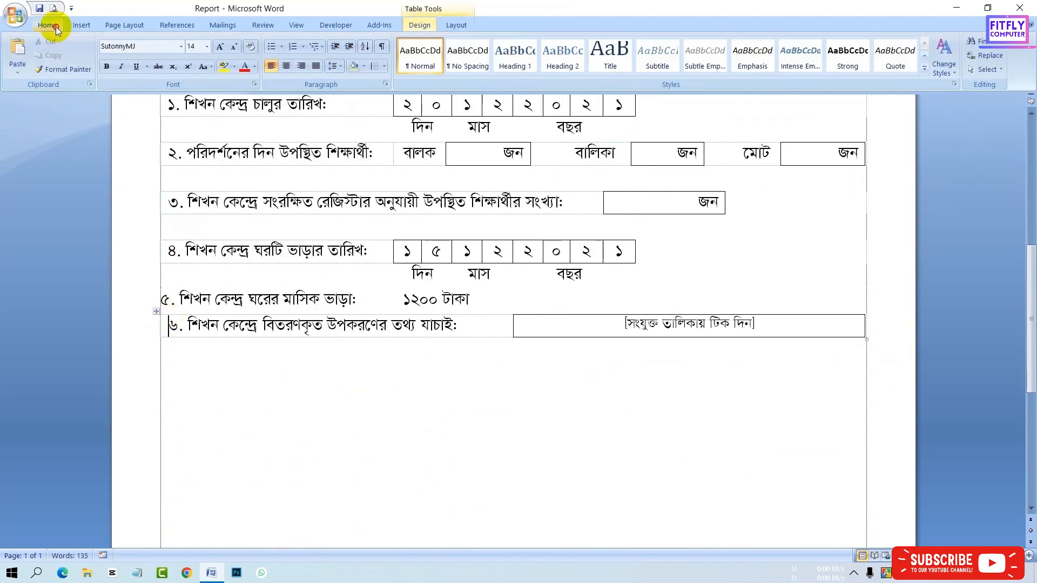
click(168, 299)
click(163, 298)
scroll(177, 335, down, 1)
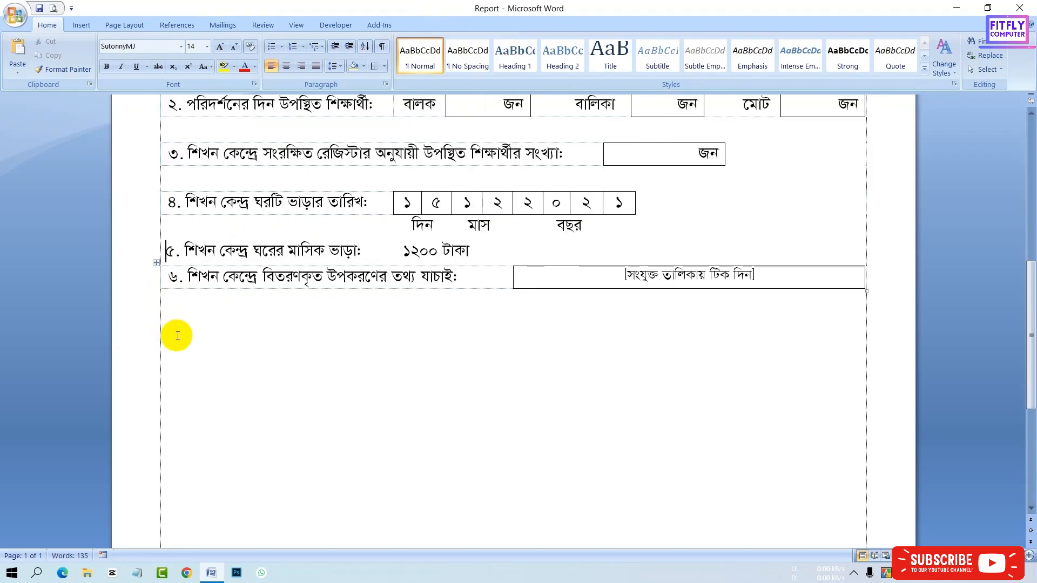
text(7)
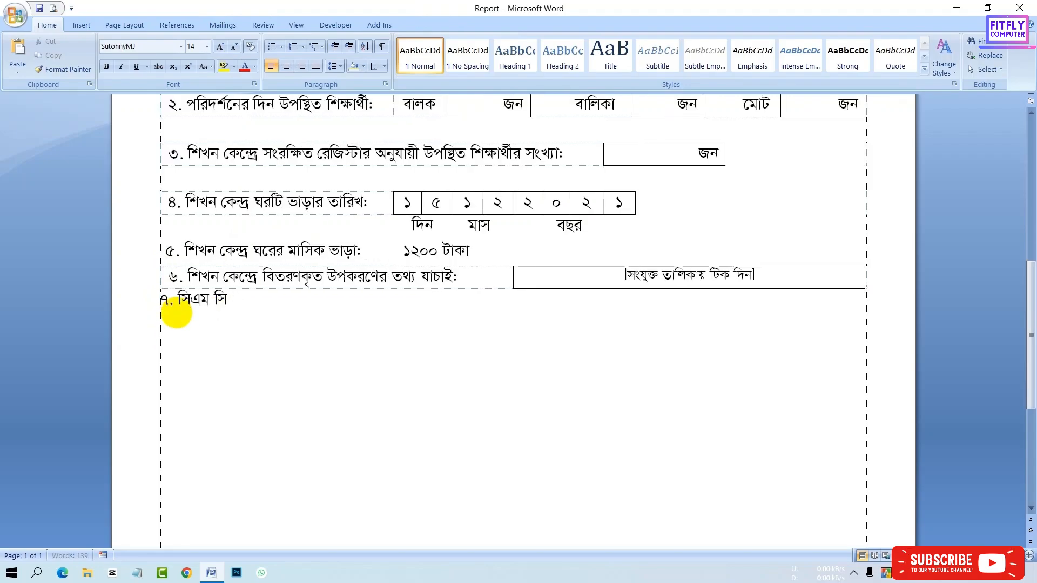
text(ছে কি না:)
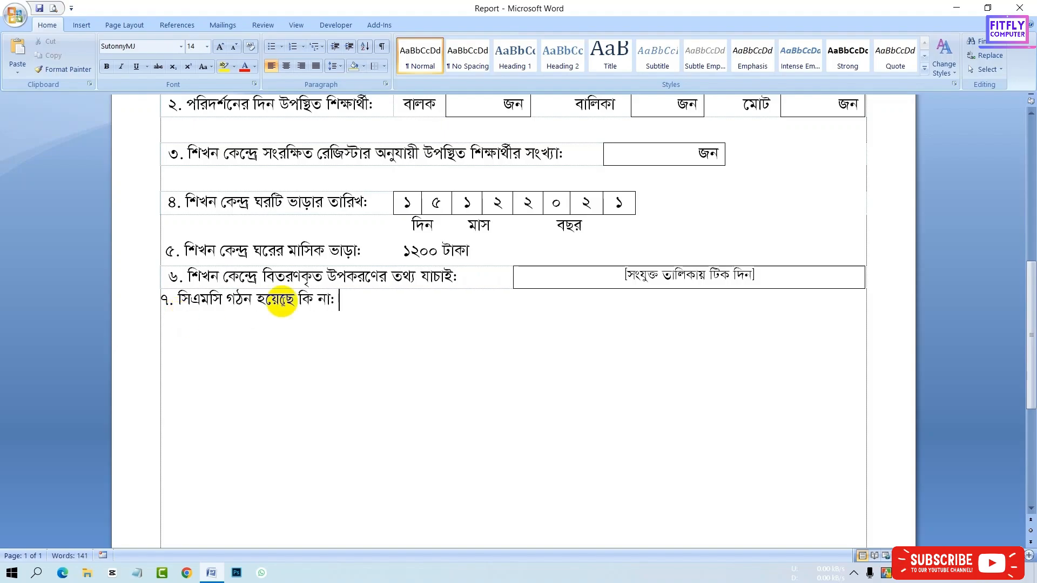
- Cut the item 7 text, insert a three-column table, and paste the text into its first cell
drag(339, 301, 164, 299)
key(ctrl+x)
click(81, 25)
click(104, 52)
click(190, 313)
key(Return)
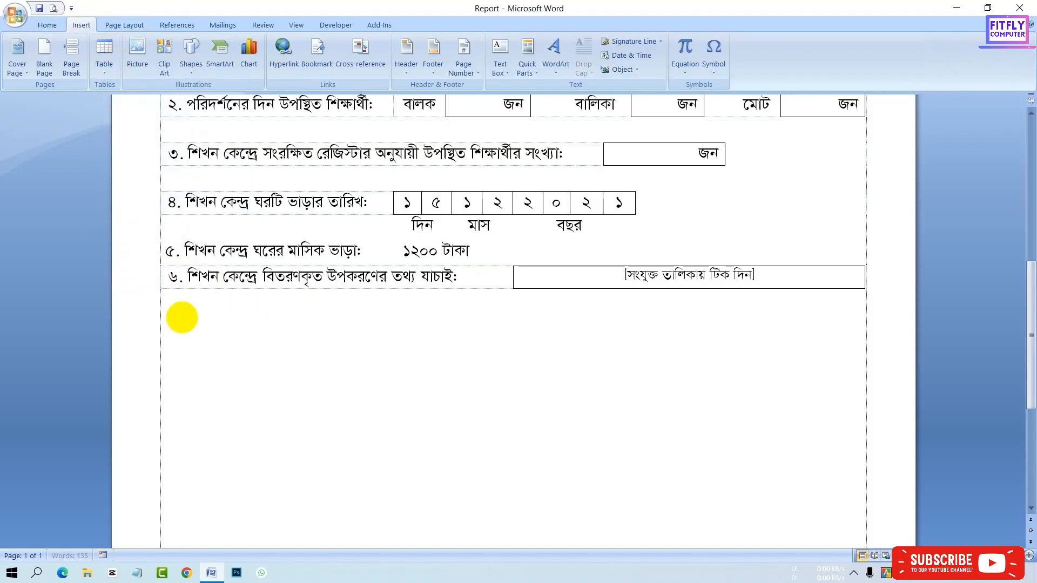
click(103, 53)
click(133, 102)
key(ctrl+v)
drag(152, 336, 160, 336)
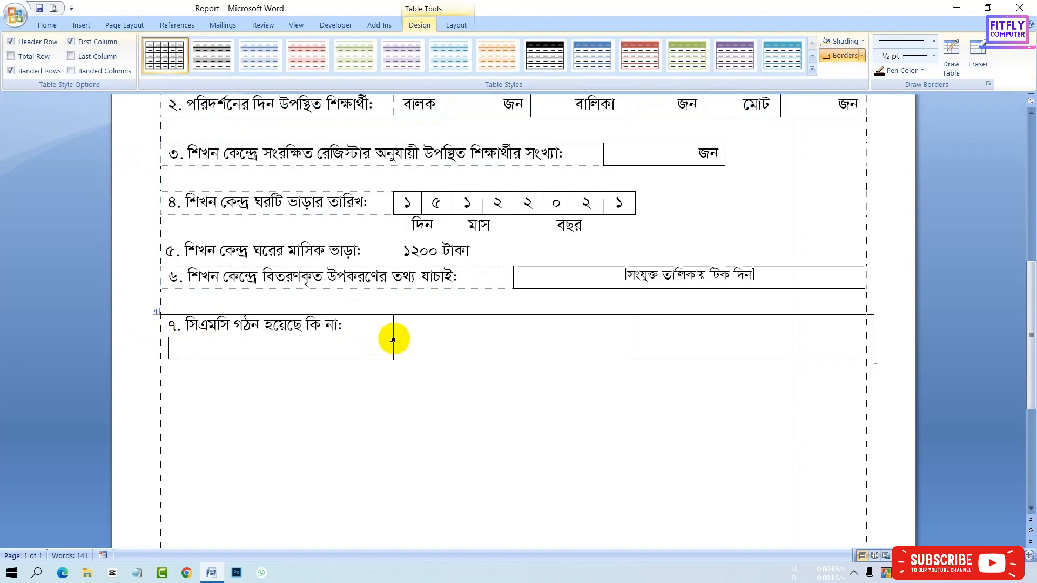
- Rearrange the item 7 columns into a narrow box cell followed by a cell holding হ্যাঁ
key(BackSpace)
drag(392, 326, 512, 326)
drag(633, 327, 516, 326)
click(559, 330)
key(ctrl+x)
click(634, 327)
key(ctrl+v)
drag(579, 326, 542, 332)
- Draw a second small box cell, add না after it, and align the row's right edge with the margin
click(951, 59)
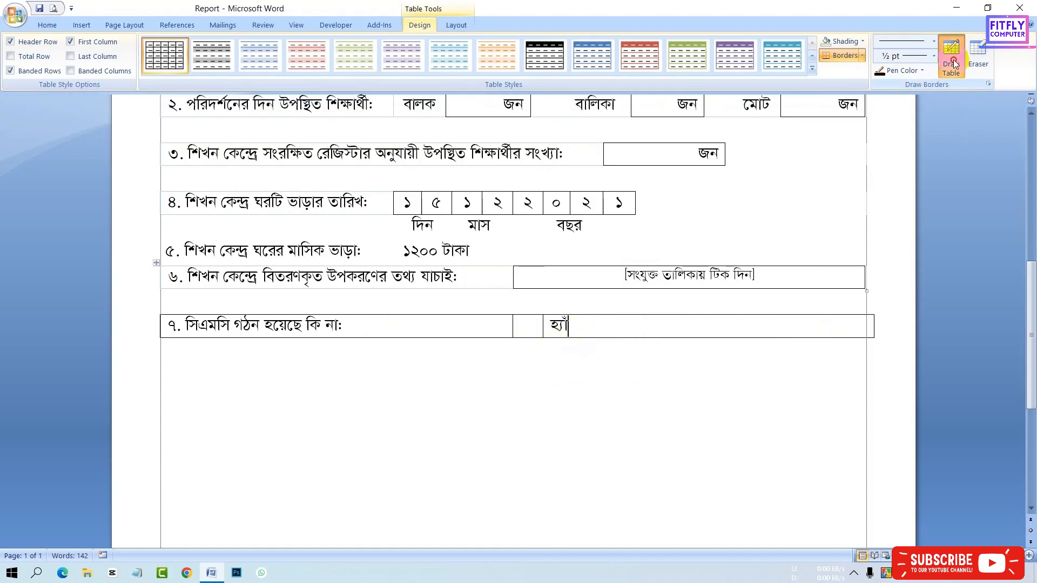
mouse_move(661, 316)
mouse_down()
mouse_move(661, 338)
mouse_move(696, 338)
mouse_up()
click(741, 326)
text(না)
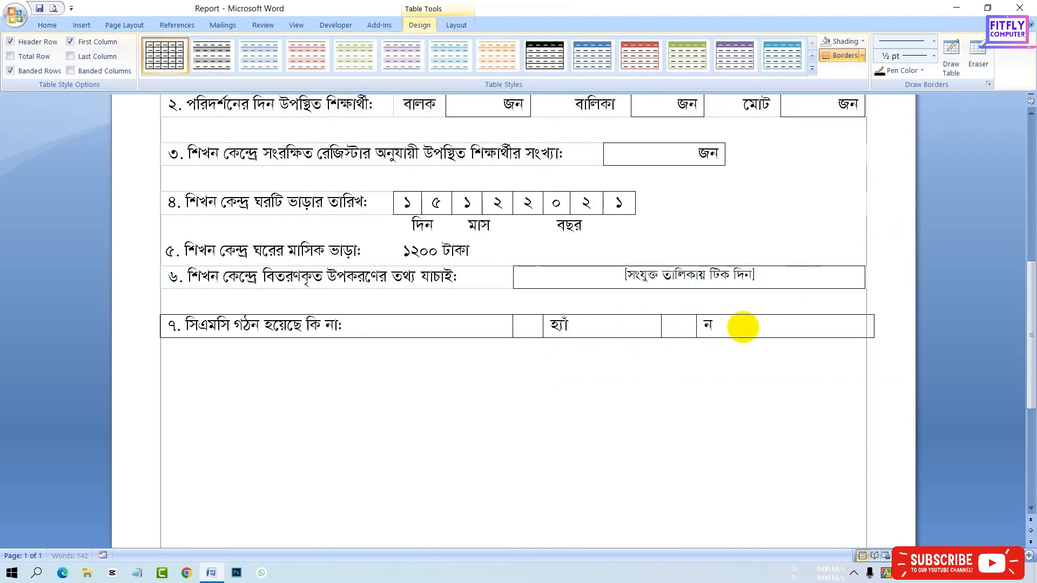
drag(874, 326, 865, 341)
- Erase the borders around the item 7 label and text cells so only the two boxes stay outlined
click(980, 61)
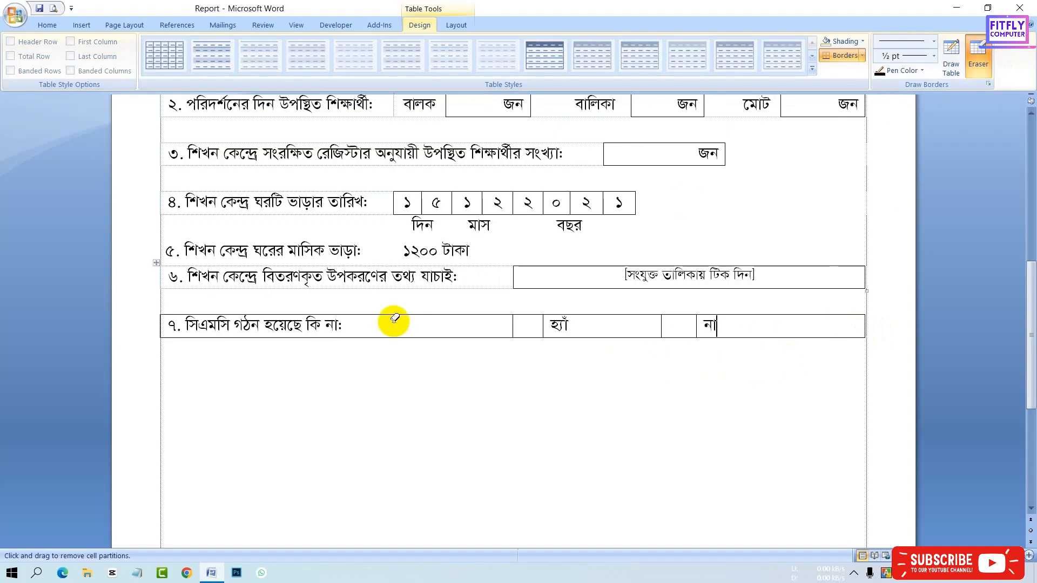
click(393, 315)
click(391, 338)
click(161, 324)
click(584, 338)
click(583, 315)
click(929, 226)
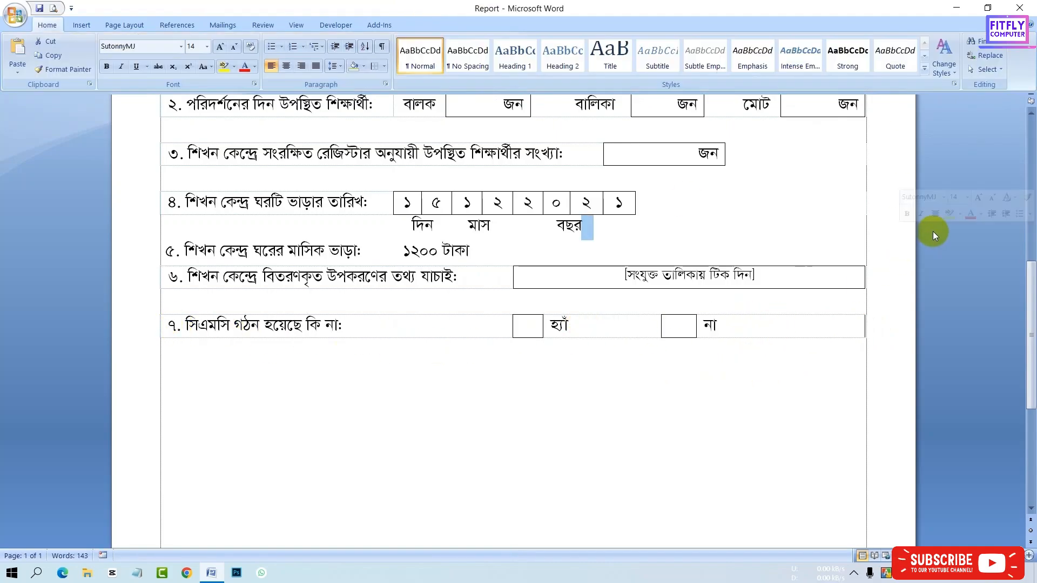
- Check the form layout in Print Preview and close the preview
click(53, 7)
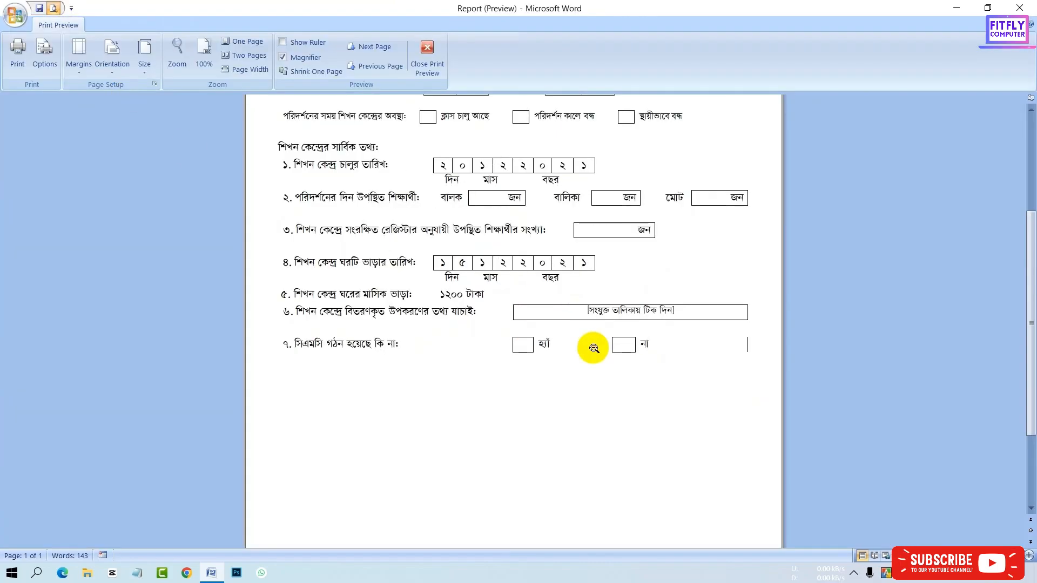
scroll(597, 359, up, 2)
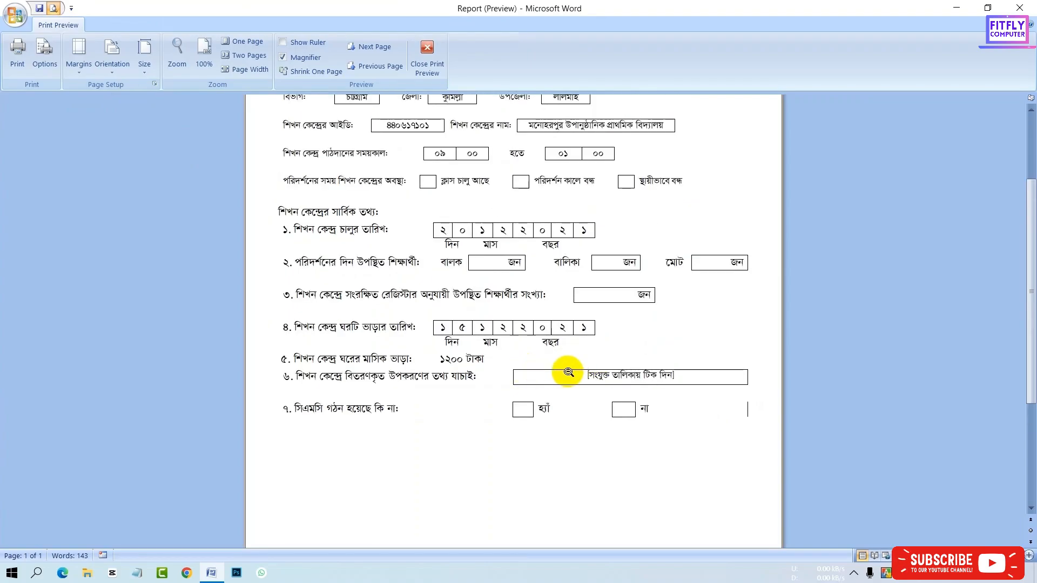
scroll(535, 331, up, 1)
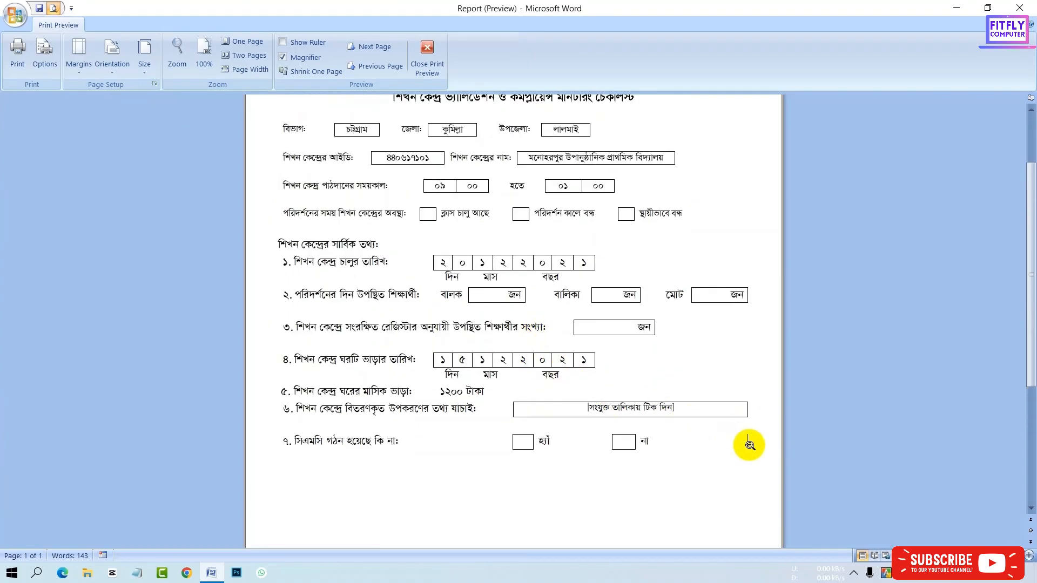
click(428, 56)
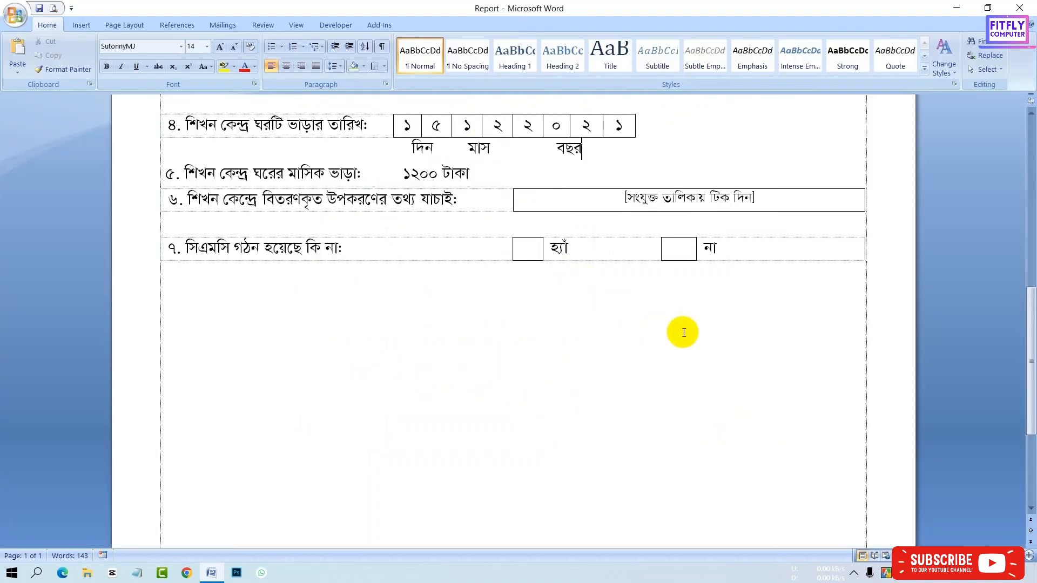
- Add the heading শিখন কেন্দ্রর শিক্ষকের তথ্য: below item 7
click(422, 29)
click(314, 291)
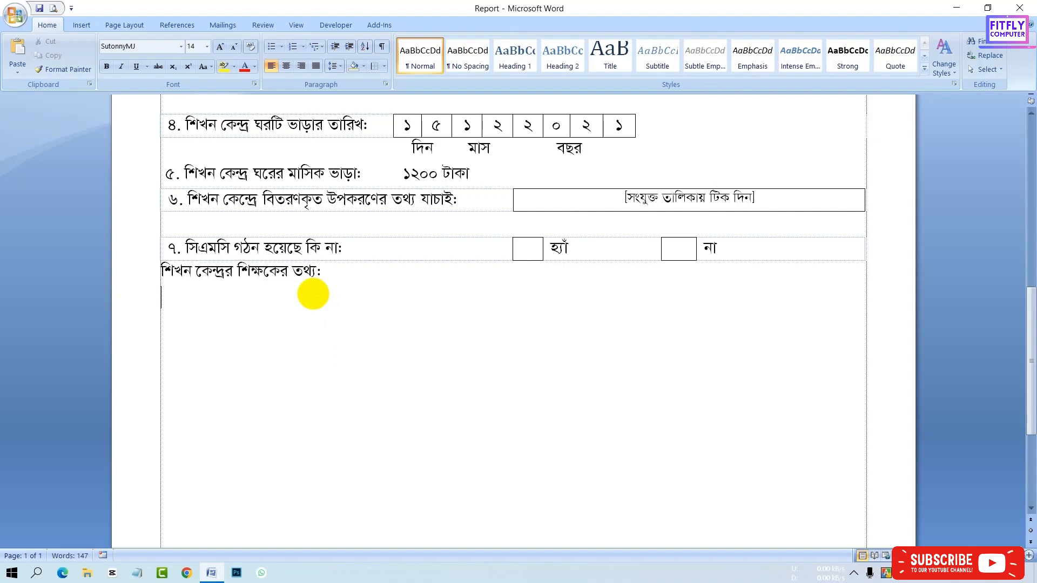
click(158, 194)
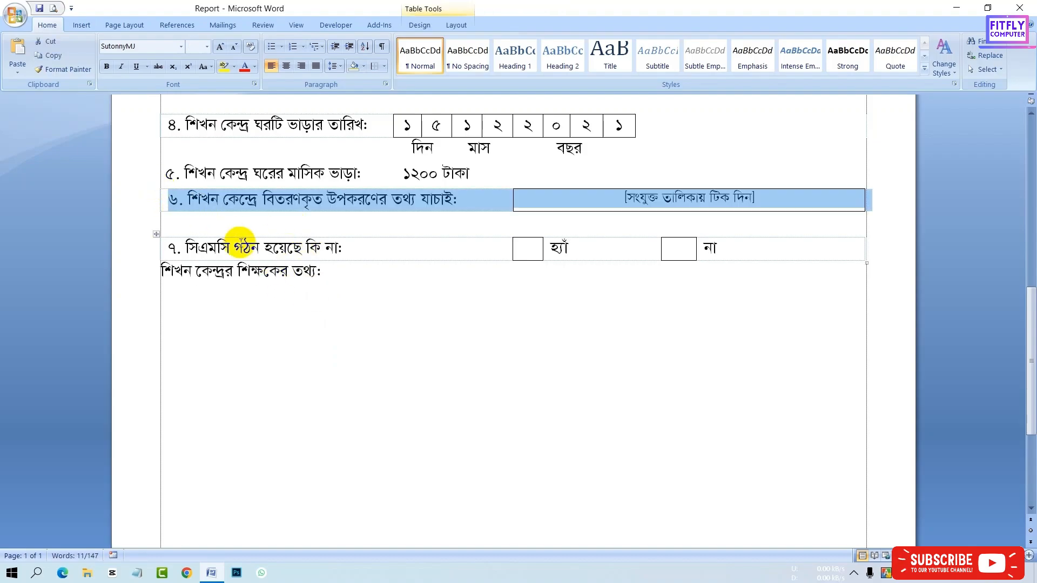
click(204, 317)
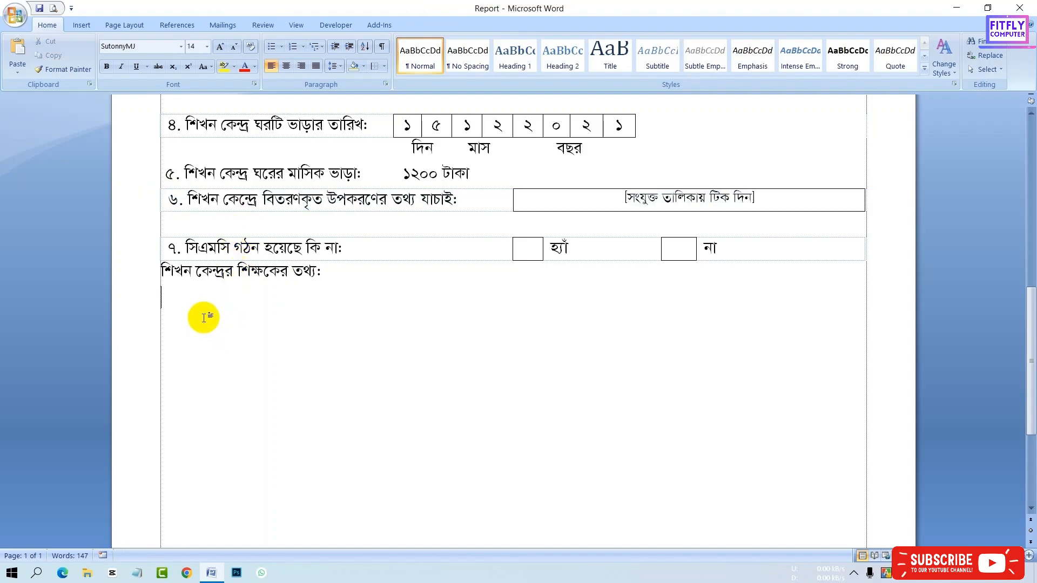
key(ctrl+v)
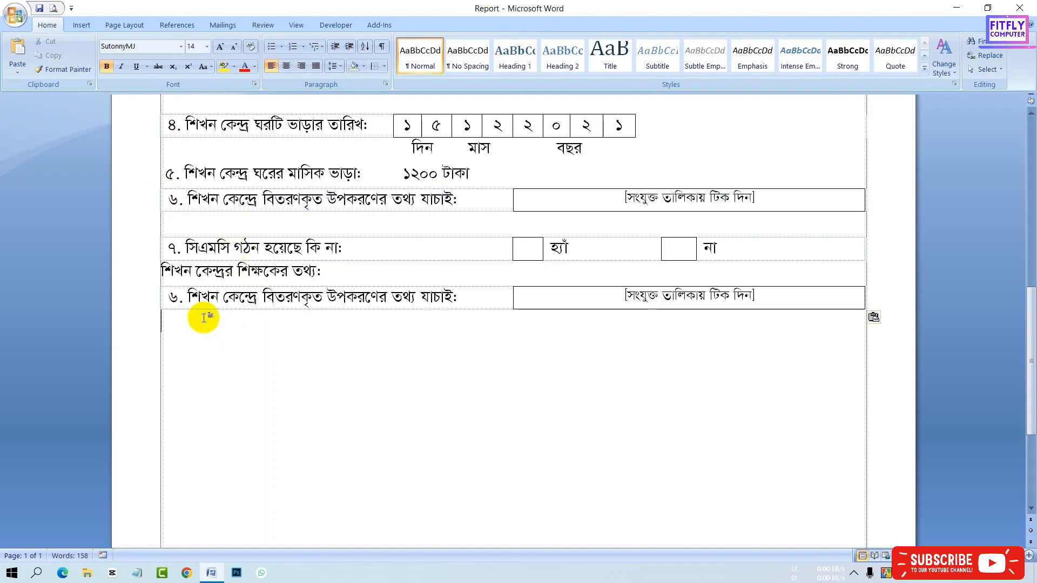
key(ctrl+z)
- Copy the item 7 row and paste it below the teacher information heading
click(156, 246)
key(ctrl+c)
click(181, 315)
key(ctrl+v)
- Renumber the copied row ৮ and change its label to পরিদর্শনের সময় শিক্ষক উপস্থিত আছেন কিনা?
click(178, 297)
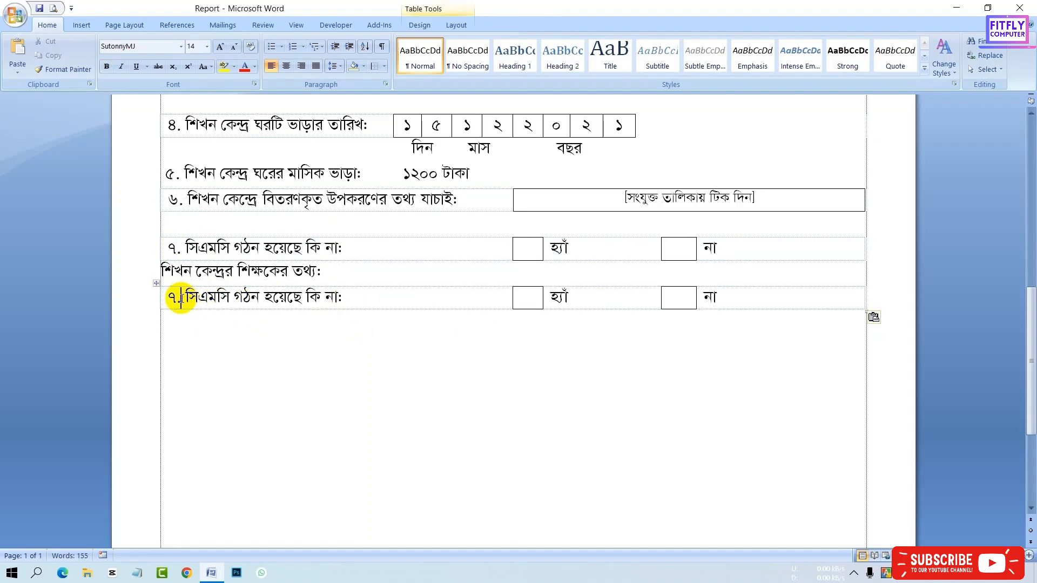
key(BackSpace)
text(8)
drag(375, 297, 194, 297)
key(Delete)
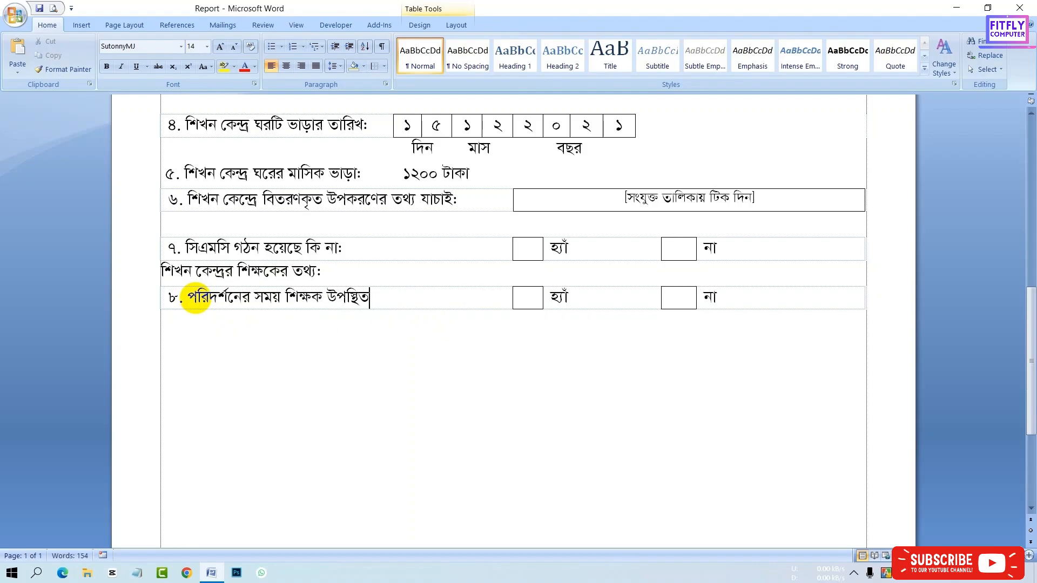
click(447, 338)
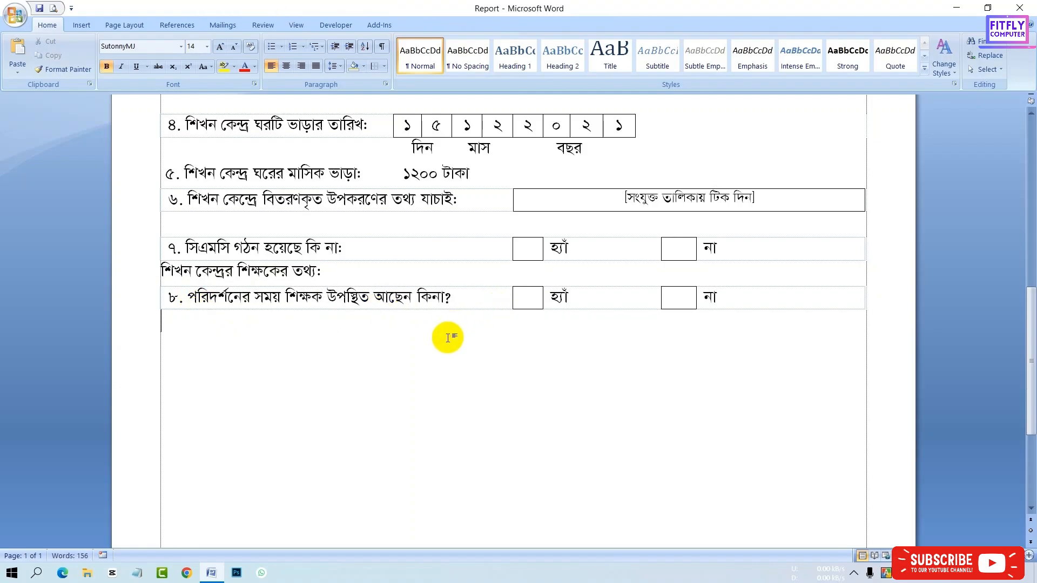
- Insert a three-column table labelled ৯. শিখন কেন্দ্রের শিক্ষকের নাম: and align its edges with the margins
click(81, 24)
click(104, 54)
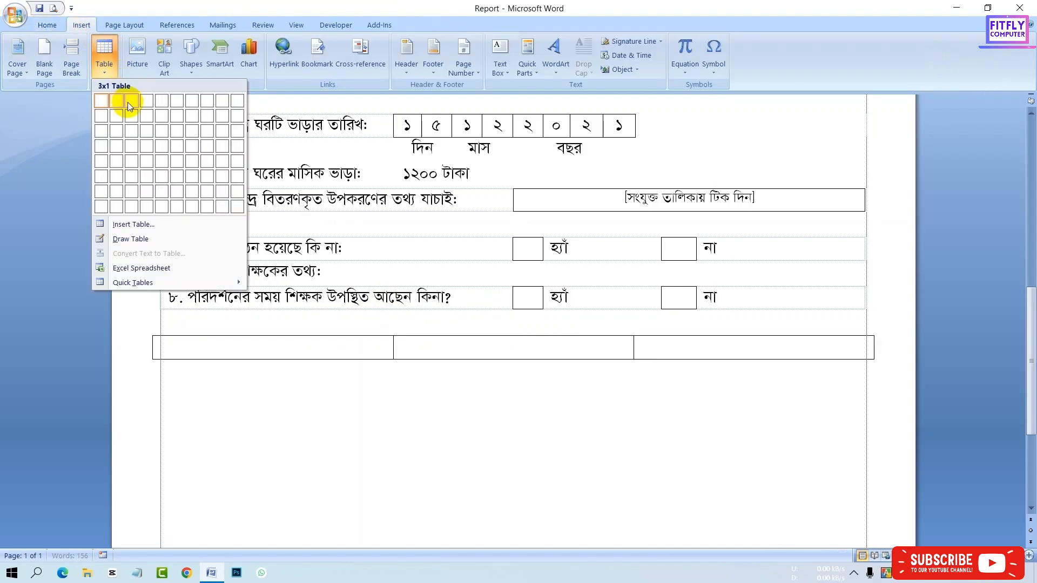
click(124, 102)
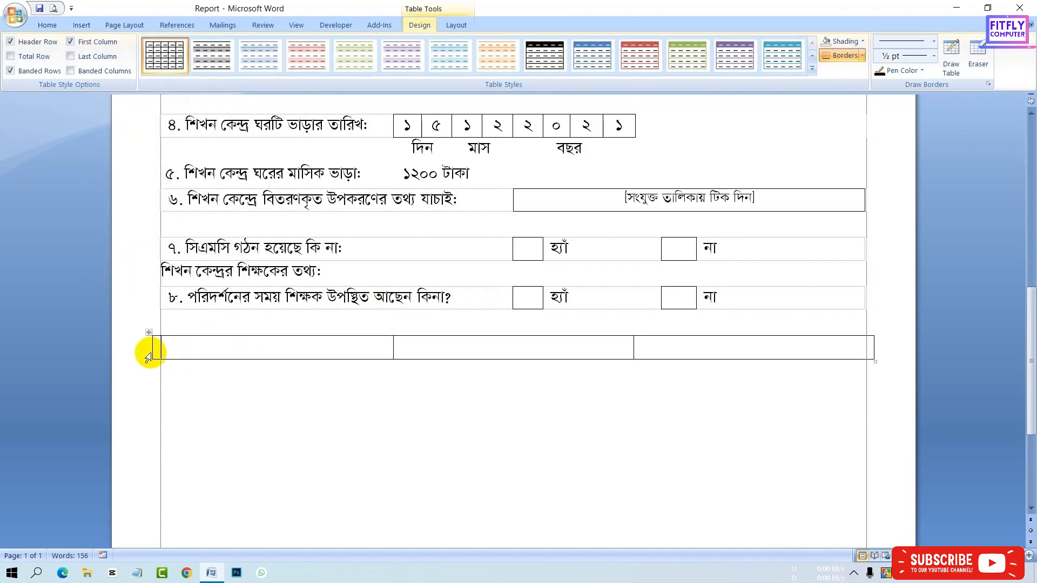
drag(151, 355, 160, 355)
click(47, 25)
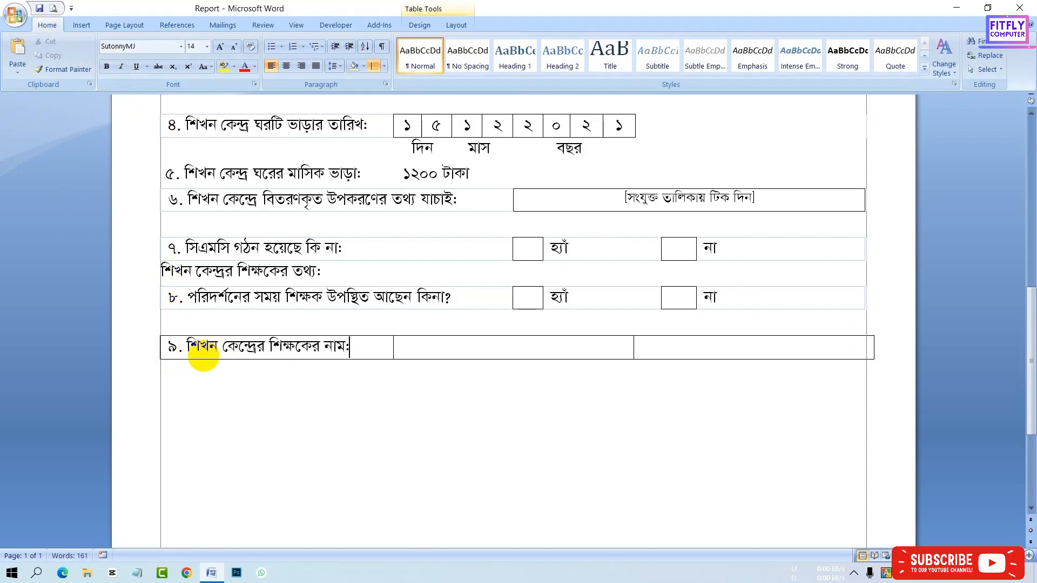
drag(873, 347, 865, 348)
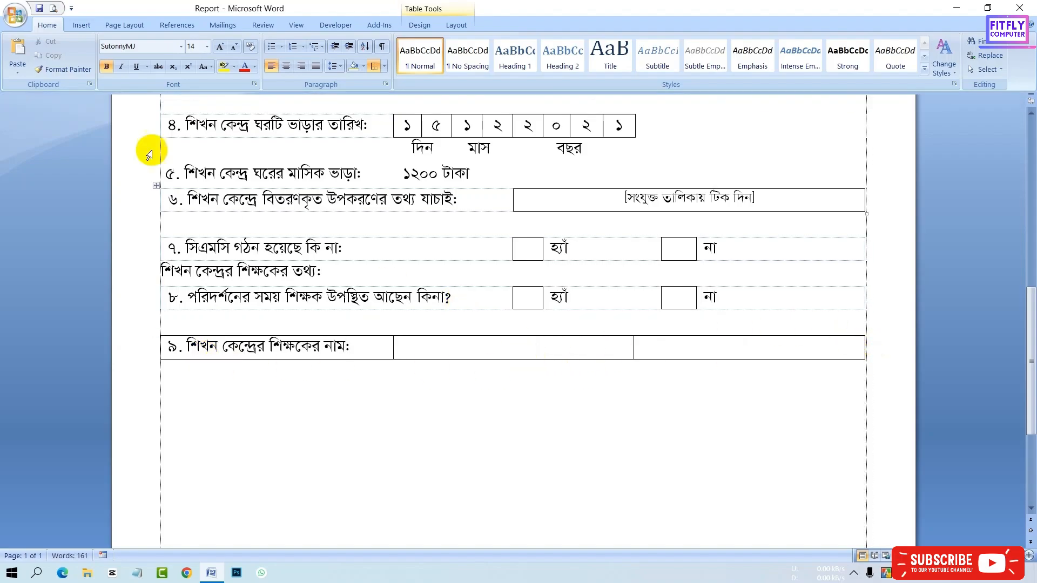
- Erase the third cell of the item 9 table with the Eraser
click(420, 27)
click(978, 52)
click(752, 336)
click(752, 360)
click(864, 349)
click(978, 53)
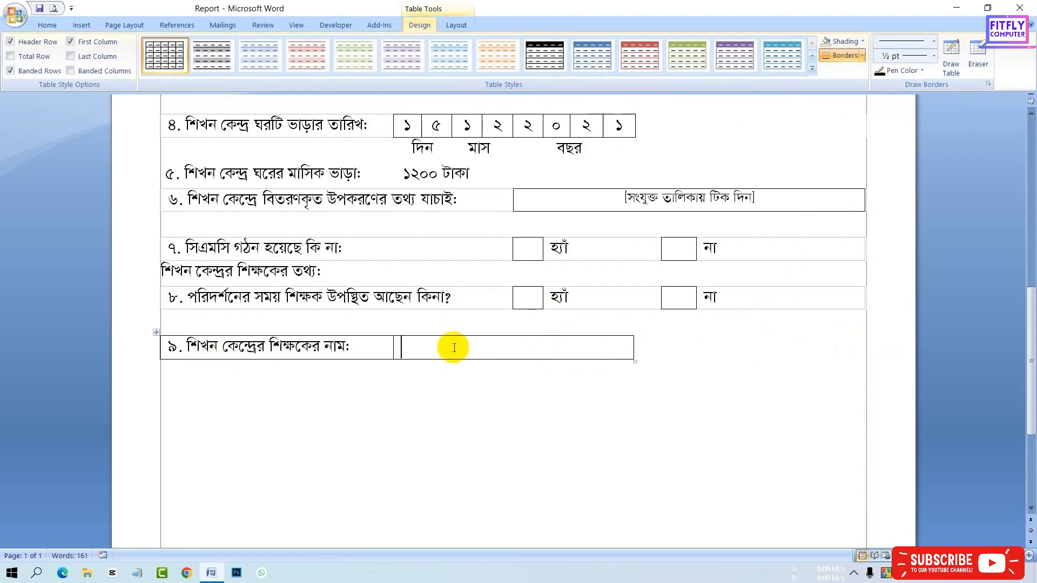
- Enter the teacher's full name in the name box, make it bold, and delete it
click(454, 348)
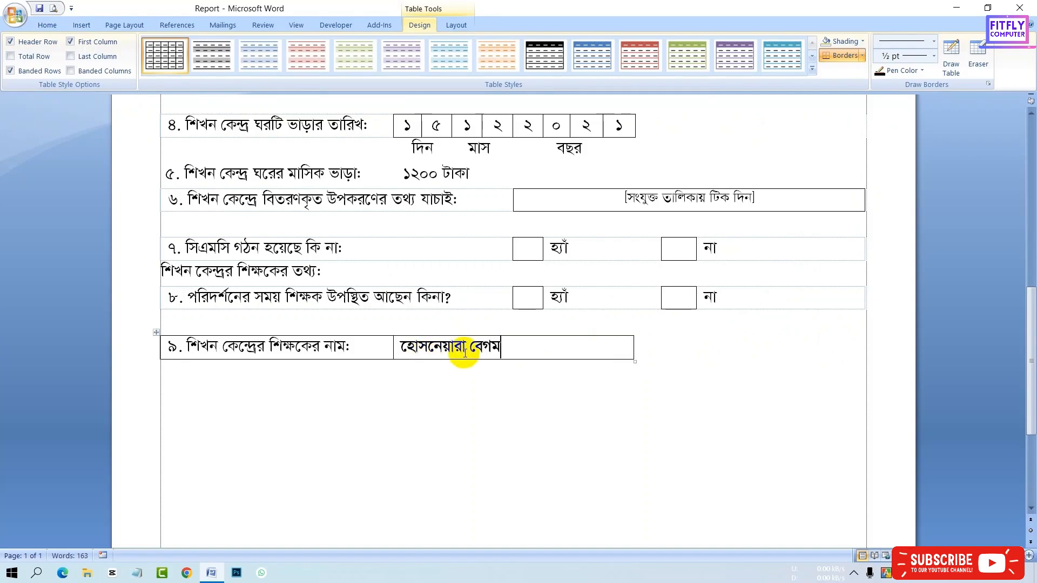
drag(503, 348, 394, 348)
key(ctrl+b)
click(518, 347)
drag(523, 347, 398, 350)
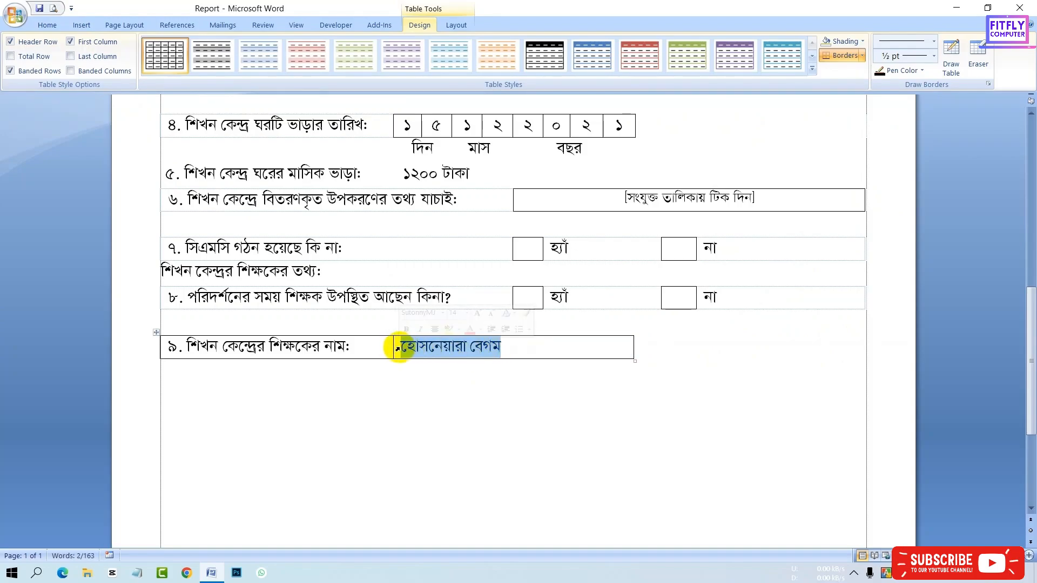
key(Delete)
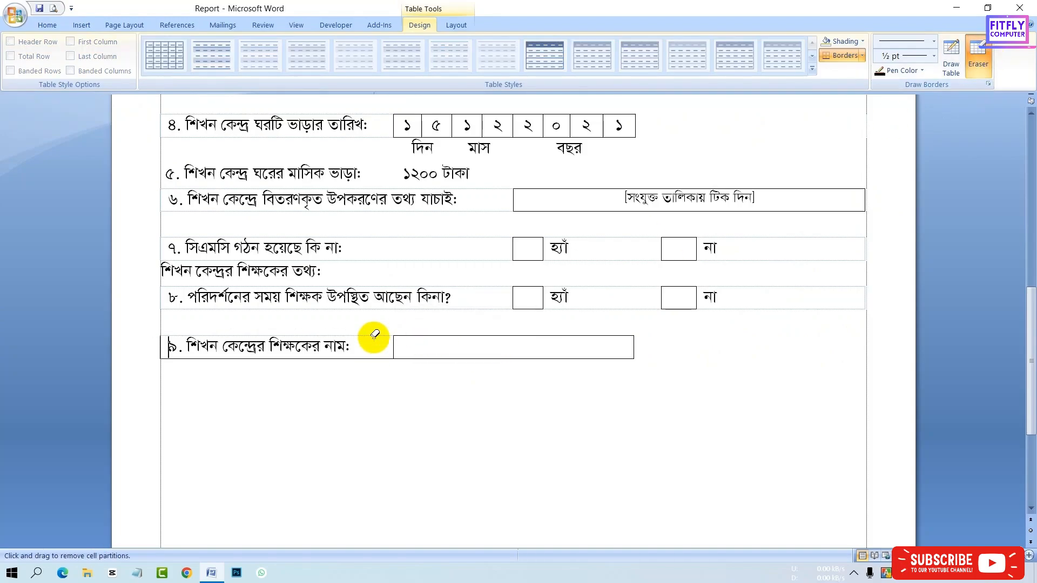
- Increase the font size of the top header fields section by two points
click(786, 272)
scroll(785, 272, up, 6)
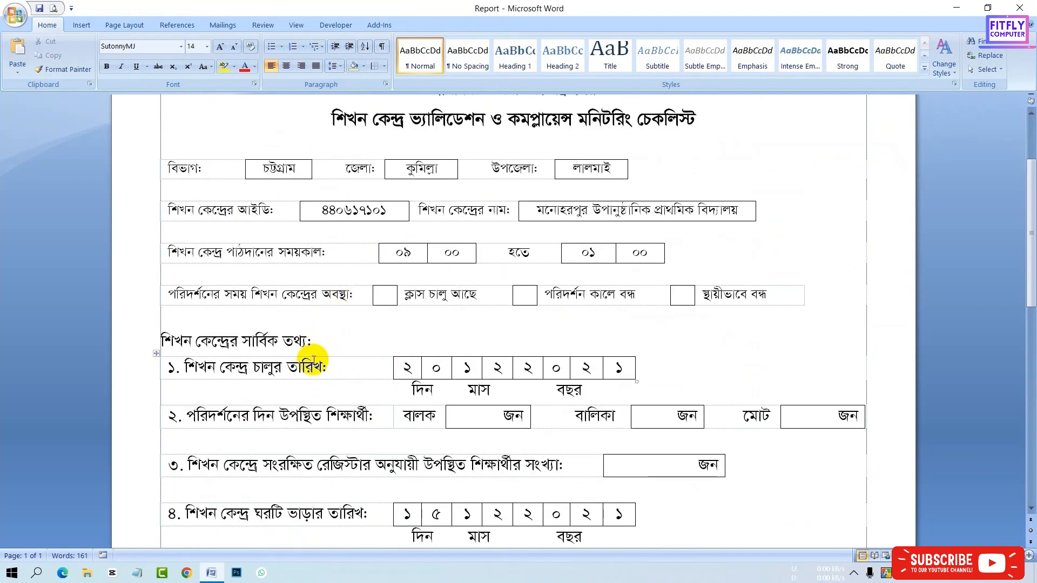
click(300, 297)
drag(167, 166, 360, 293)
key(ctrl+])
key(ctrl+])
click(373, 249)
- Duplicate the item 8 row below item 9 and renumber it ১০
scroll(447, 296, down, 1)
scroll(447, 296, down, 6)
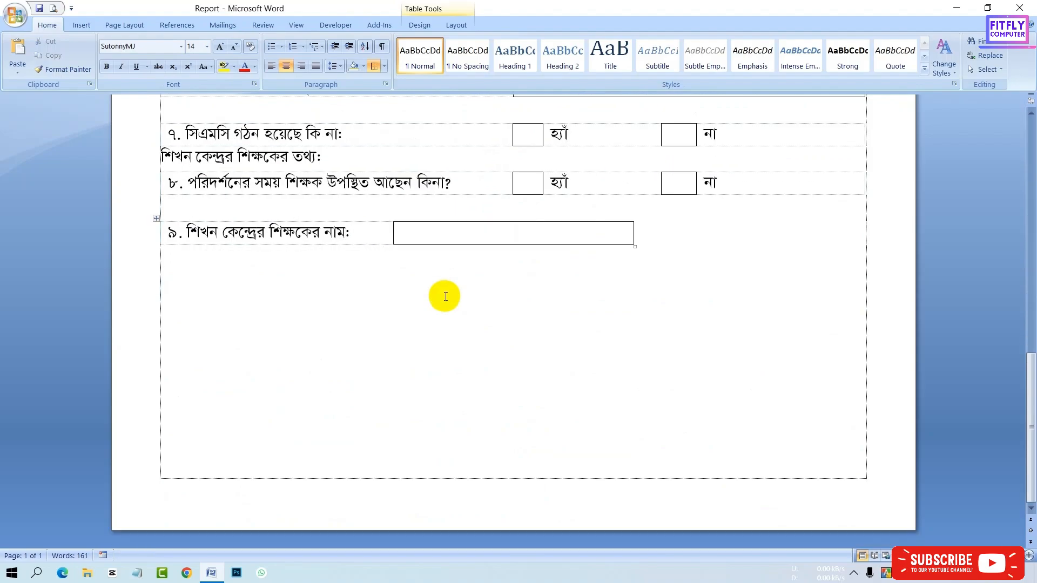
click(324, 301)
scroll(226, 282, up, 3)
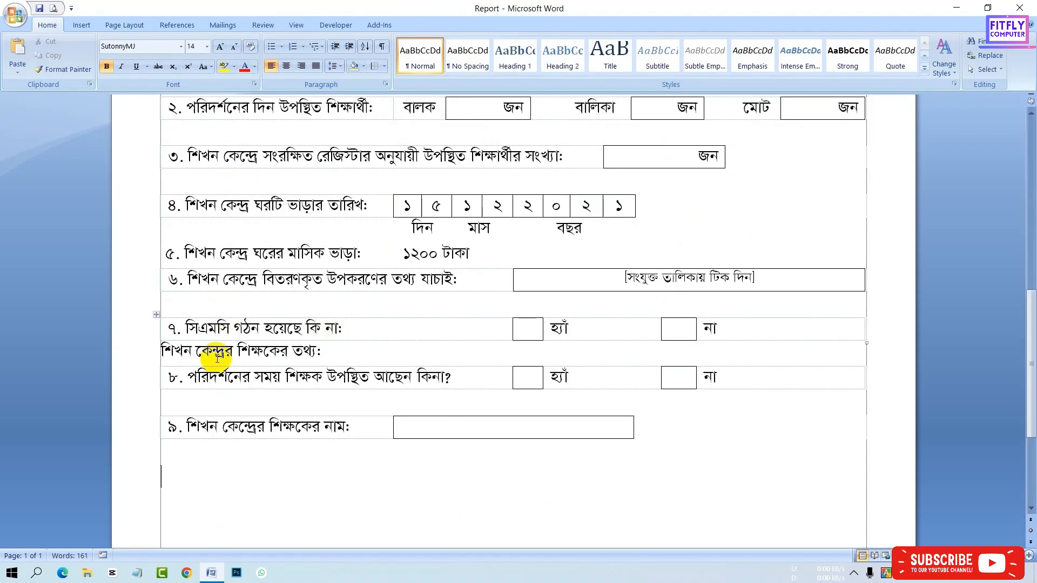
click(156, 364)
key(ctrl+c)
click(202, 478)
key(ctrl+v)
double_click(173, 478)
text(10)
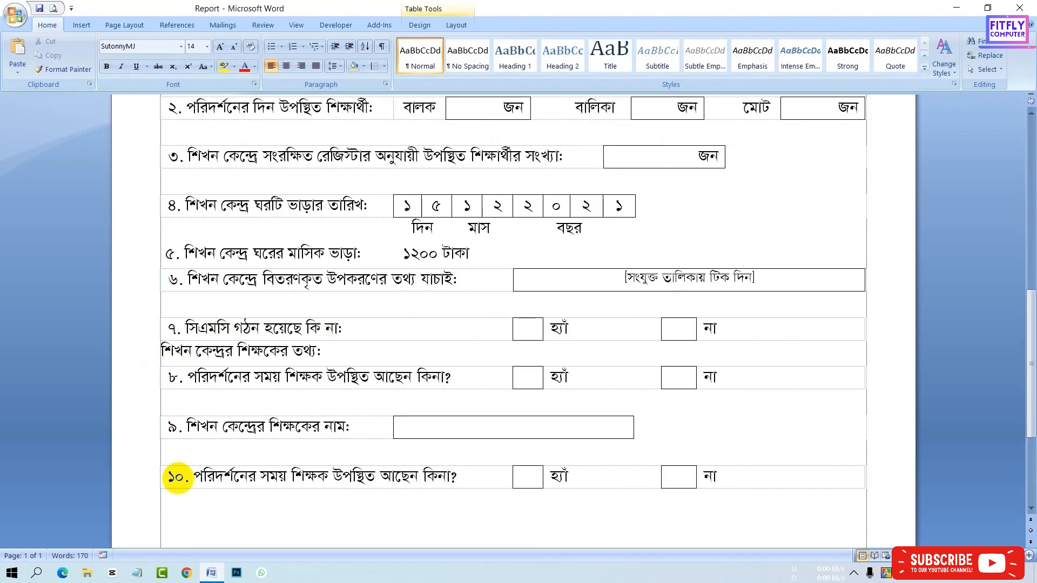
- Reword item 10's question to "শিক্ষক যথাযথ প্রক্রিয়ায় নিয়োগ হয়েছে কি না?"
scroll(487, 480, down, 3)
key(ctrl+BackSpace)
key(ctrl+BackSpace)
key(ctrl+BackSpace)
key(ctrl+BackSpace)
key(ctrl+BackSpace)
key(ctrl+BackSpace)
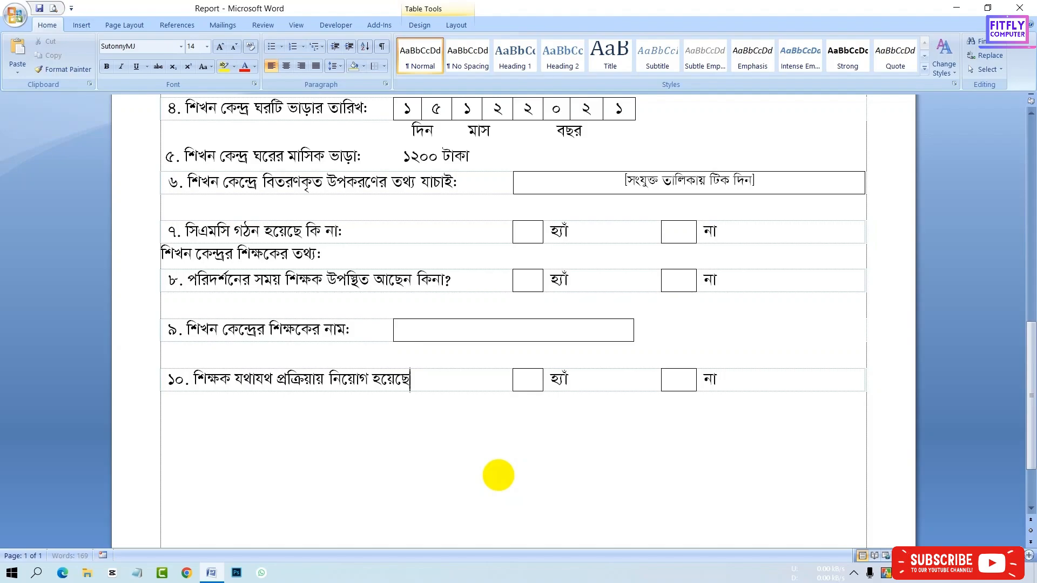
text(?)
- Add the unbolded subheading "শিখন কেন্দ্রর শিক্ষার্থীদের তথ্য:" below item 10 and start a new line after it
click(517, 439)
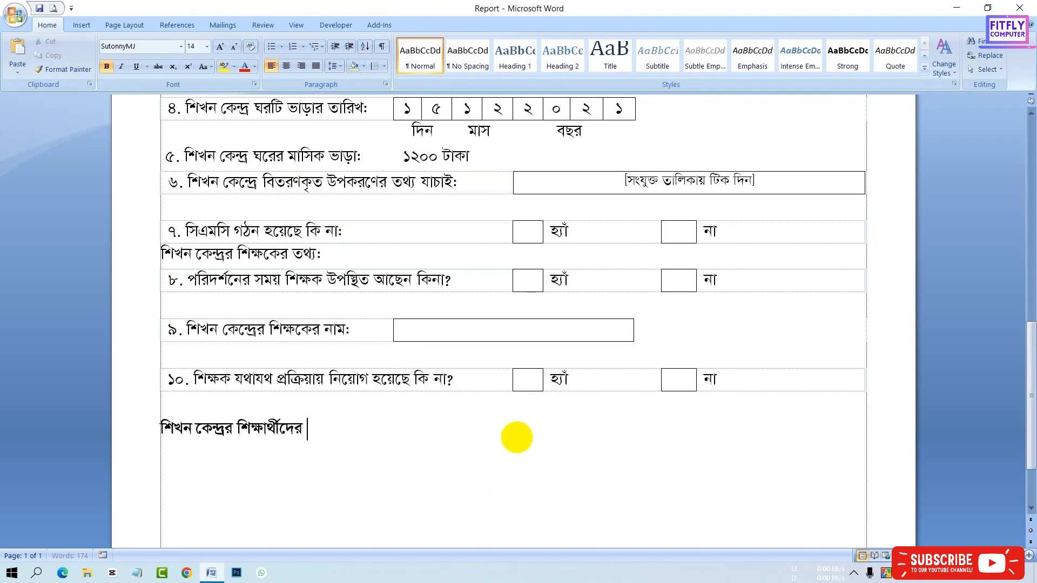
click(147, 432)
key(ctrl+b)
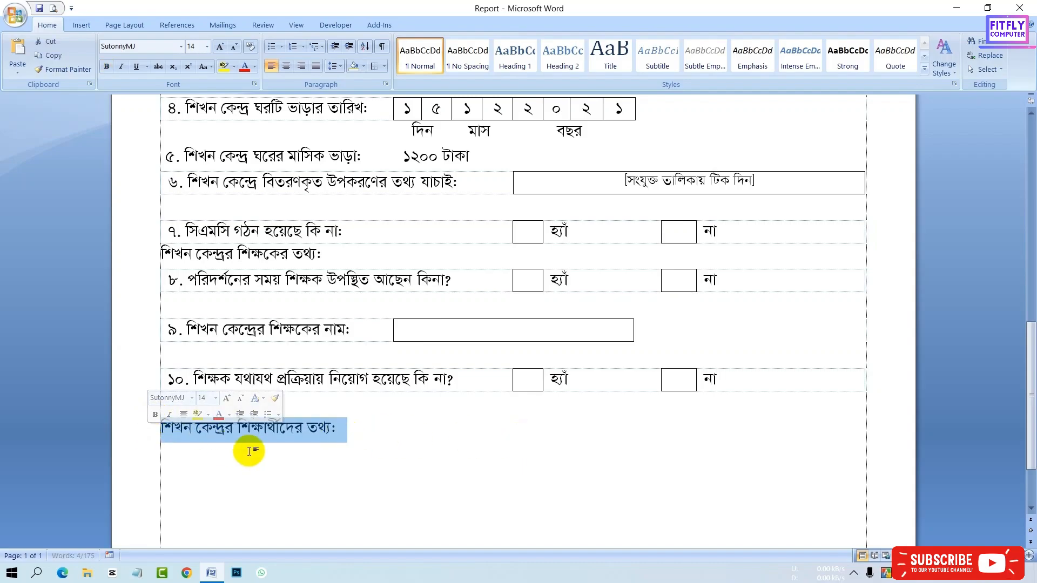
click(340, 433)
key(Return)
- Copy the item 6 row below the new subheading and renumber the copy as 11
click(82, 27)
click(104, 61)
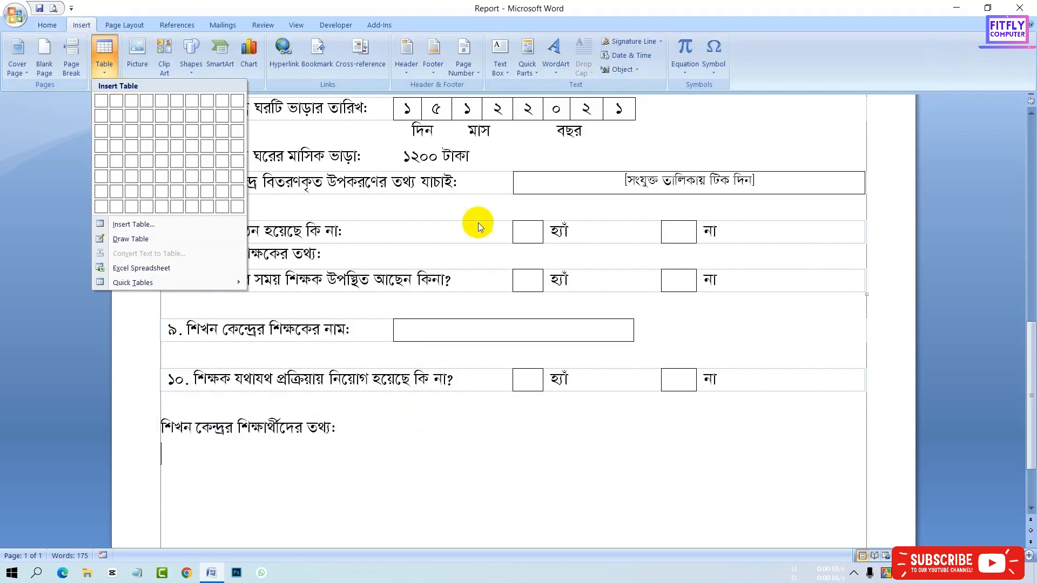
click(146, 182)
key(ctrl+c)
click(204, 459)
key(ctrl+v)
click(180, 455)
key(BackSpace)
text(11)
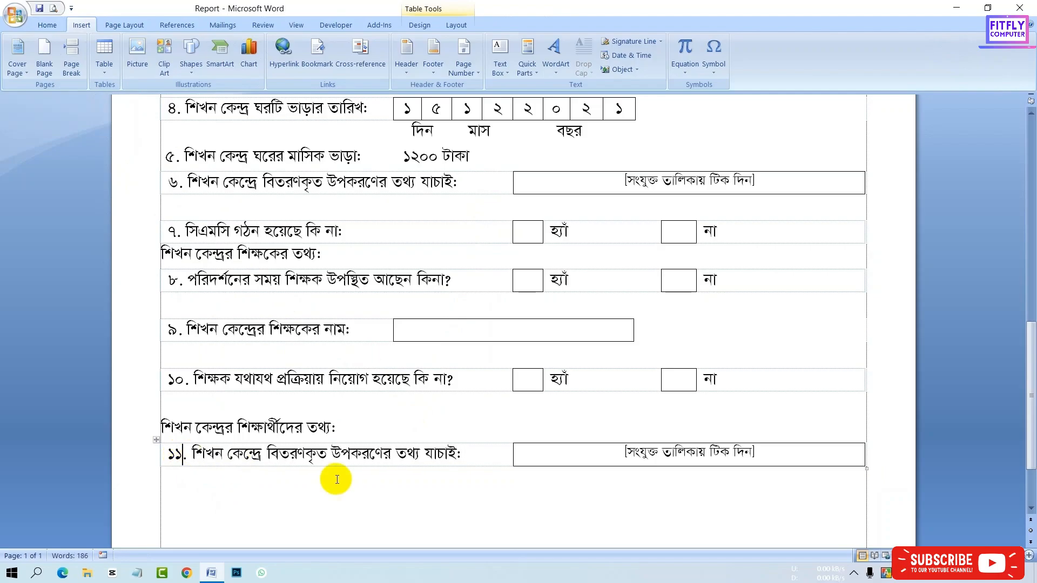
- Insert a one-row, two-column table near the bottom of the page
scroll(664, 474, down, 3)
click(715, 455)
click(47, 26)
click(81, 25)
click(104, 61)
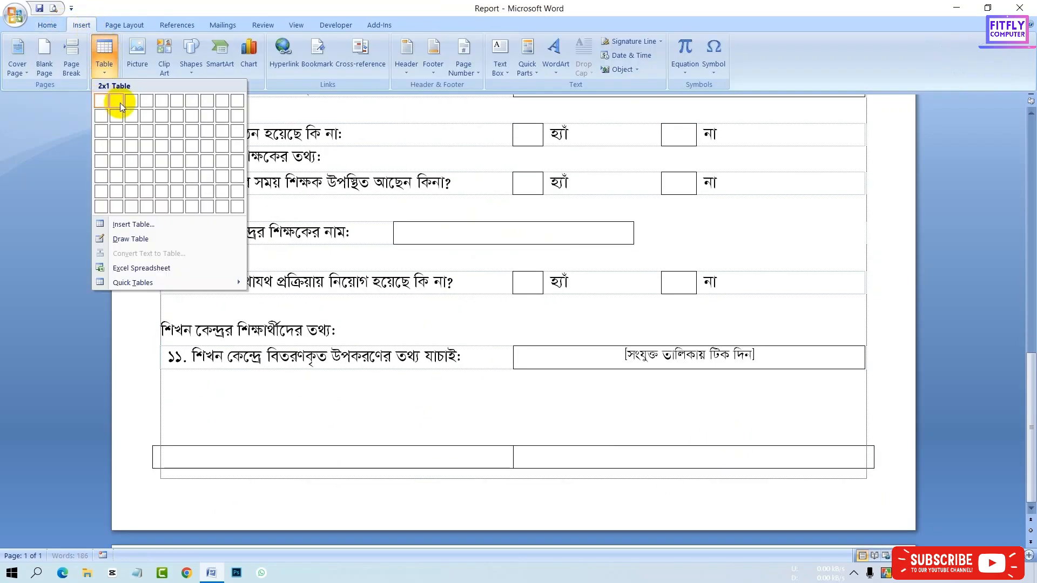
click(120, 103)
- Fill the table's right cell with "পরিদর্শনকারী কর্মকর্তার স্বাক্ষর, তারিখ ও সীল" and "উপজেলা/ থানা ভেরিফিকেশন কমিটি"
text(পা)
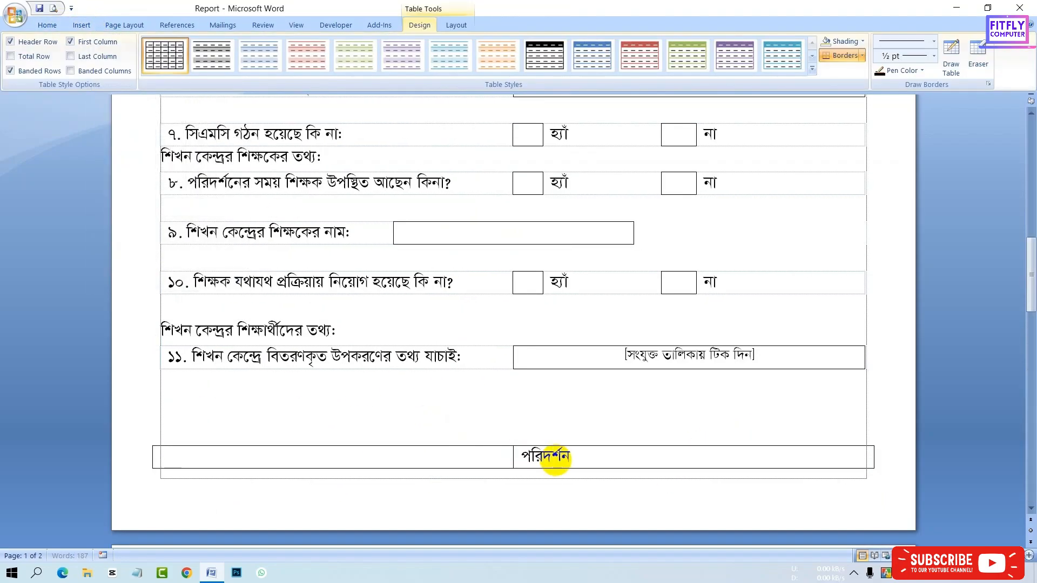
text(কারী কর্মকর্তার স্বাক্ষর)
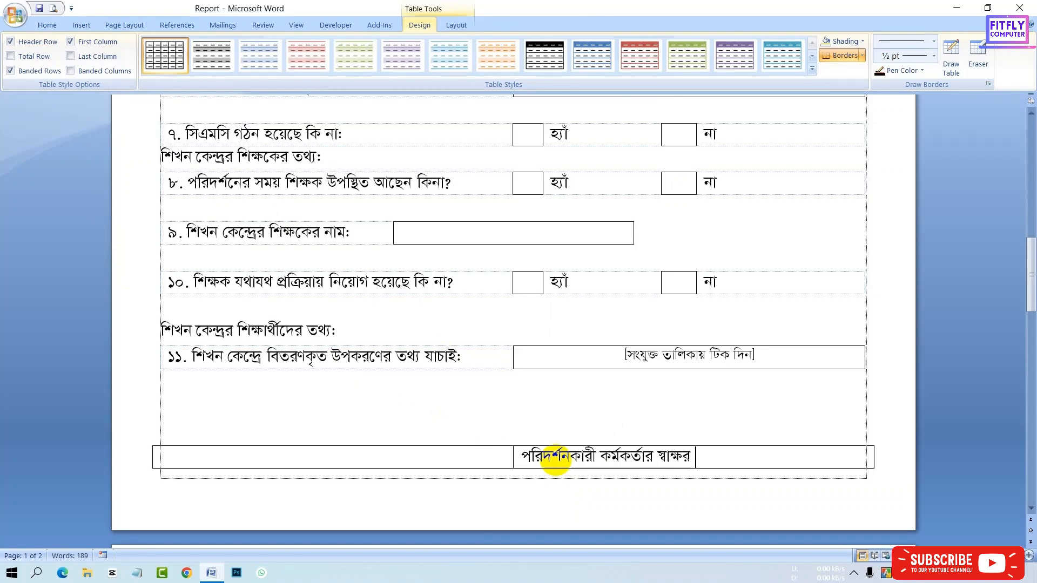
text(ীল)
key(Tab)
text(উপজেল)
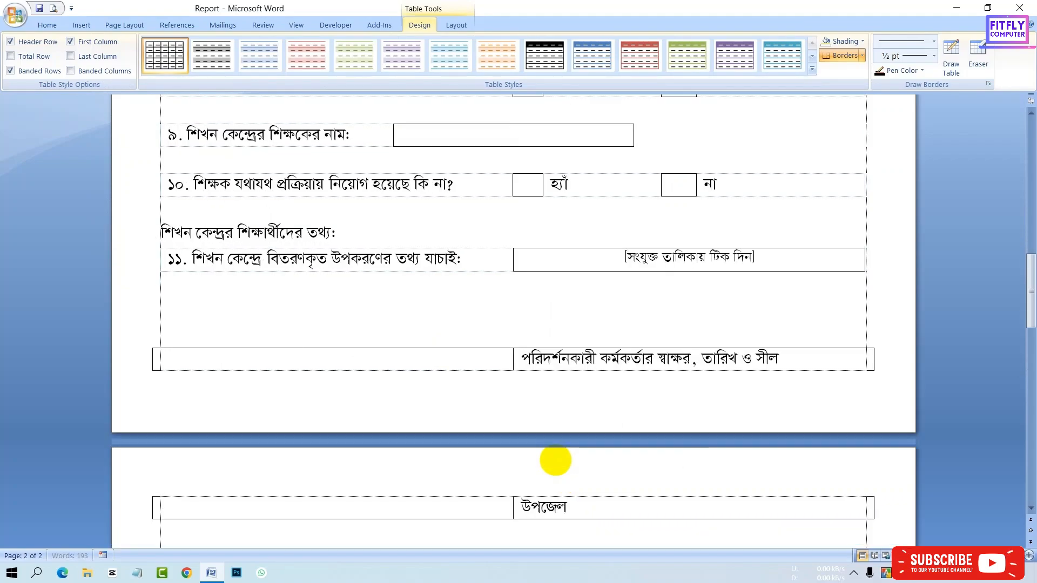
text(া/ থানা ভেরিফিকেশন কমিটি)
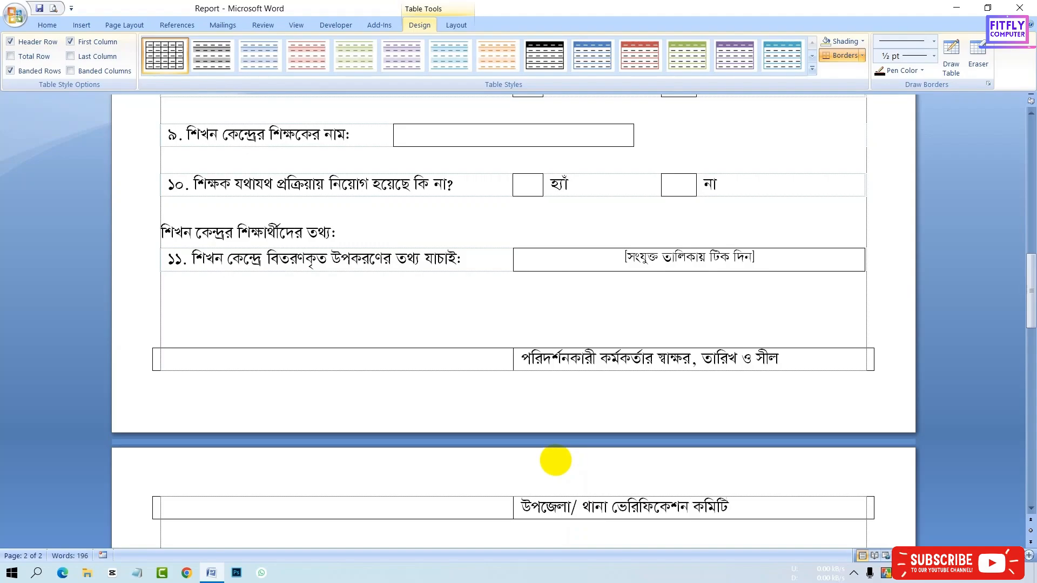
- Set the font size of the whole document to 13
key(ctrl+a)
click(196, 46)
text(13)
key(Return)
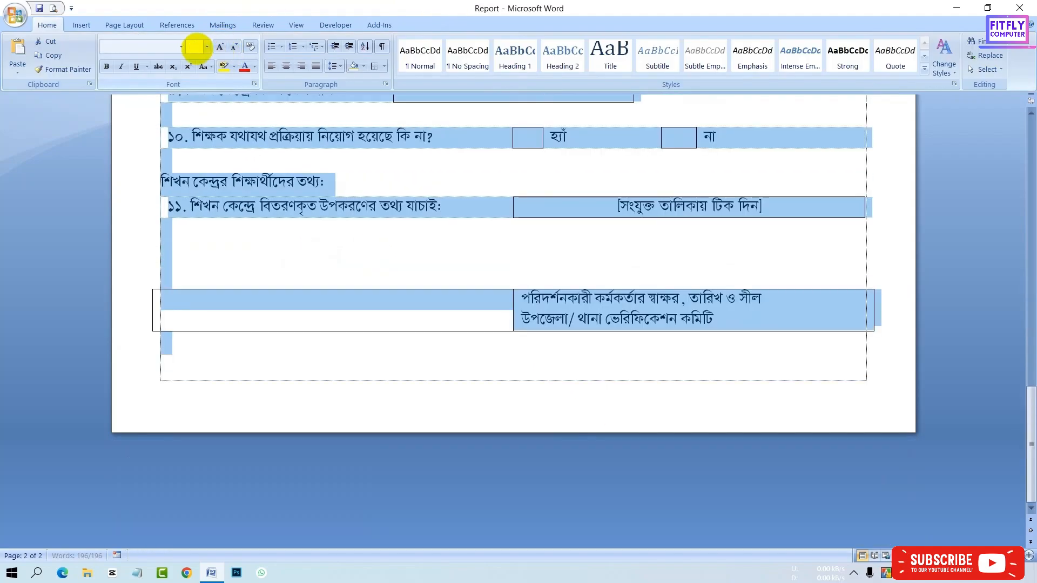
- Center the signature cell text and move the signature table's column divider to the right
click(528, 325)
click(523, 305)
click(287, 70)
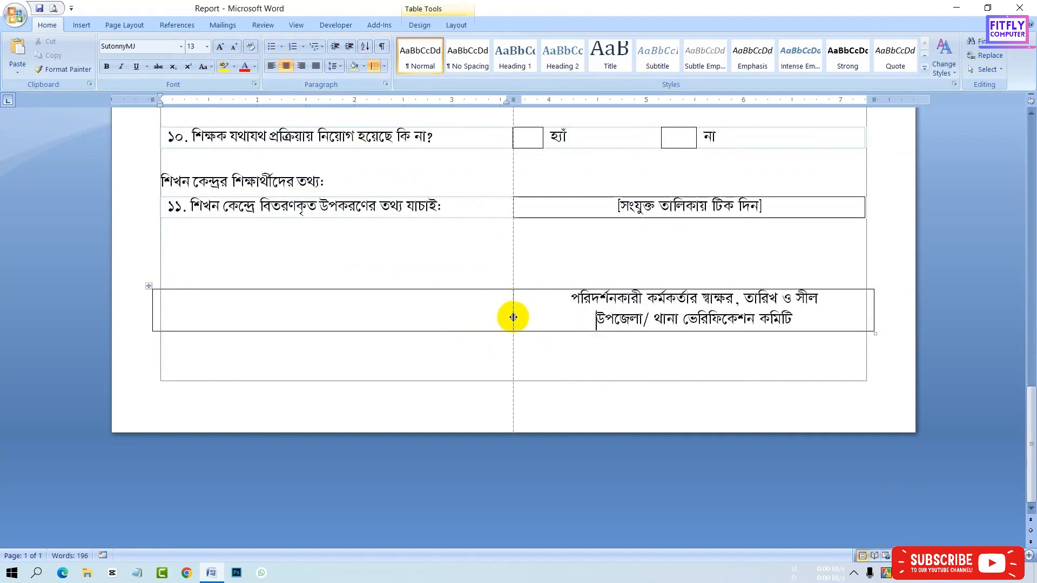
drag(510, 312, 574, 313)
click(53, 8)
key(Escape)
- Shrink the blank spacer lines between items 8, 9 and 10 to 7 pt
click(272, 213)
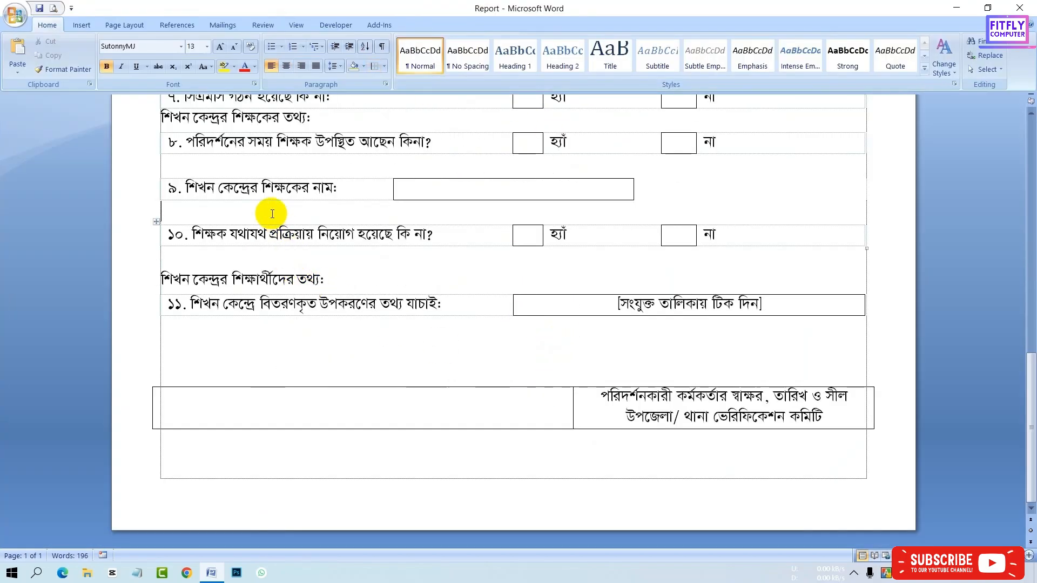
key(ctrl+[)
key(ctrl+[)
key(ctrl+[)
key(ctrl+[)
key(ctrl+[)
key(ctrl+[)
key(ctrl+[)
key(ctrl+])
key(ctrl+])
key(ctrl+])
key(ctrl+])
key(ctrl+])
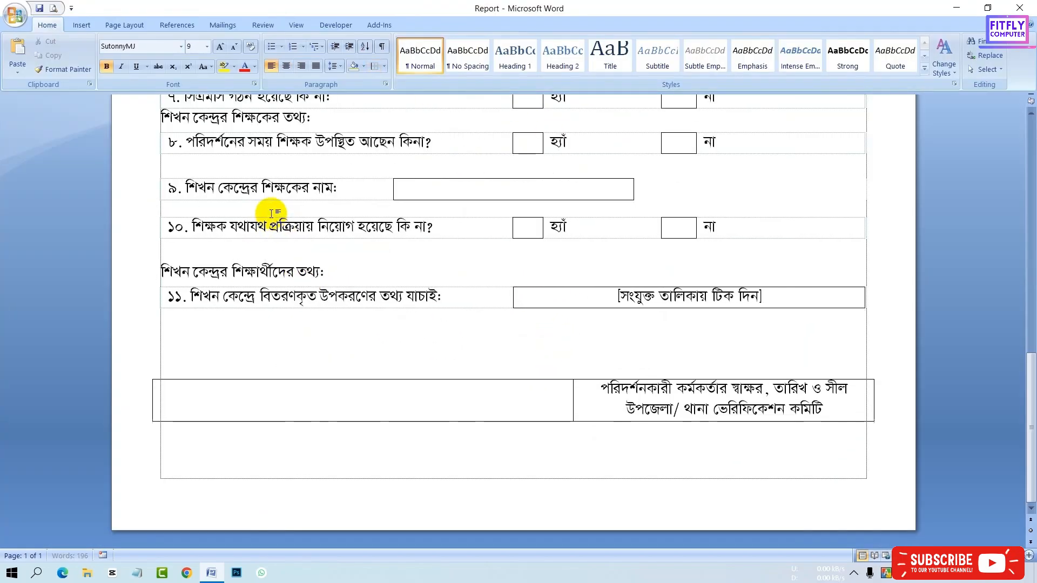
key(ctrl+[)
key(ctrl+[)
key(ctrl+[)
key(ctrl+[)
key(ctrl+[)
key(ctrl+[)
key(ctrl+[)
key(ctrl+[)
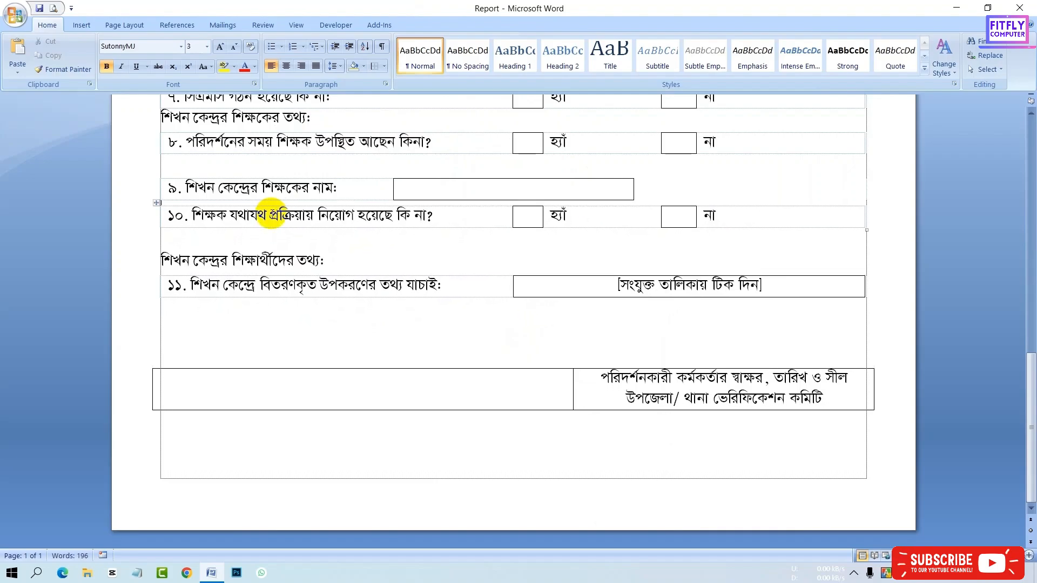
key(ctrl+[)
key(ctrl+[)
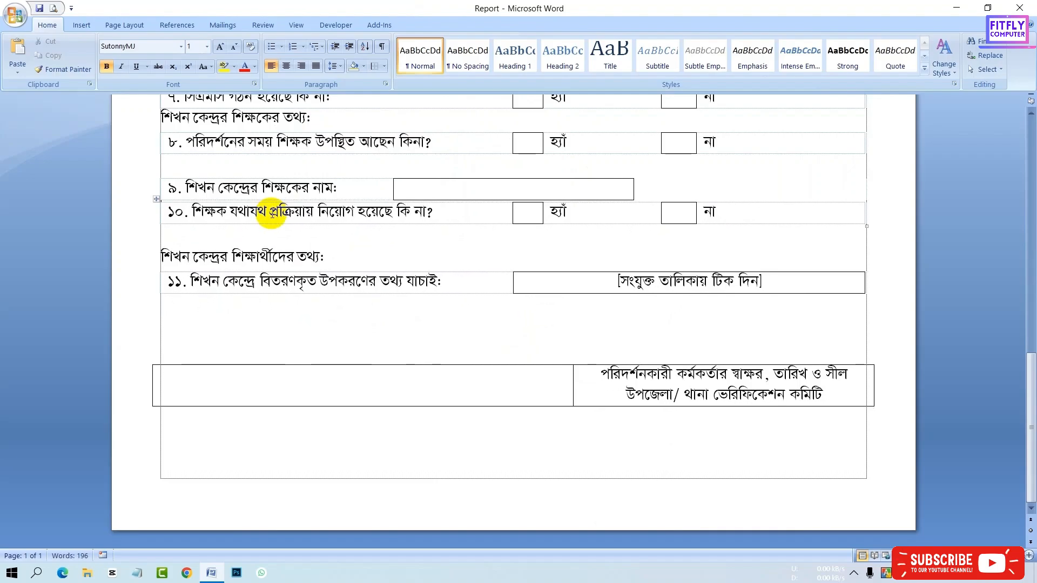
key(ctrl+])
key(ctrl+])
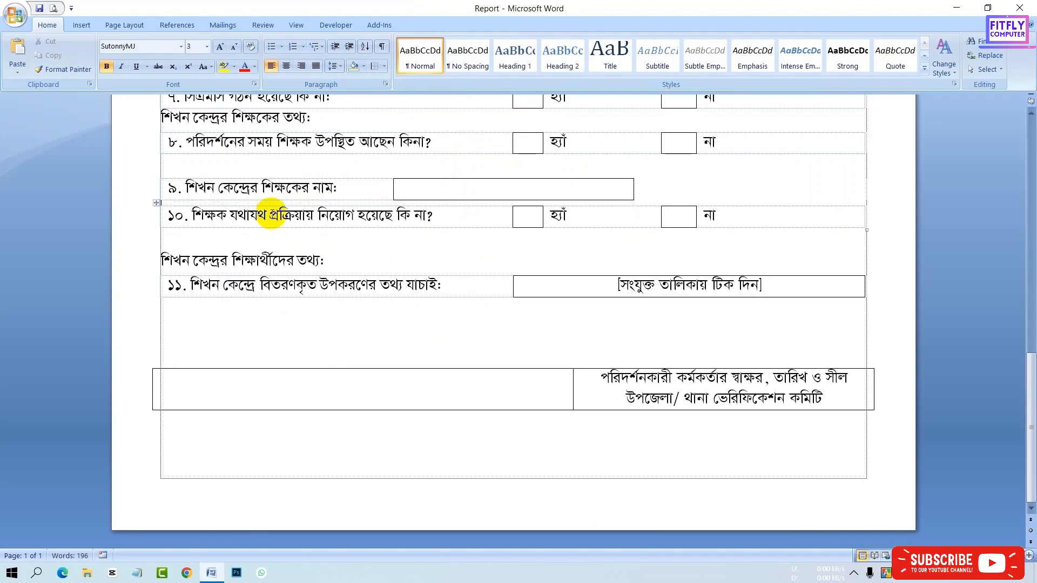
key(ctrl+])
key(ctrl+])
key(ctrl+])
key(ctrl+])
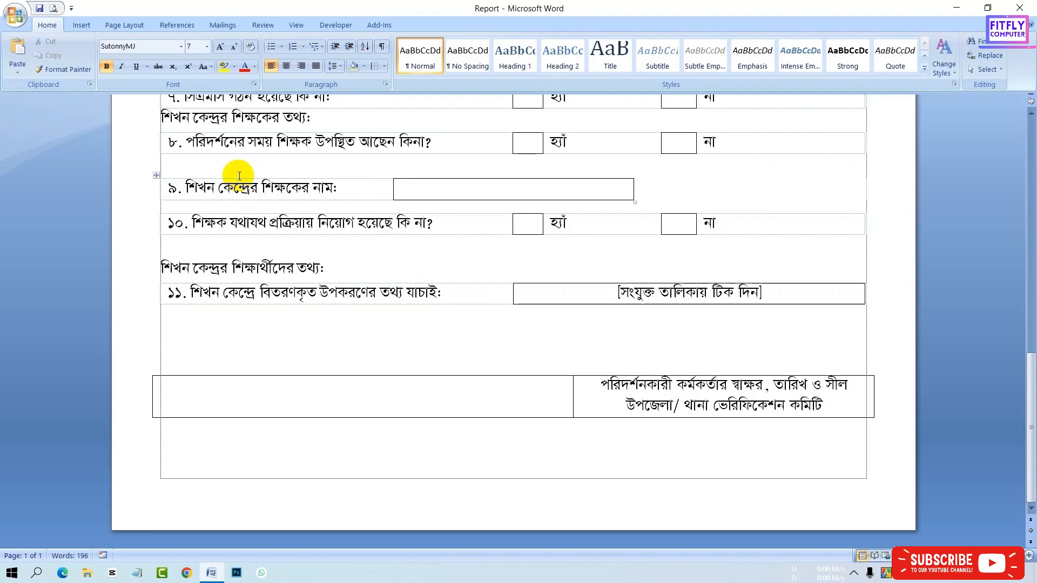
click(206, 47)
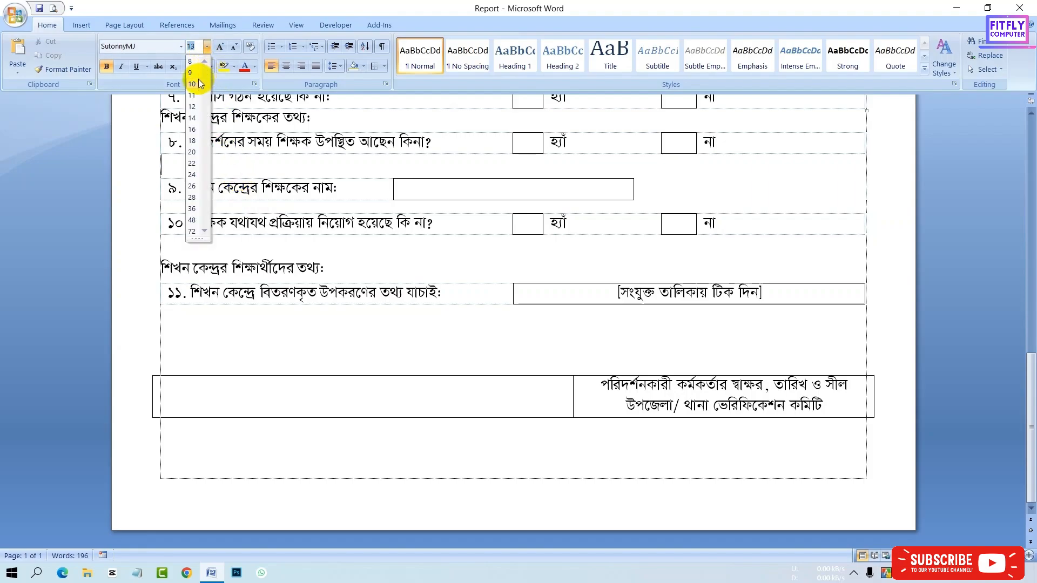
click(191, 61)
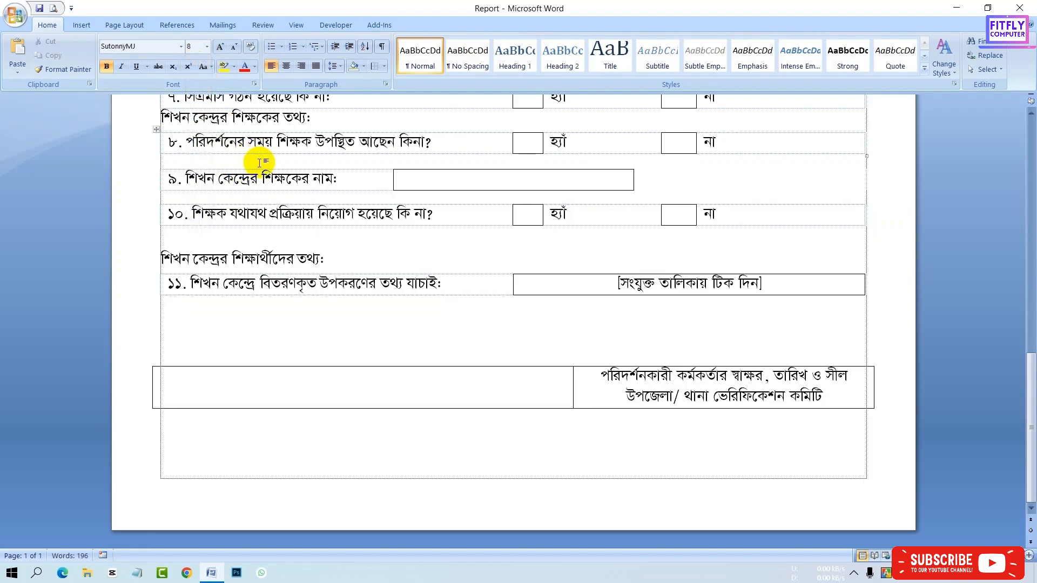
key(ctrl+bracketleft)
- Shrink the blank spacer line between items 6 and 7 to 7 pt
scroll(260, 162, up, 2)
scroll(286, 161, up, 1)
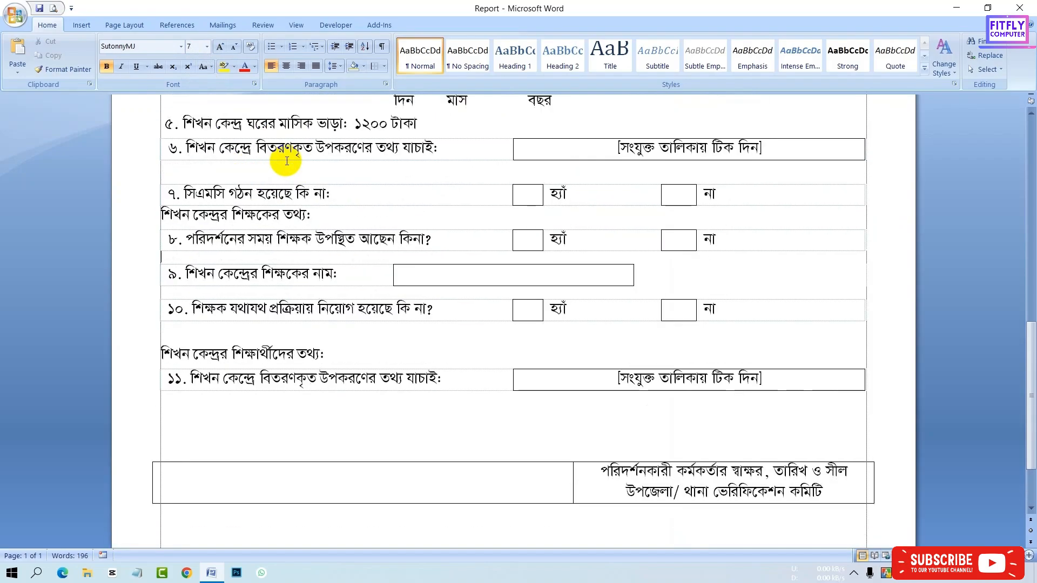
click(272, 168)
click(207, 47)
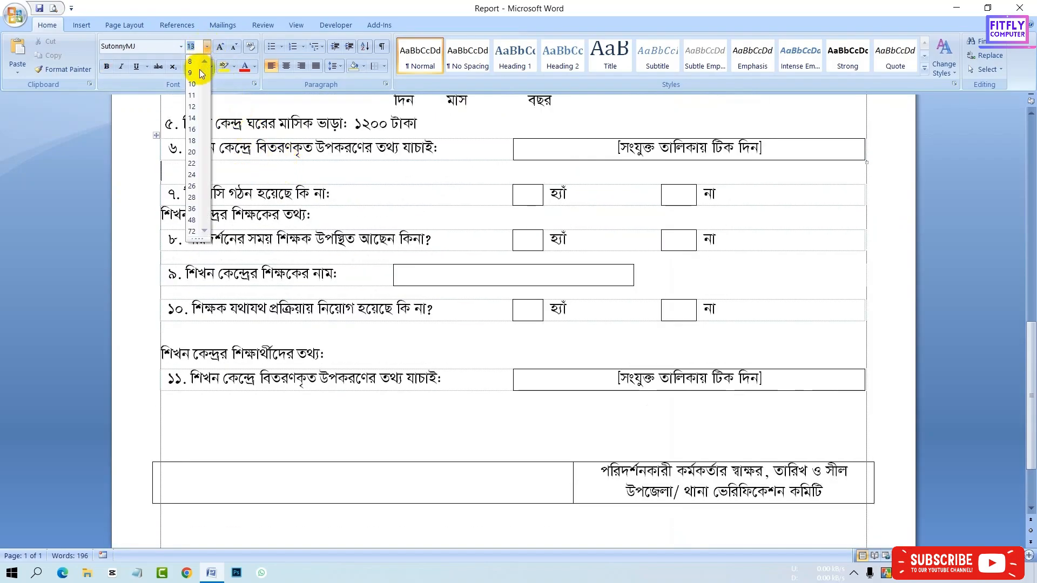
click(195, 62)
key(ctrl+bracketleft)
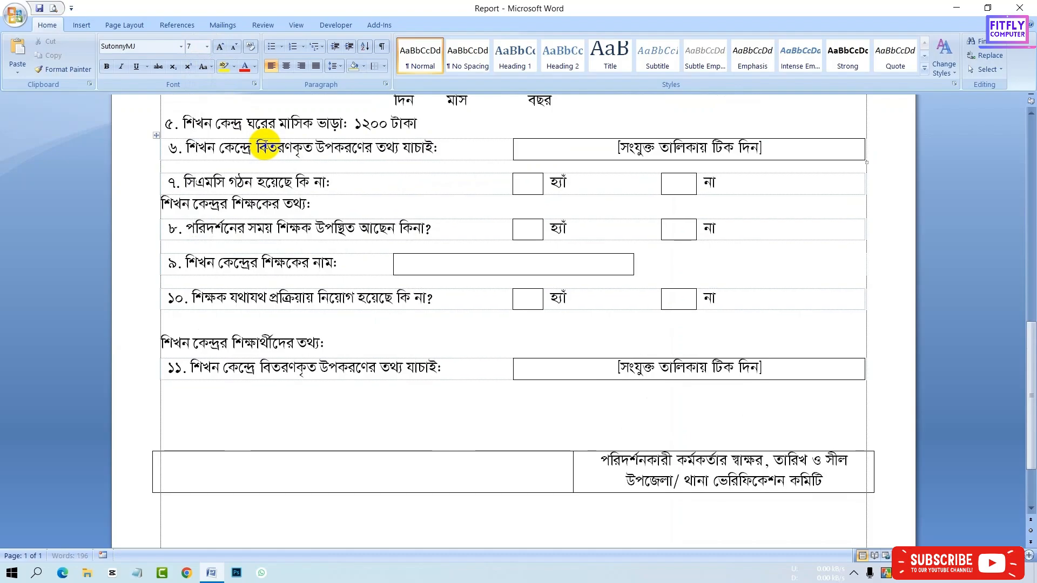
- Shrink the blank spacer lines between items 2, 3 and 4 to 7 pt
scroll(266, 145, up, 3)
scroll(282, 233, up, 2)
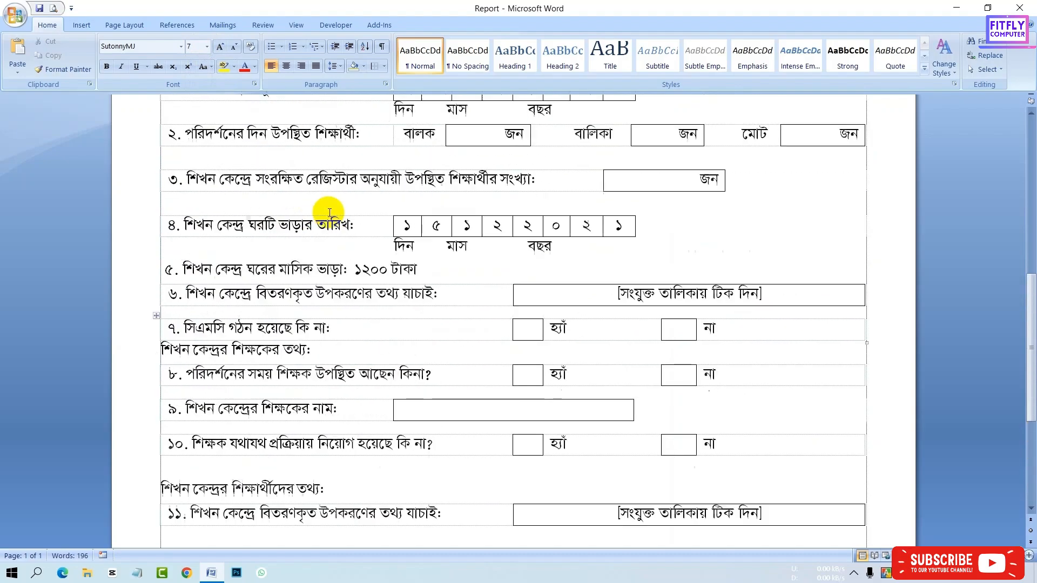
click(207, 47)
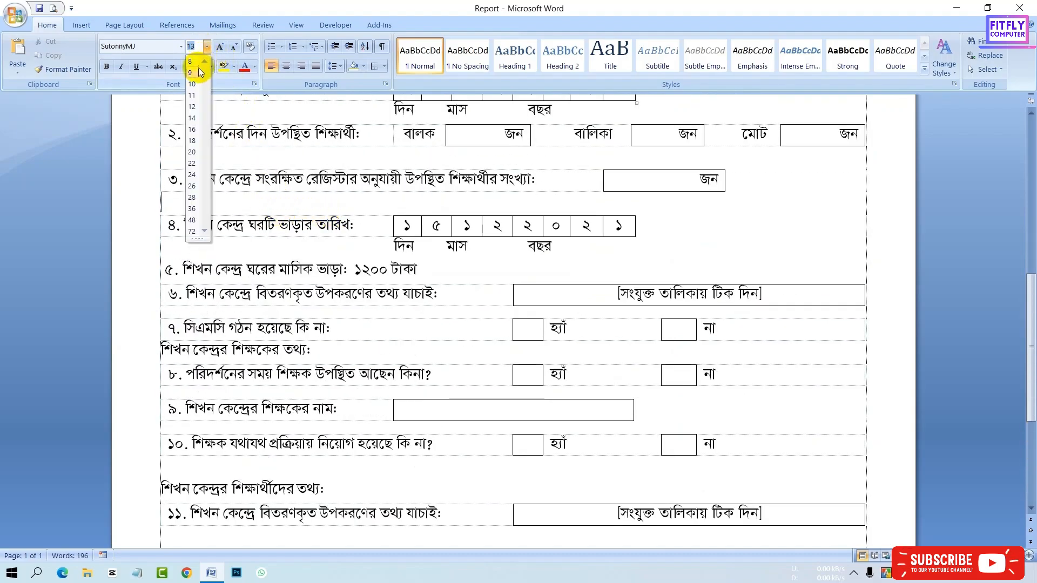
click(193, 59)
key(ctrl+bracketleft)
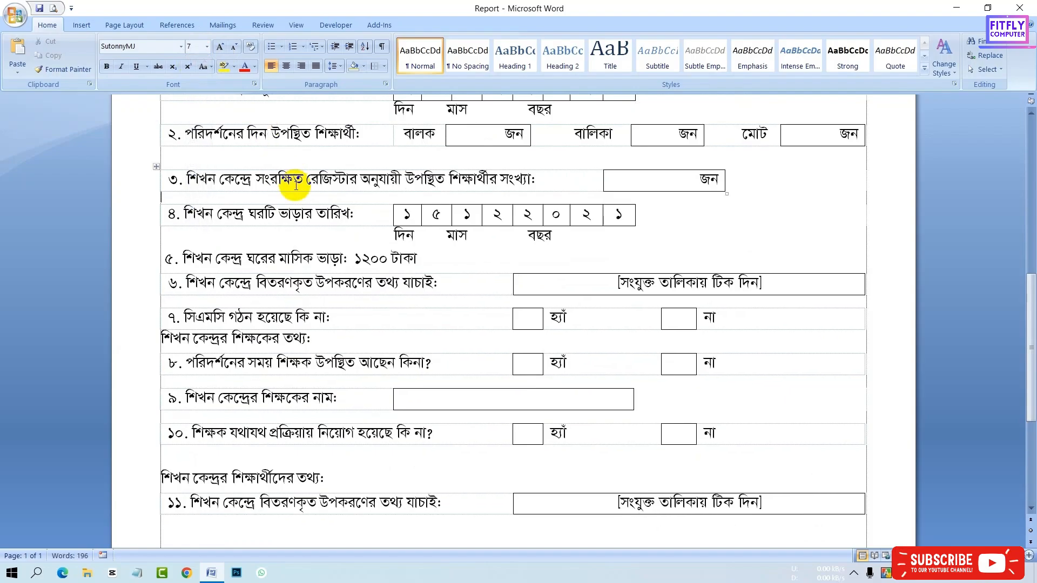
click(207, 46)
click(192, 60)
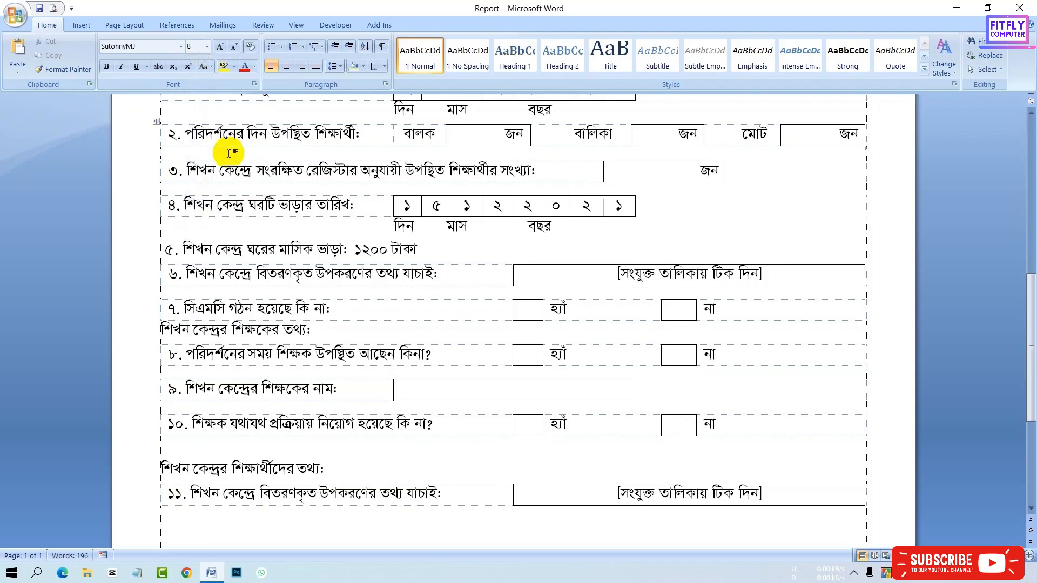
key(ctrl+bracketleft)
- Reduce the font size of the blank spacer lines in the header section above the general-information items
scroll(228, 152, up, 5)
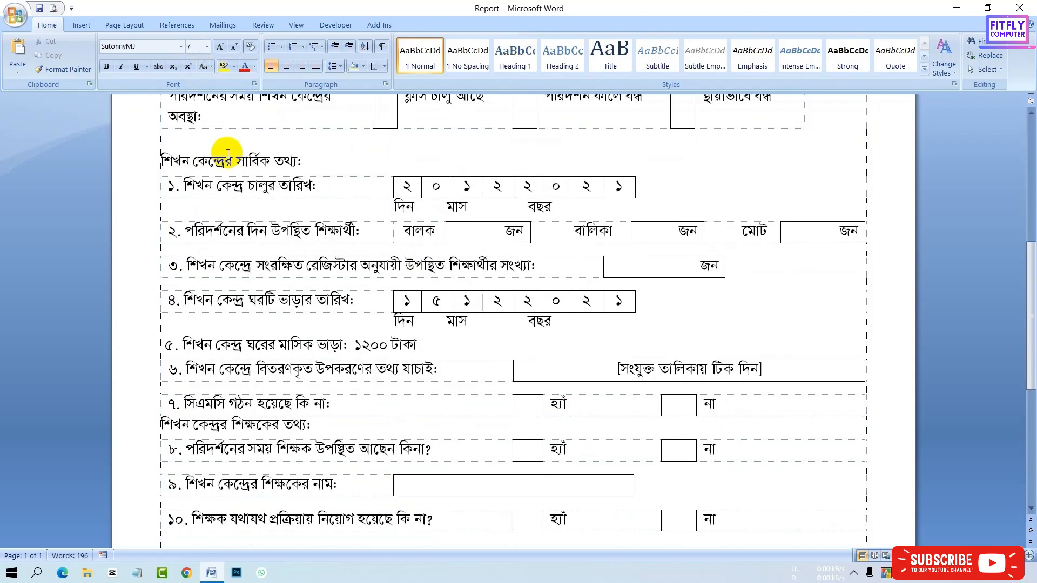
scroll(224, 191, up, 3)
click(221, 219)
click(207, 47)
click(193, 59)
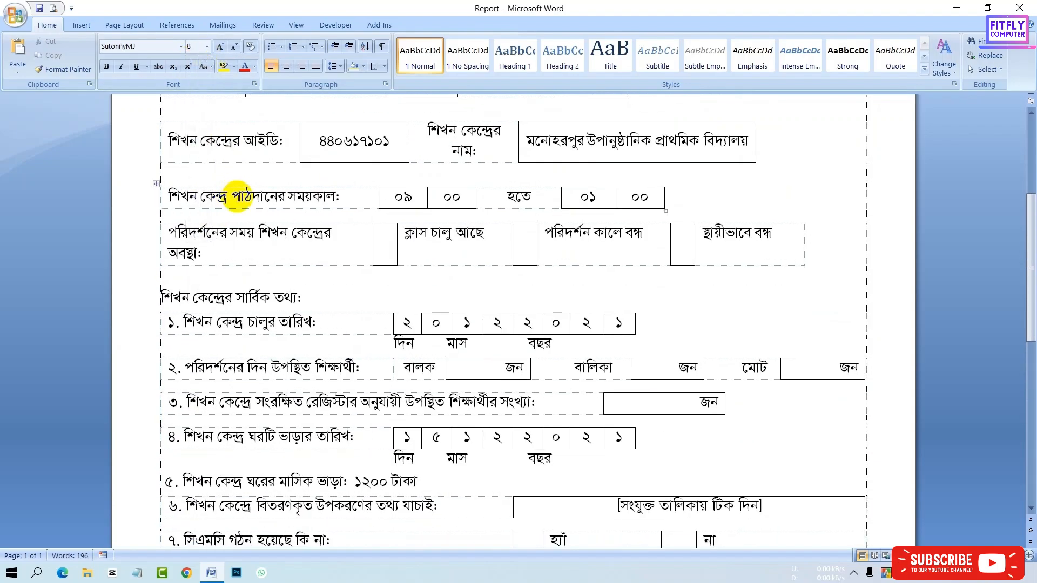
click(232, 174)
click(207, 47)
click(195, 66)
scroll(227, 178, up, 3)
scroll(286, 207, up, 3)
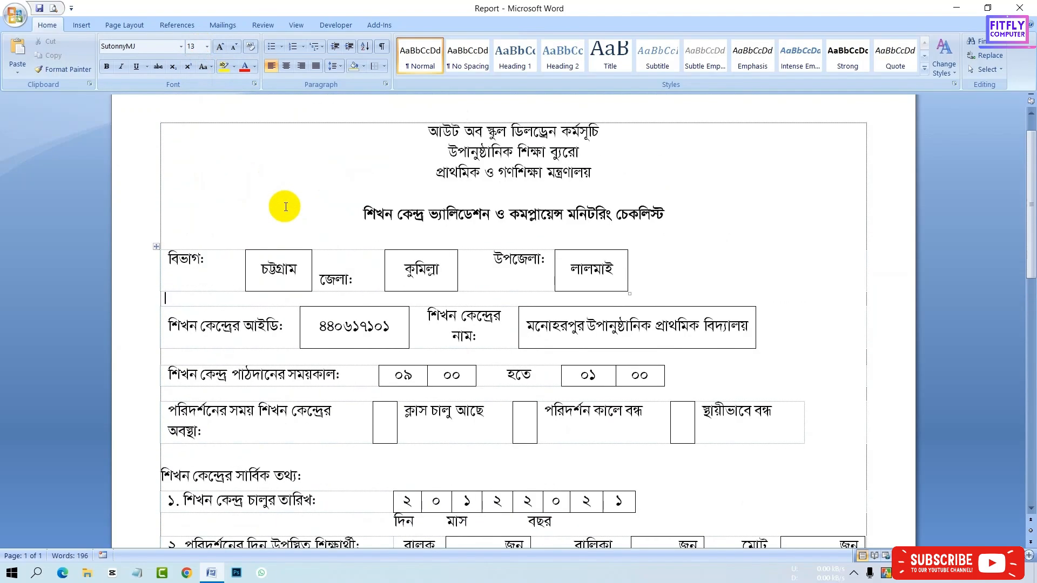
click(209, 47)
click(193, 75)
click(384, 374)
click(408, 386)
scroll(454, 355, down, 4)
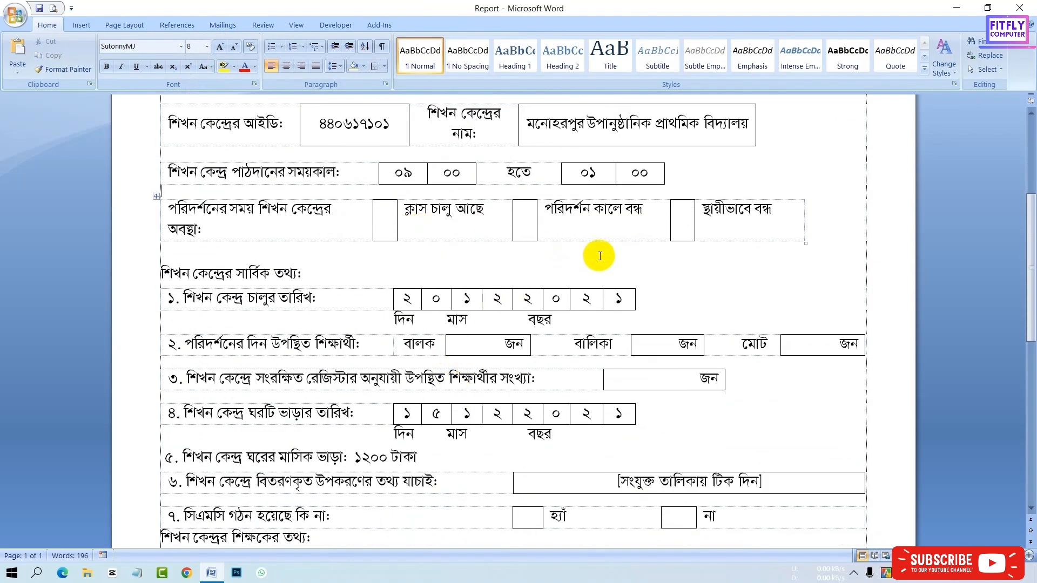
- Rearrange the centre-status row's column borders so its label fits on one line and the tick boxes become narrow
drag(805, 224, 860, 225)
mouse_move(695, 224)
mouse_down()
mouse_move(744, 224)
mouse_move(713, 226)
mouse_up()
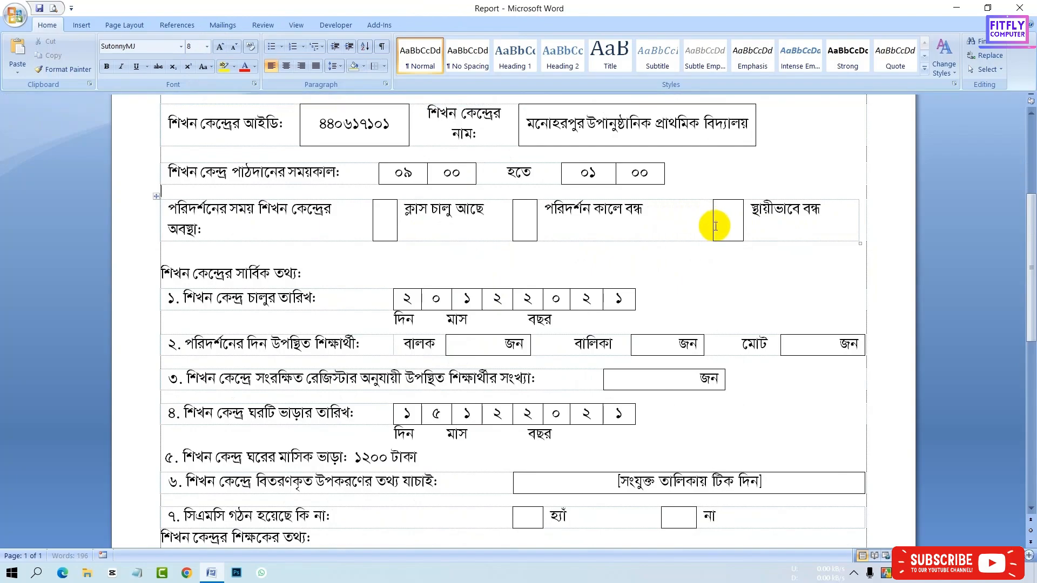
drag(538, 222, 603, 225)
drag(512, 225, 586, 226)
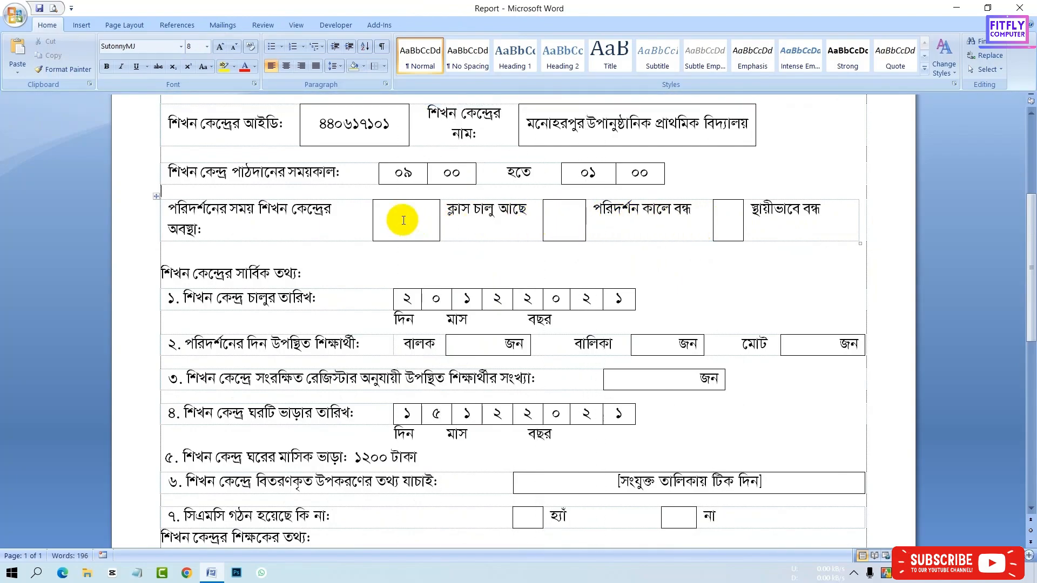
drag(373, 221, 409, 212)
drag(543, 213, 561, 211)
drag(407, 211, 415, 212)
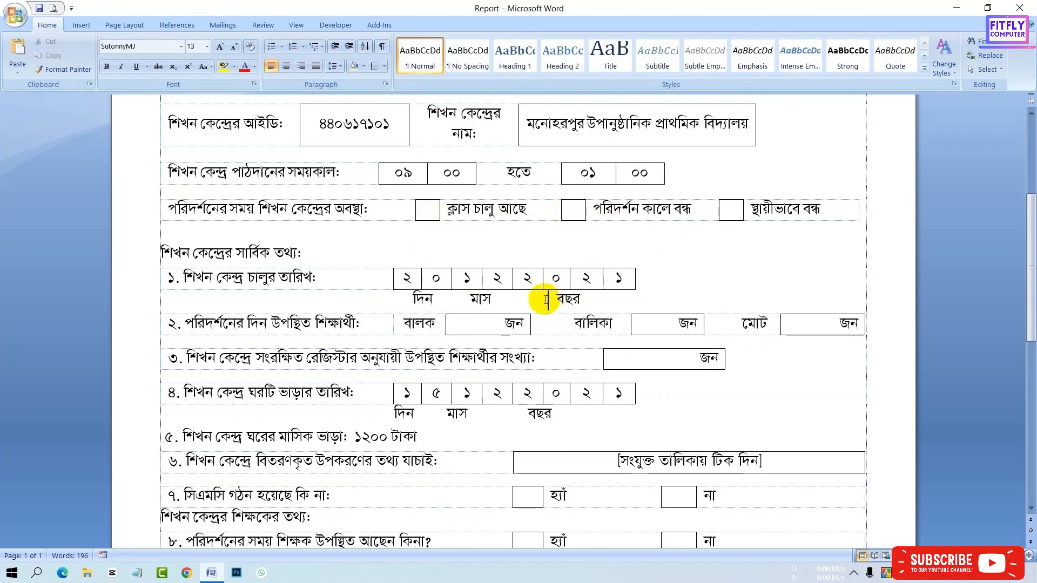
- Widen the centre-name label and name box in the ID row so the label fits on one line
scroll(512, 303, up, 3)
drag(756, 233, 841, 235)
drag(518, 229, 554, 235)
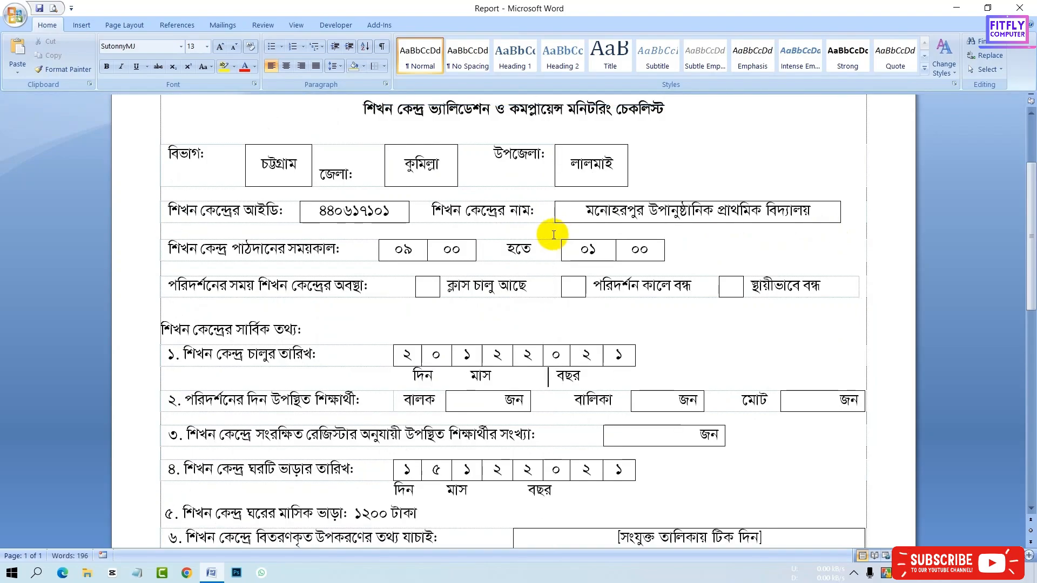
- Rearrange the division, district and upazila row's column borders so each label fits on one line beside its box
drag(458, 175, 476, 177)
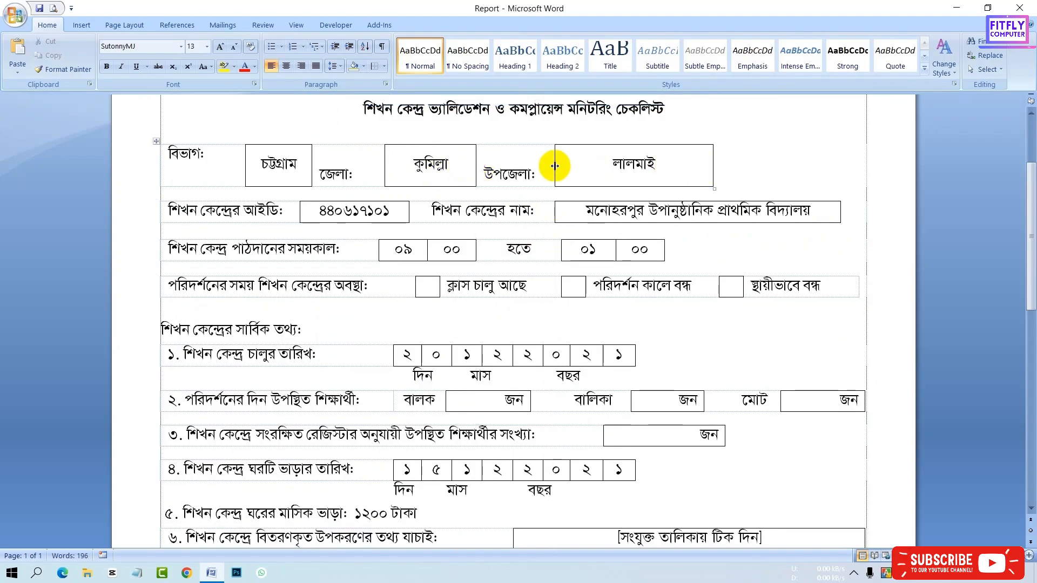
drag(555, 166, 598, 164)
drag(384, 165, 440, 165)
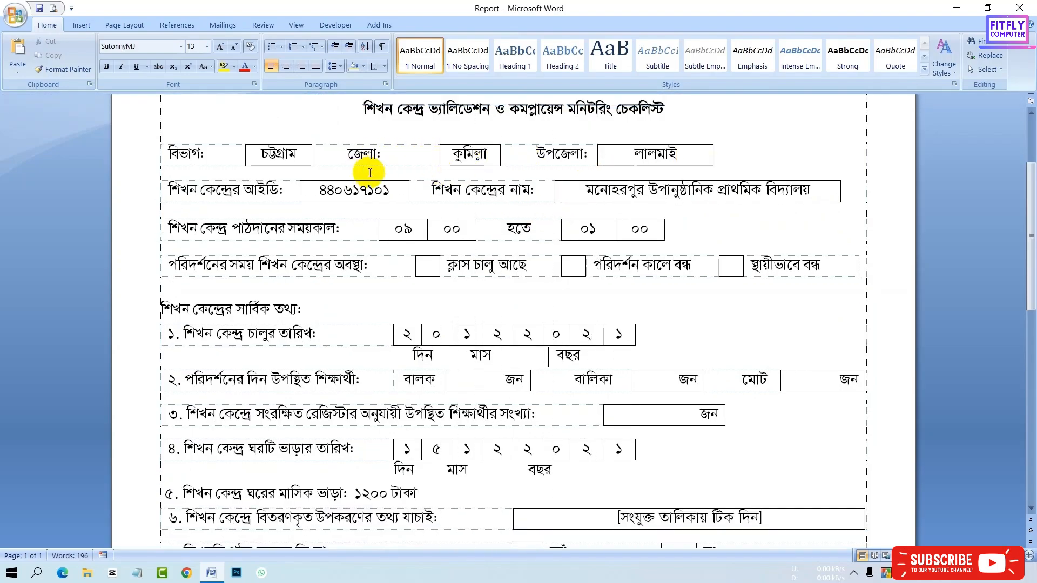
click(347, 157)
click(528, 156)
drag(713, 166, 774, 172)
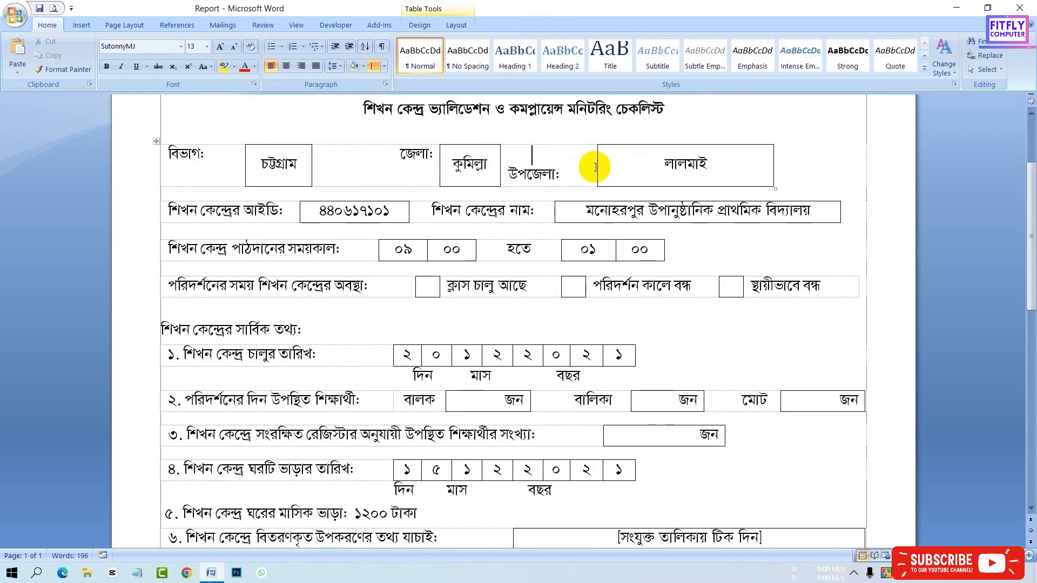
drag(583, 164, 683, 184)
double_click(773, 168)
click(674, 159)
key(ctrl+z)
key(ctrl+z)
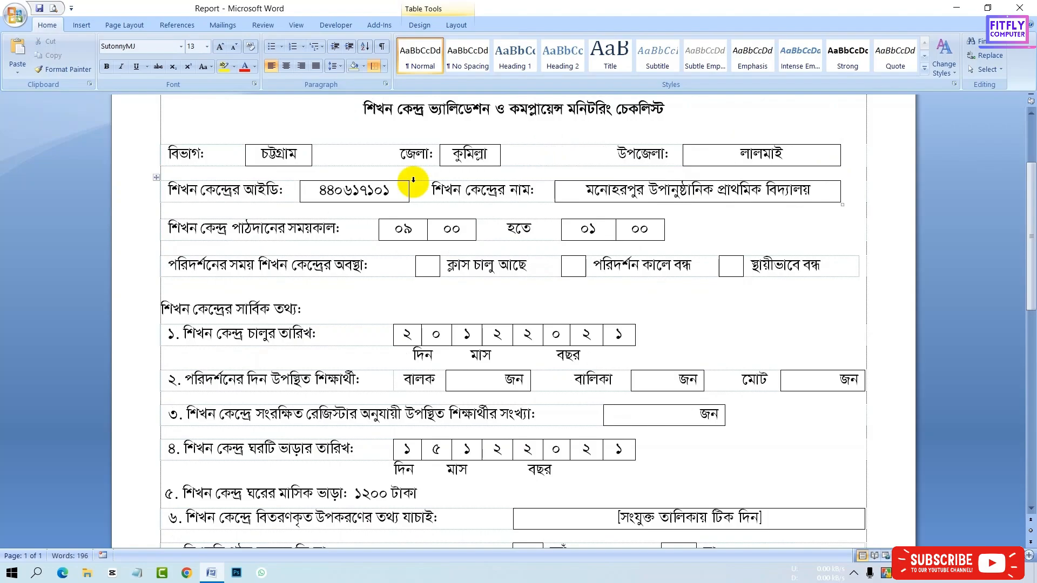
- Preview the page layout of the form
click(53, 8)
click(453, 65)
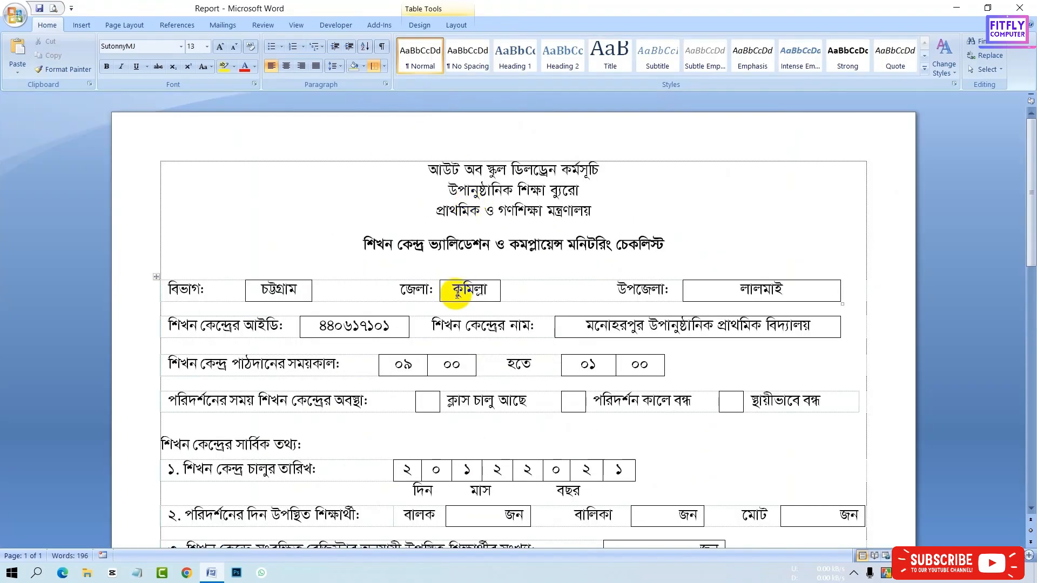
scroll(457, 291, down, 10)
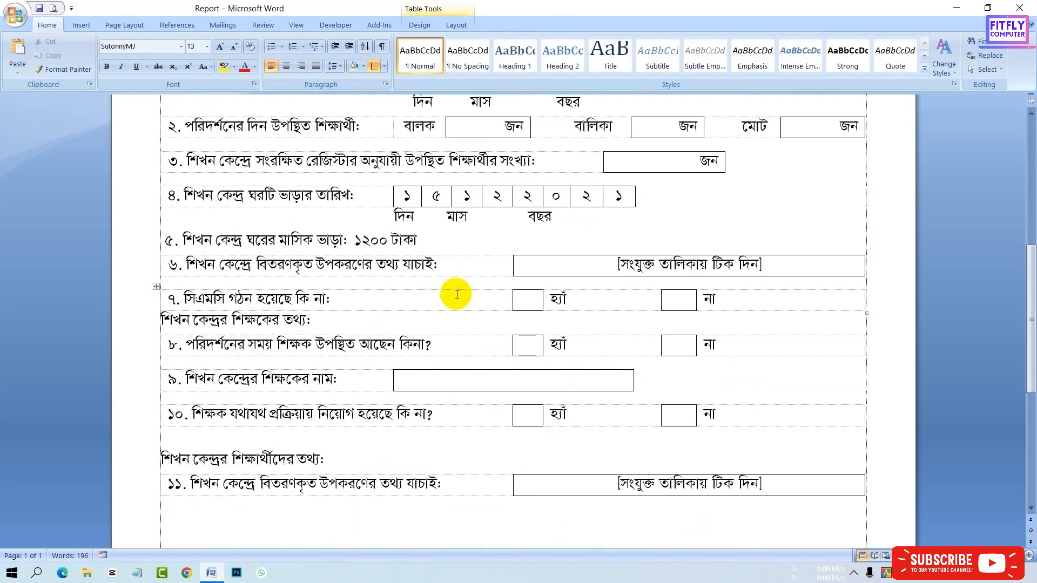
click(53, 8)
scroll(462, 300, down, 4)
key(Escape)
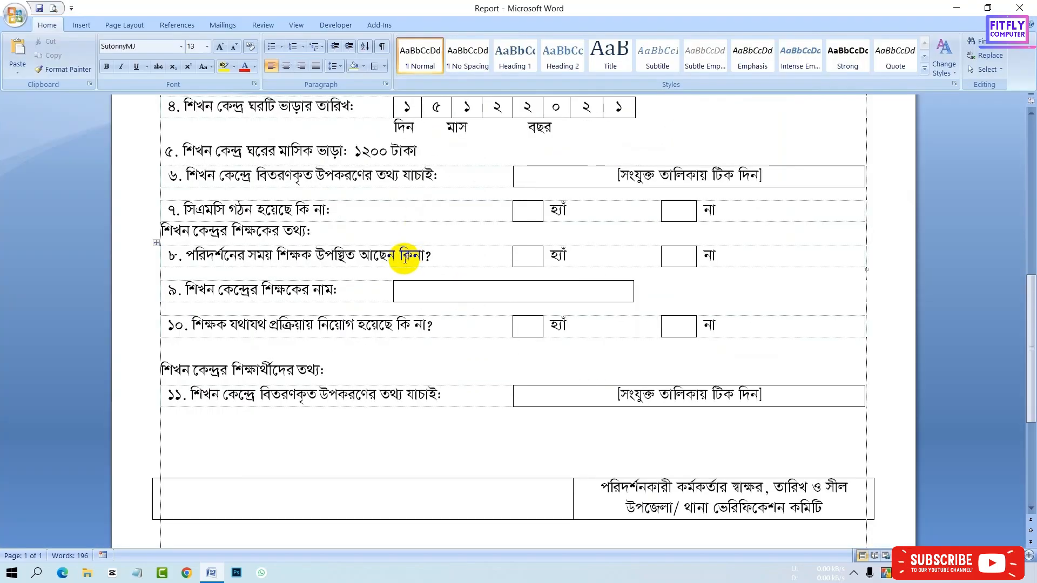
- Enlarge three blank spacer lines in the teacher-information section by three font points each
key(ctrl+bracketright)
key(ctrl+bracketright)
key(ctrl+bracketright)
click(324, 280)
key(ctrl+bracketright)
key(ctrl+bracketright)
key(ctrl+bracketright)
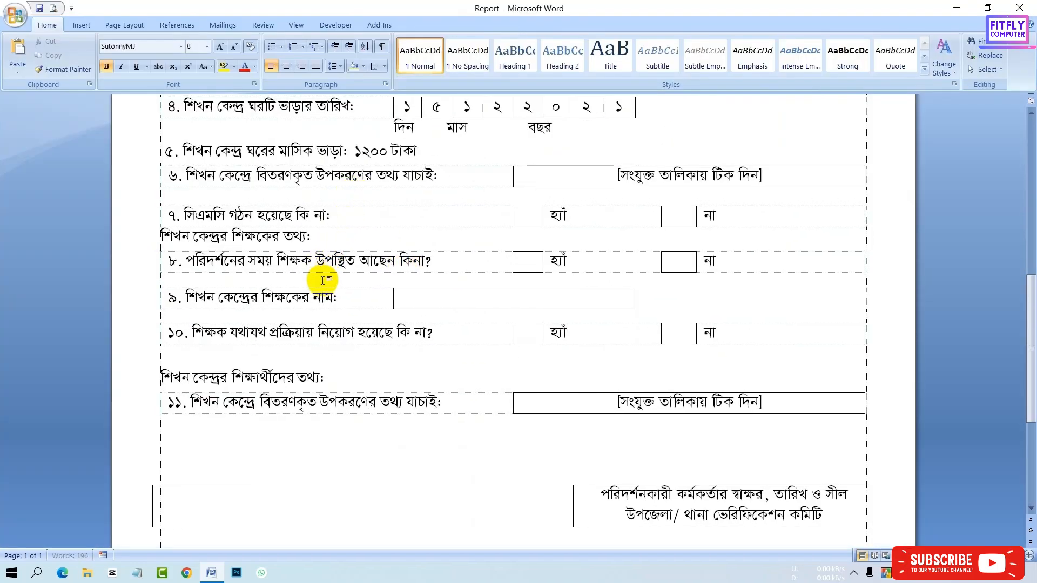
click(315, 318)
key(ctrl+bracketright)
key(ctrl+bracketright)
key(ctrl+bracketright)
- Remove the leading space before the teacher-information heading after checking the layout in print preview
scroll(313, 356, up, 1)
scroll(298, 274, up, 4)
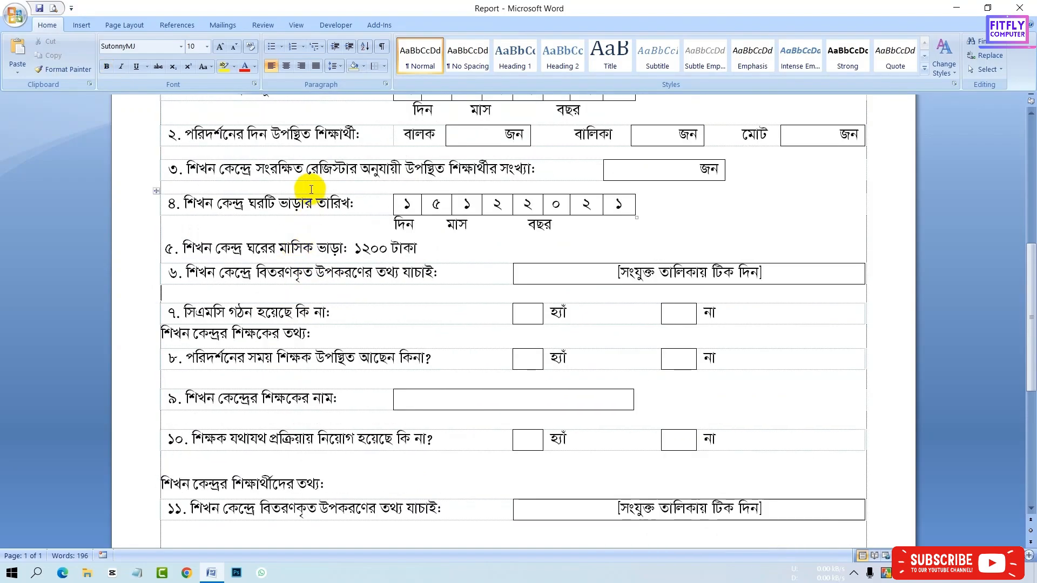
scroll(302, 199, up, 2)
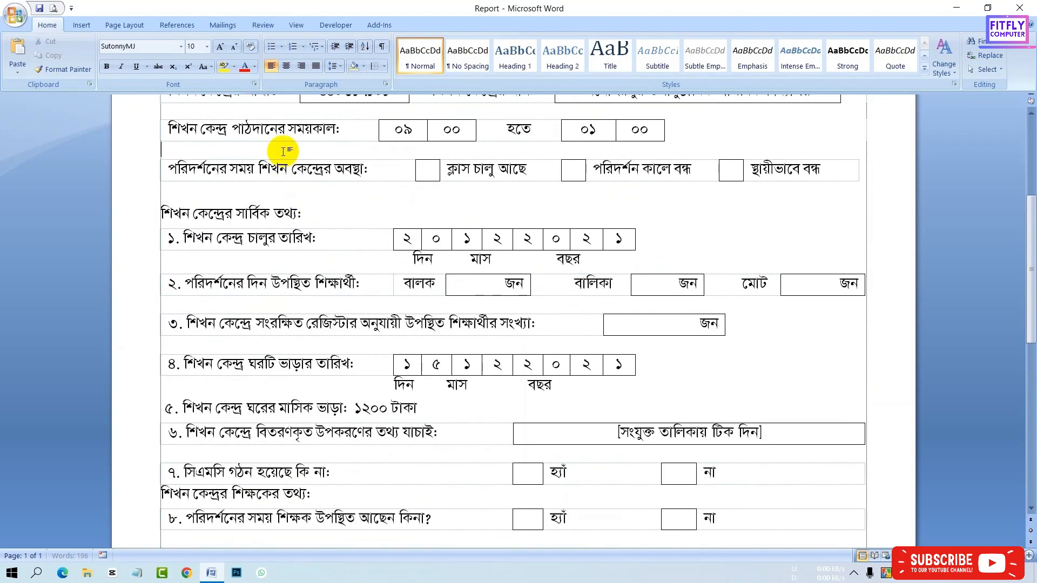
click(277, 175)
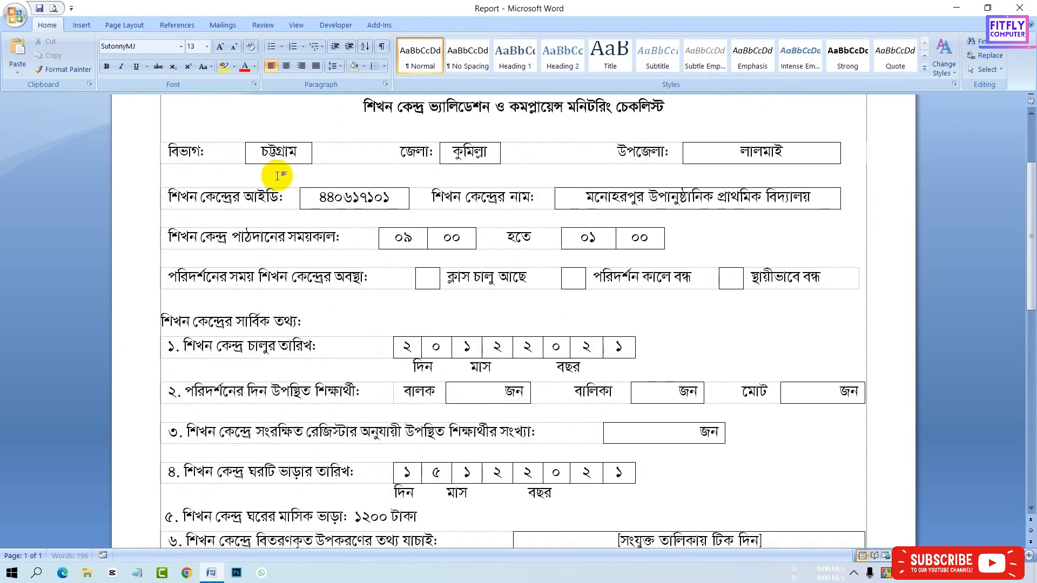
click(53, 8)
key(Escape)
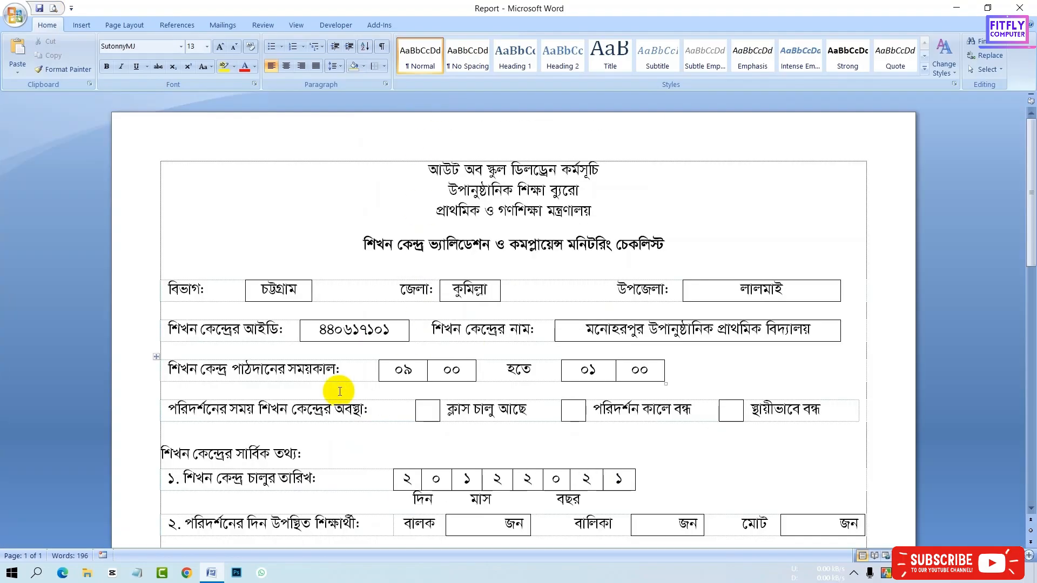
scroll(277, 432, down, 2)
scroll(173, 342, down, 5)
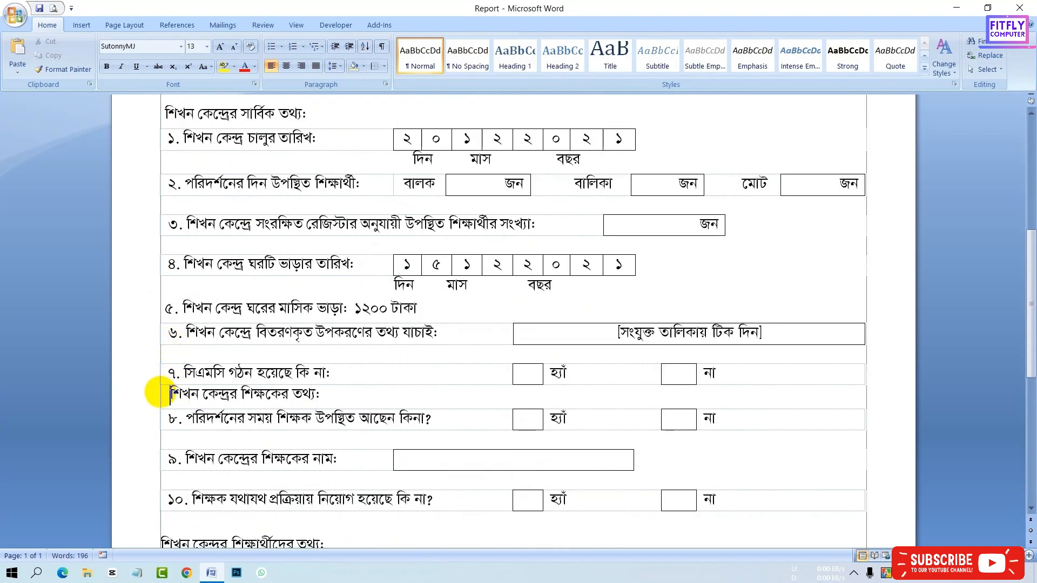
key(ctrl+F2)
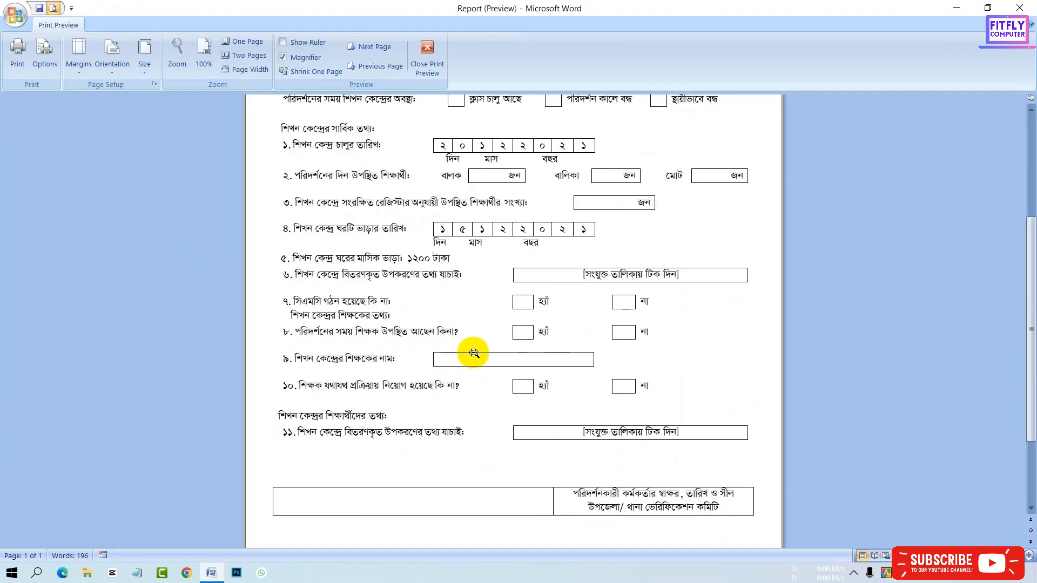
click(427, 60)
key(BackSpace)
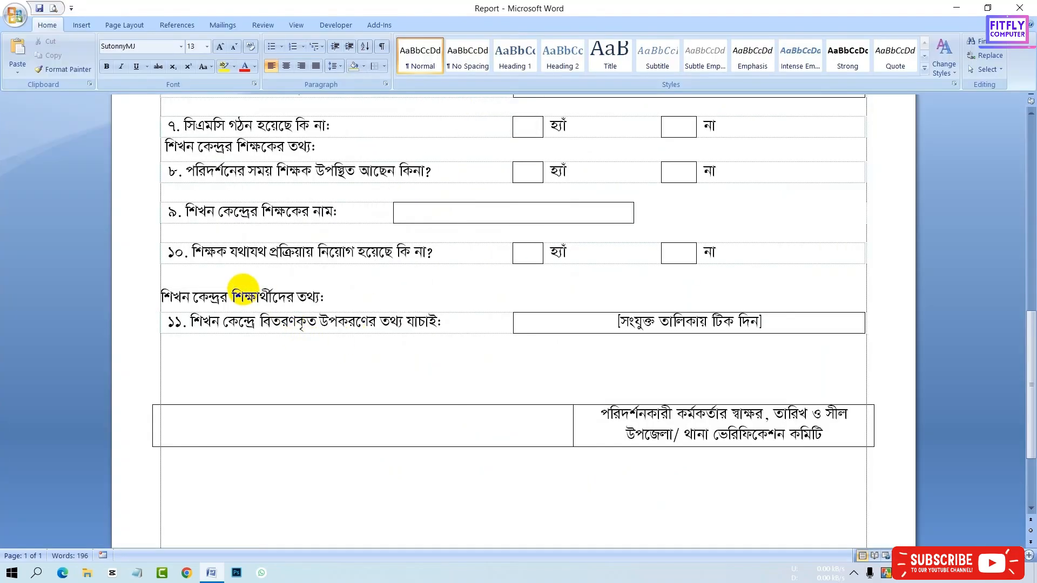
- Check the section headings' alignment in the print preview
click(164, 303)
click(167, 149)
scroll(199, 178, up, 3)
scroll(187, 267, up, 8)
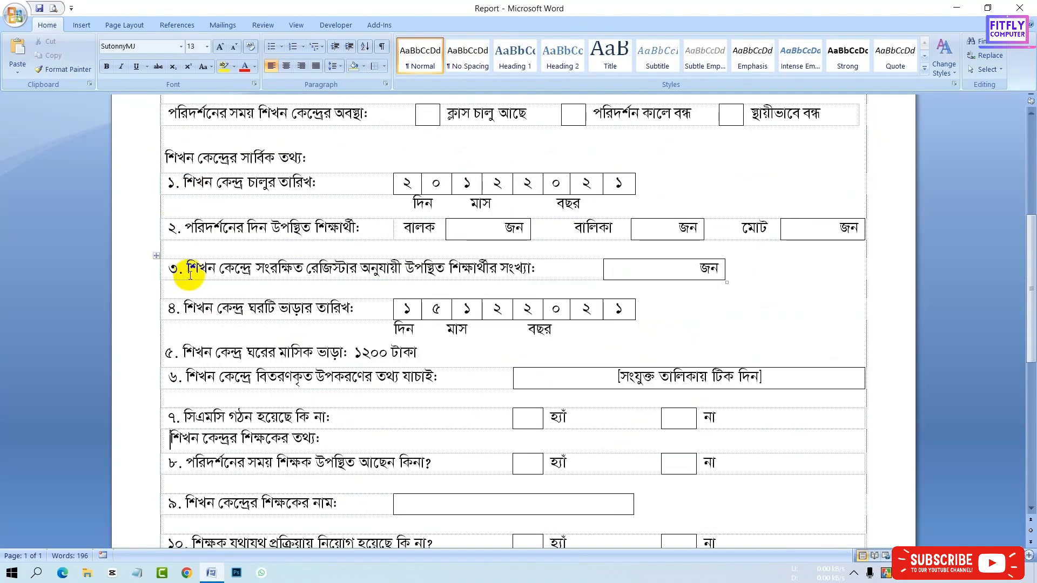
key(ctrl+F2)
key(ctrl+F2)
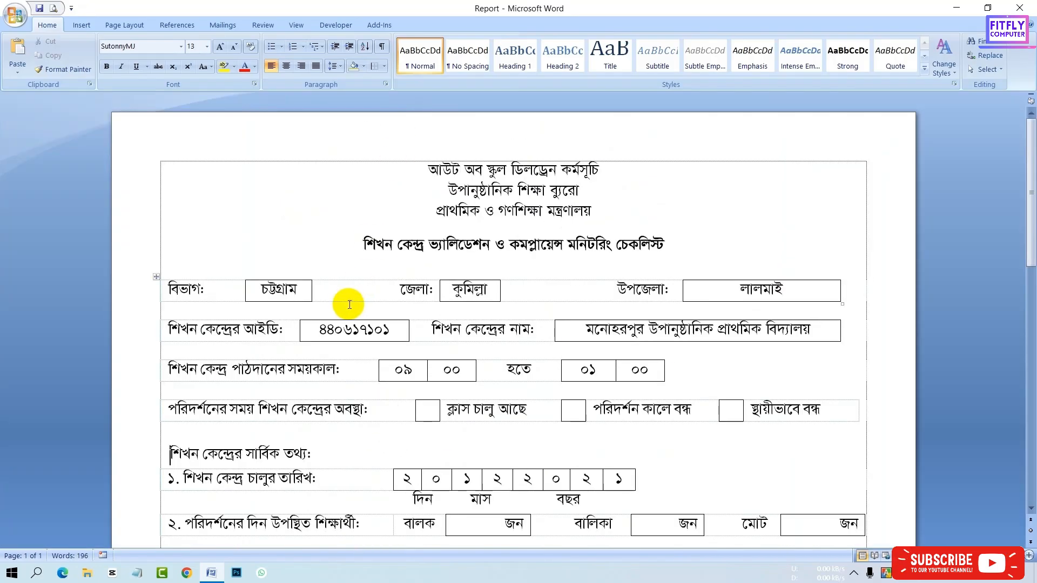
- Bold the general-information, teacher-information and student-information section headings
drag(312, 453, 169, 455)
click(177, 432)
click(342, 462)
scroll(319, 427, down, 6)
drag(325, 444, 172, 445)
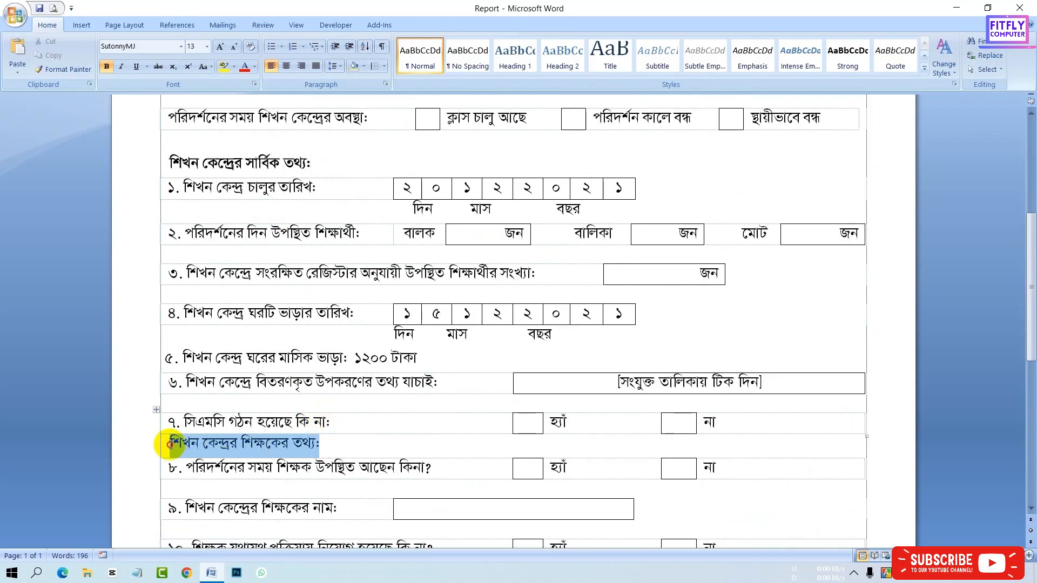
click(182, 423)
click(350, 439)
scroll(348, 422, down, 3)
drag(335, 397, 167, 399)
click(177, 377)
click(319, 445)
scroll(421, 406, down, 3)
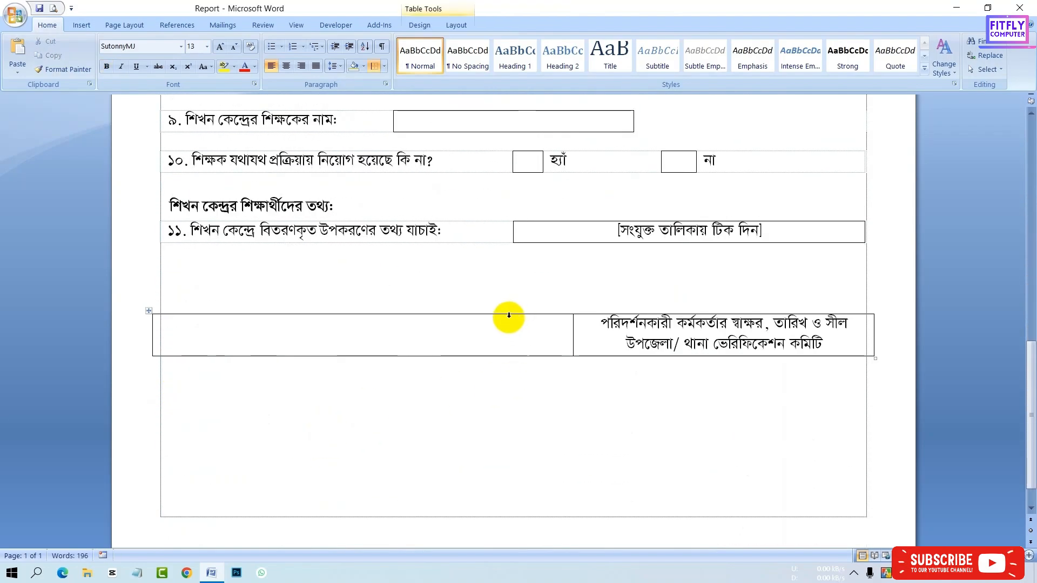
- Add blank lines below item 11 to push the signature table further down the page
click(493, 281)
key(Return)
key(Return)
key(BackSpace)
key(Return)
- Erase the signature table's borders and the partition between its two cells with the Eraser
click(509, 384)
click(81, 25)
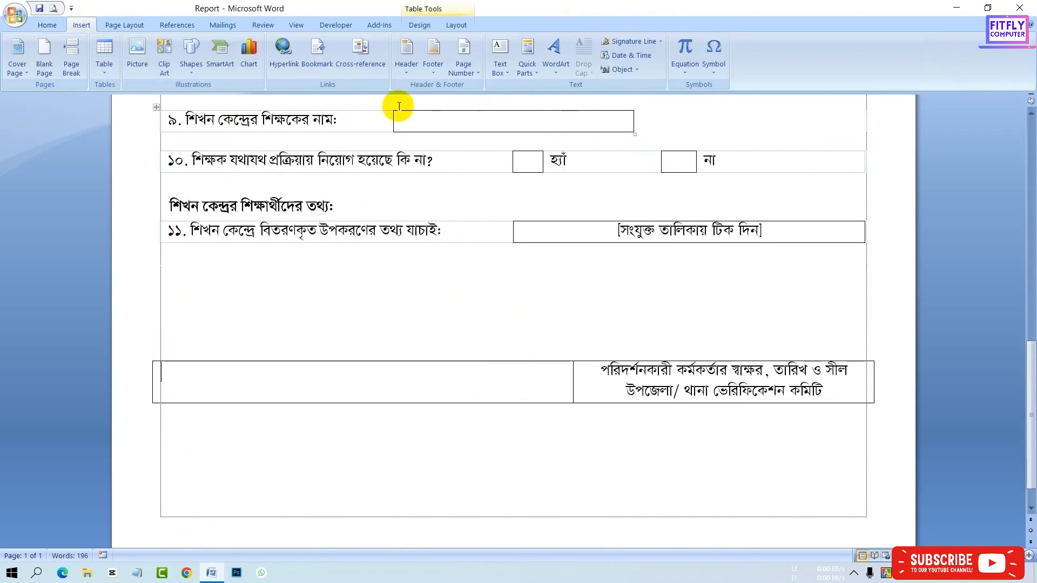
click(419, 25)
click(977, 60)
click(508, 362)
click(558, 392)
click(977, 61)
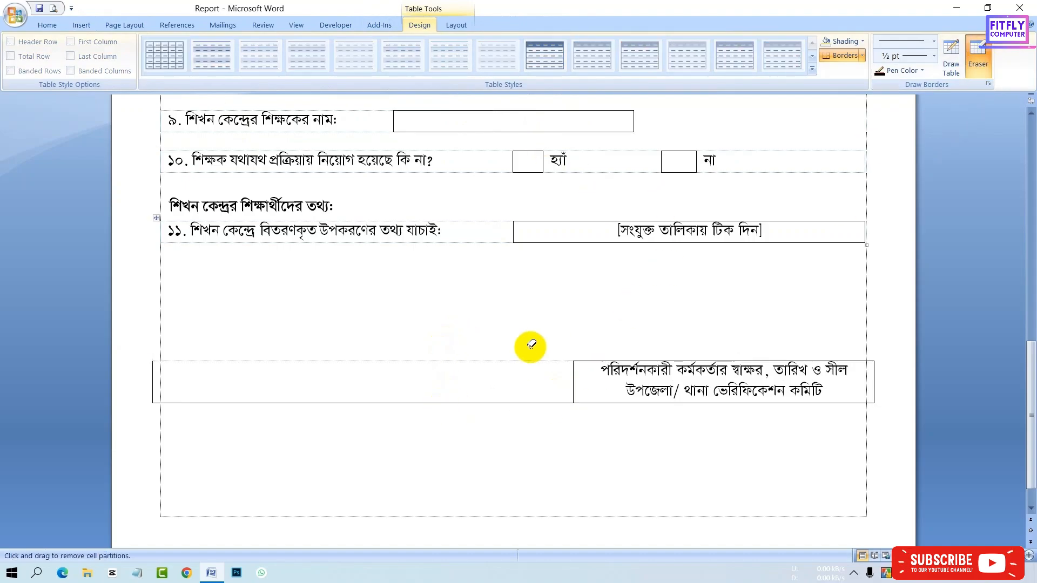
click(510, 403)
click(589, 382)
click(590, 383)
click(977, 61)
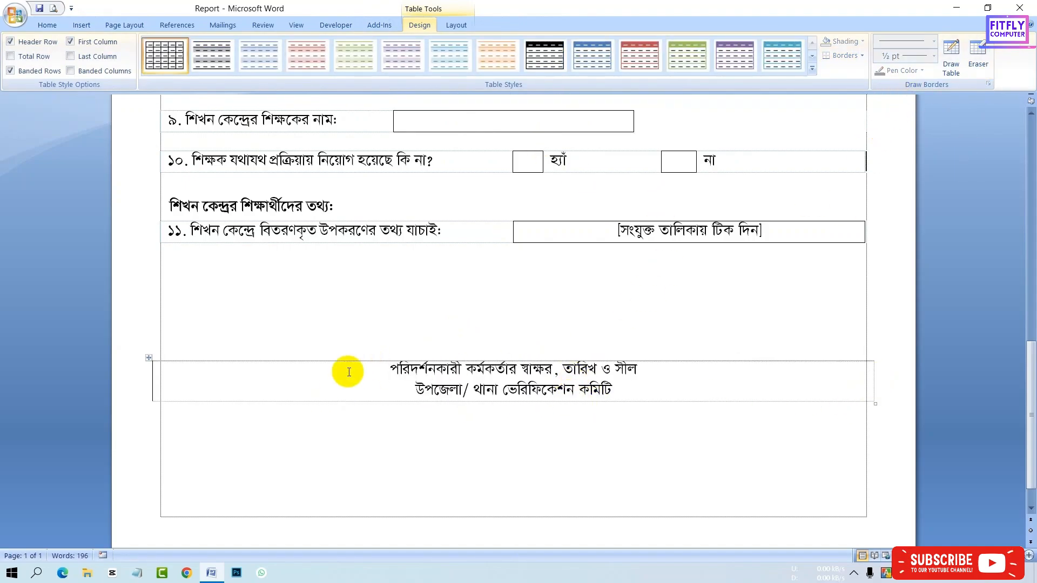
- Right-align the signature caption and pull the signature table's right border inward
click(47, 25)
click(302, 66)
drag(873, 376, 810, 383)
click(384, 390)
click(301, 66)
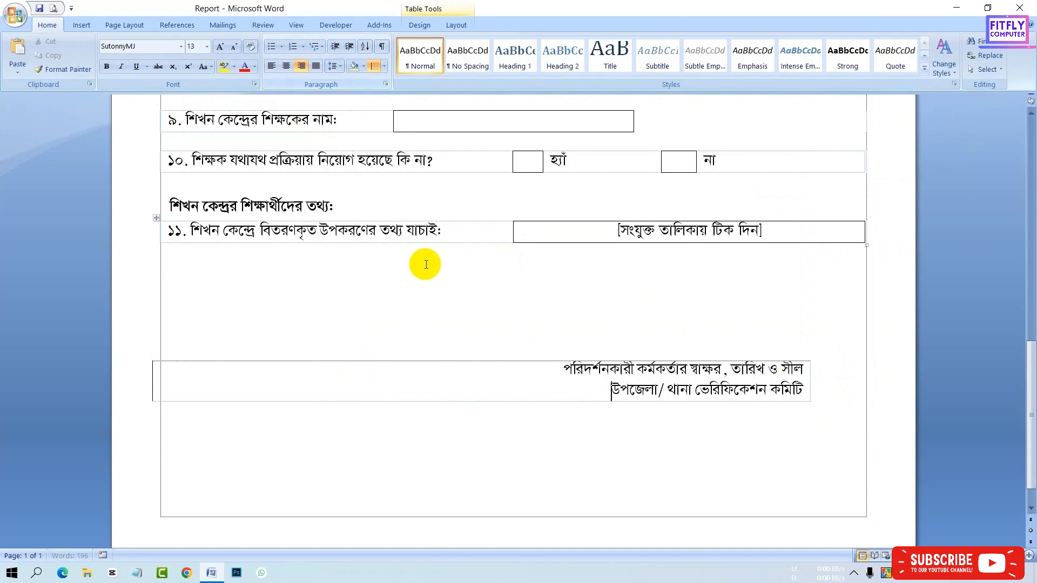
- Rebreak the signature caption into two lines and center them
key(BackSpace)
key(Return)
drag(564, 372, 806, 392)
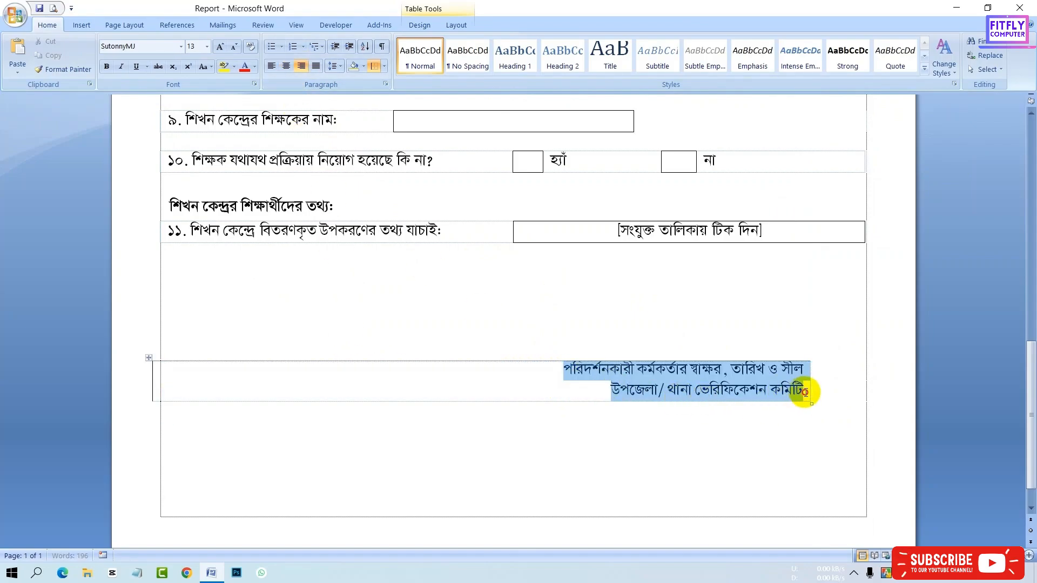
click(286, 66)
click(347, 366)
key(BackSpace)
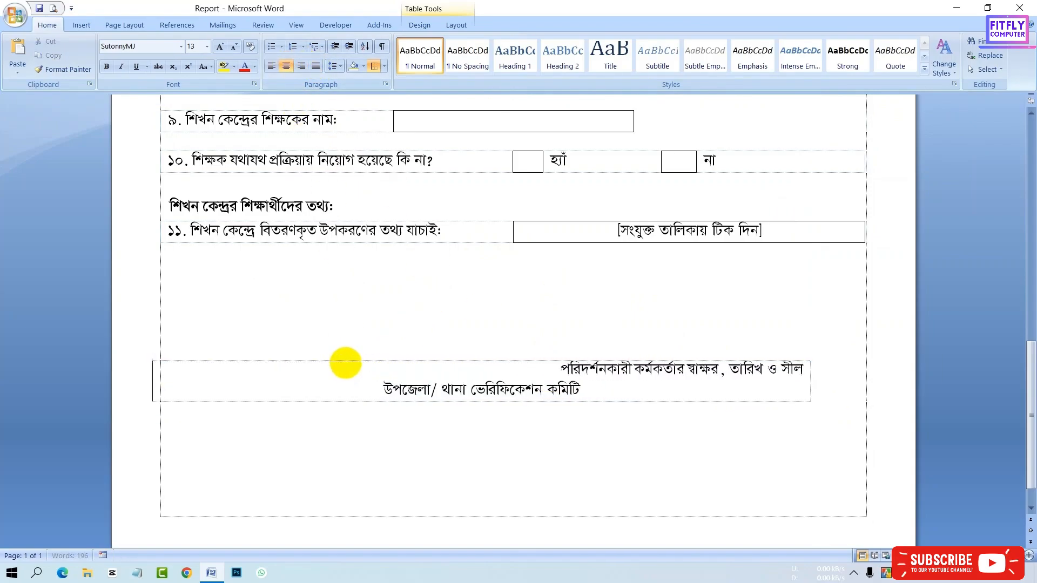
- Widen the signature table's right border back out to the page edge
click(354, 387)
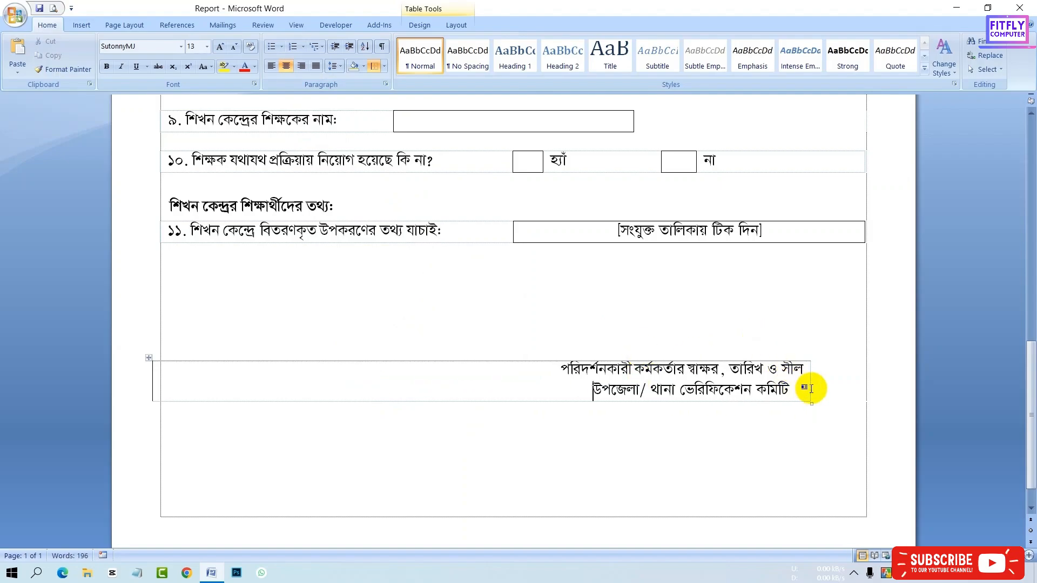
drag(810, 400, 867, 414)
click(580, 377)
click(581, 388)
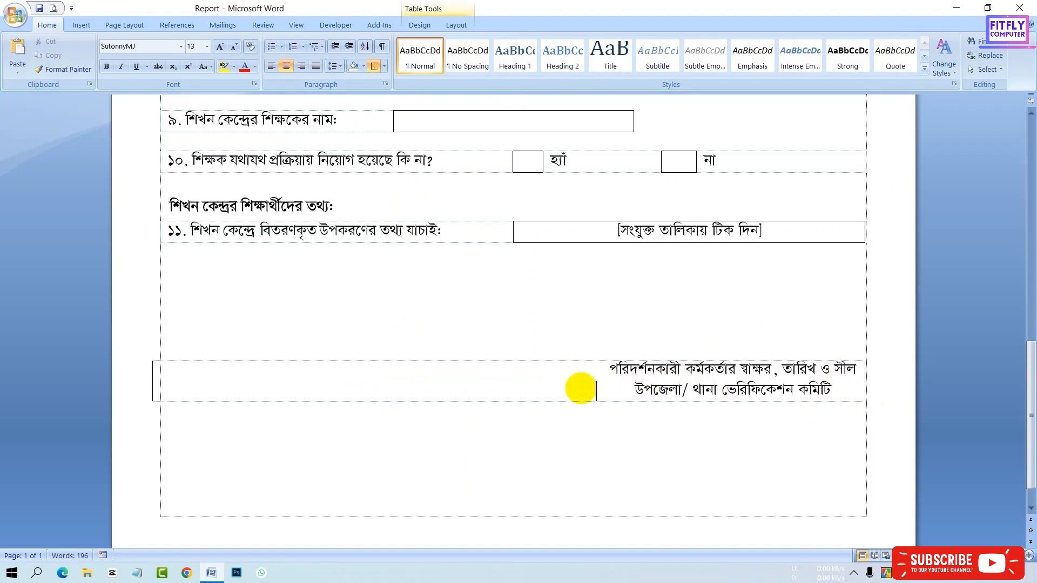
- Preview the finished page in print preview
key(ctrl+F2)
scroll(609, 391, up, 5)
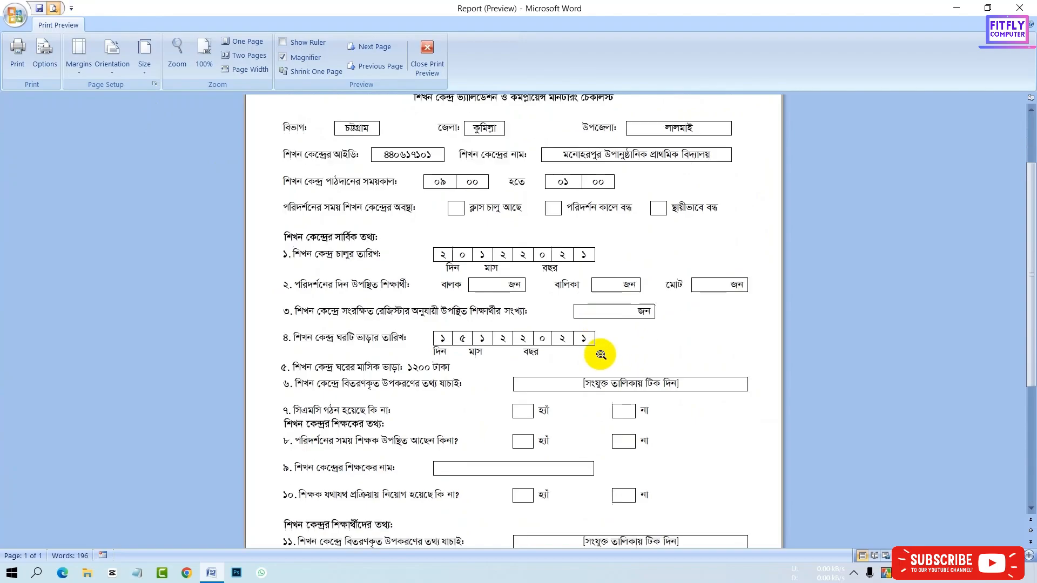
scroll(601, 355, down, 3)
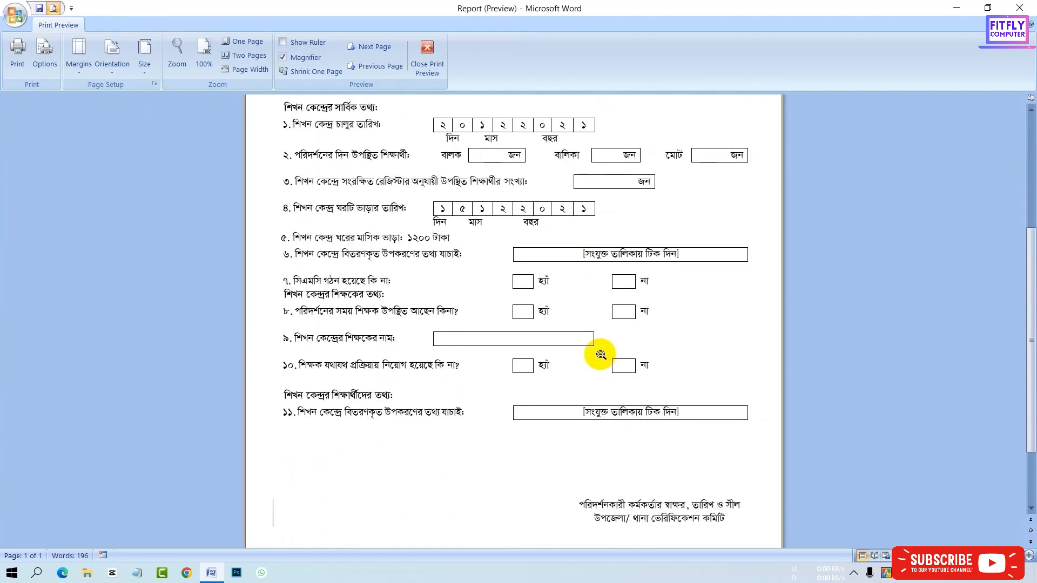